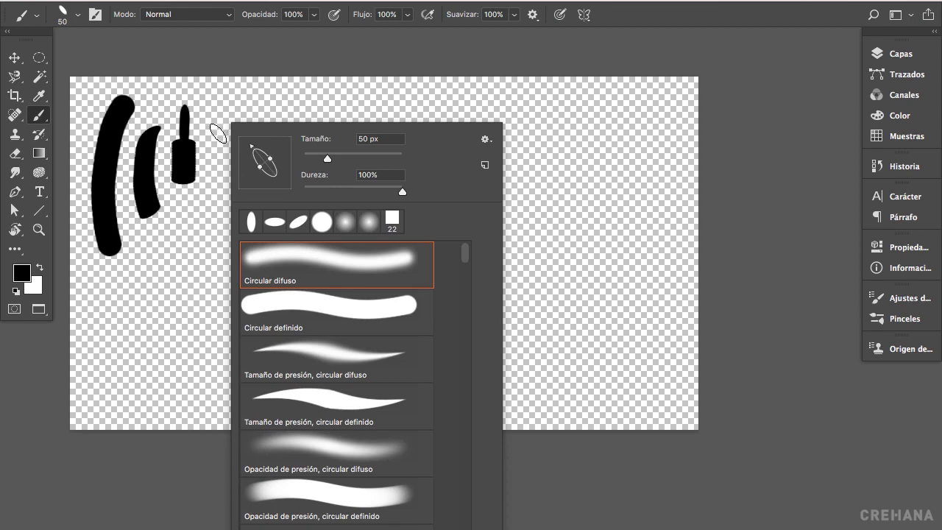
- Paint two curved strokes beside the existing marks, one with the tilted elliptical tip and one with the 50 px tip made round
left_click_drag(218, 133, 218, 218)
right_click(265, 210)
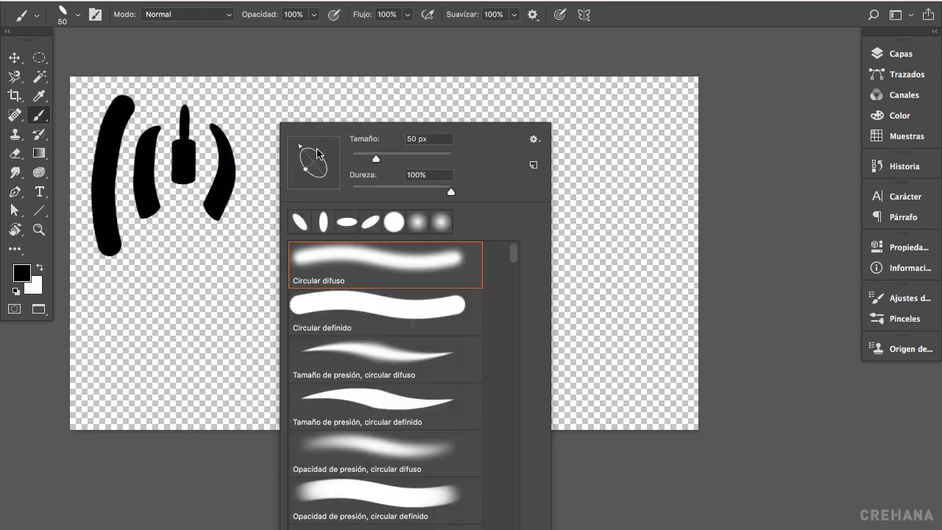
left_click_drag(317, 153, 328, 144)
mouse_move(254, 110)
left_mouse_down()
mouse_move(285, 179)
mouse_move(254, 246)
left_mouse_up()
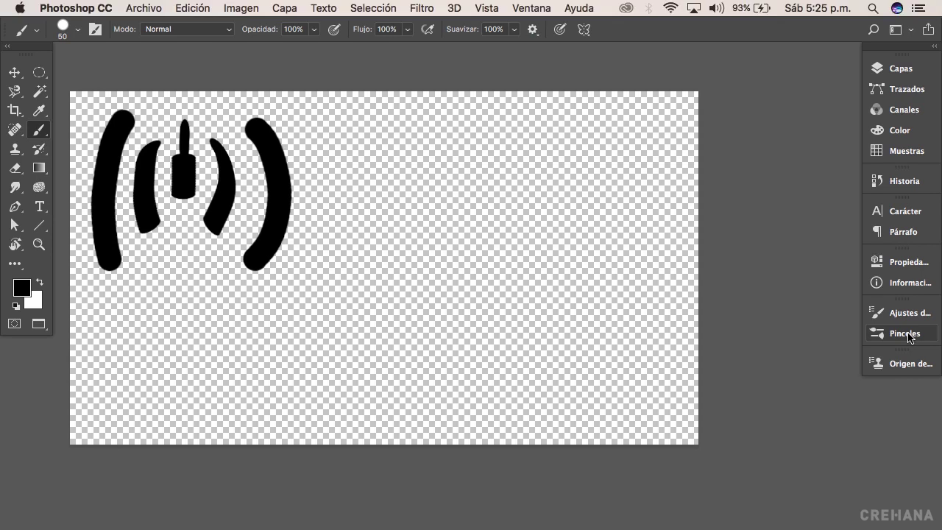
- Open the Pinceles panel and paint comparison strokes with the Circular difuso and Circular definido brushes
left_click(534, 9)
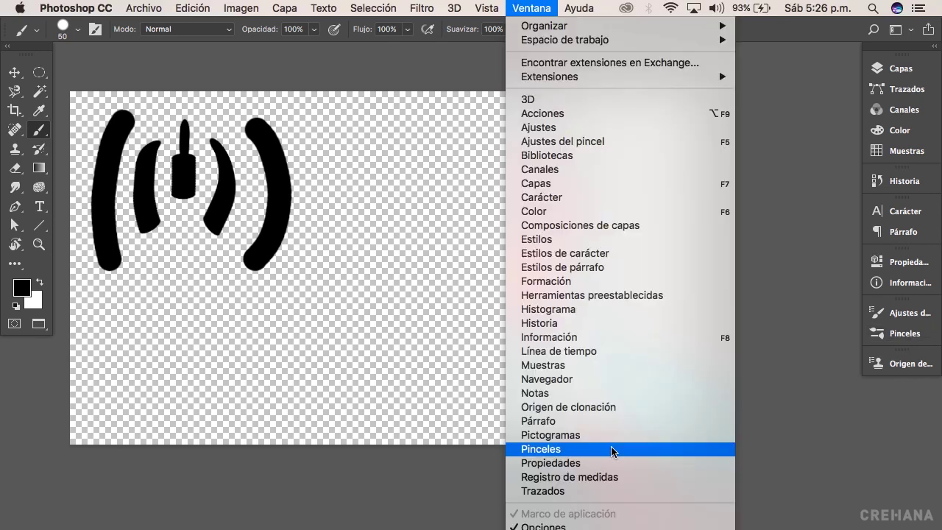
left_click(612, 449)
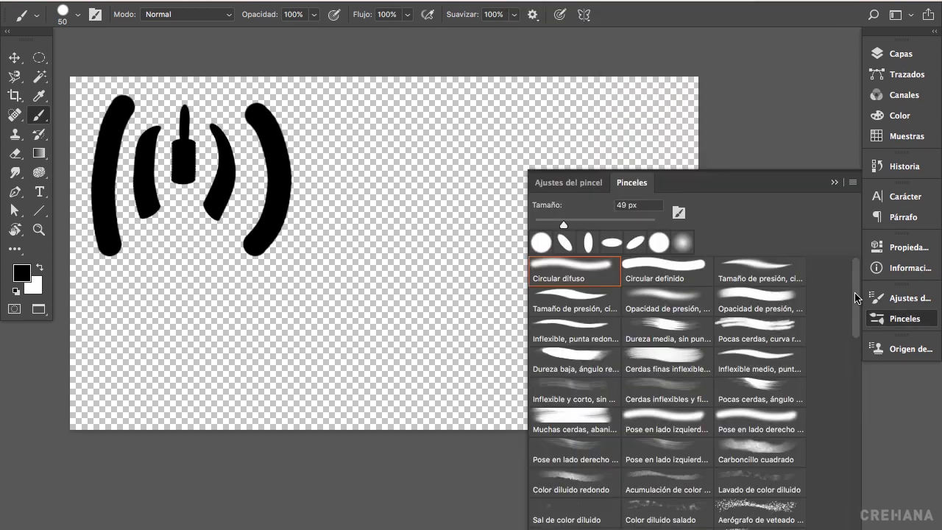
mouse_move(857, 296)
left_mouse_down()
mouse_move(856, 517)
mouse_move(860, 267)
left_mouse_up()
left_click(567, 272)
mouse_move(326, 140)
left_mouse_down()
mouse_move(348, 173)
mouse_move(358, 250)
mouse_move(324, 310)
left_mouse_up()
left_click(648, 272)
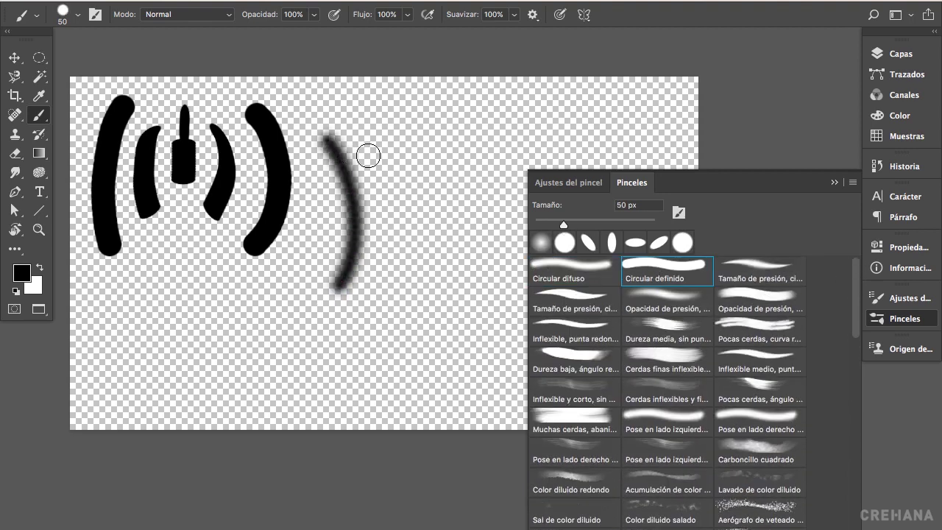
left_click_drag(368, 154, 390, 280)
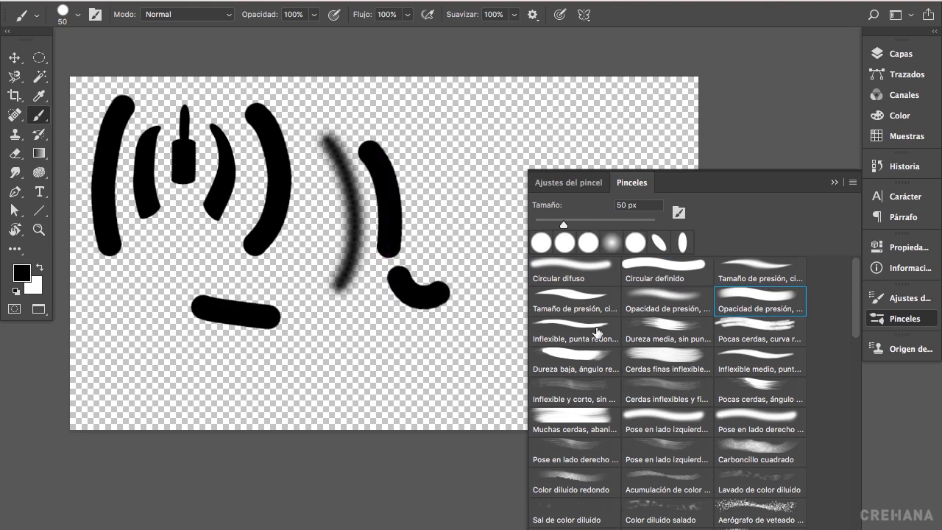
- Compare the Dureza media and Pocas cerdas bristle tips, and paint a U-shaped stroke with Dureza media, sin punta redondeada at 50 px
left_click(669, 332)
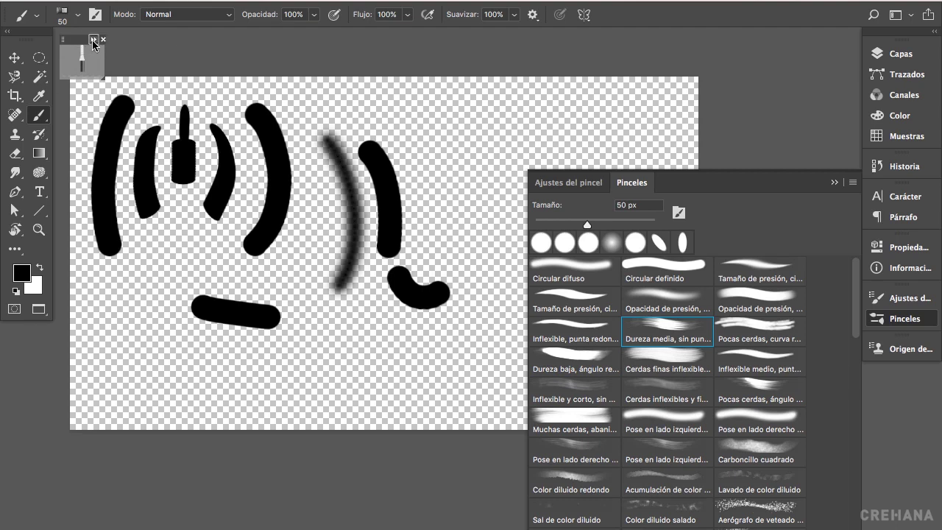
left_click(750, 330)
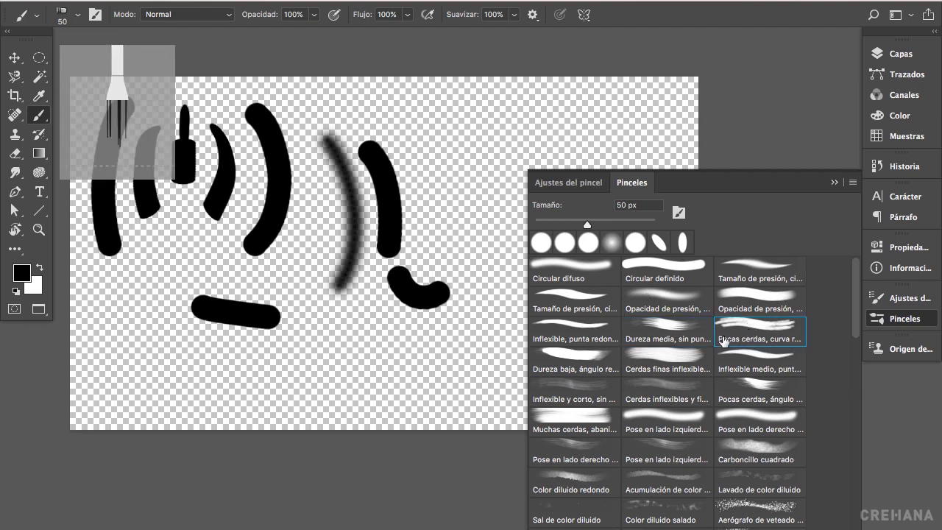
left_click(664, 330)
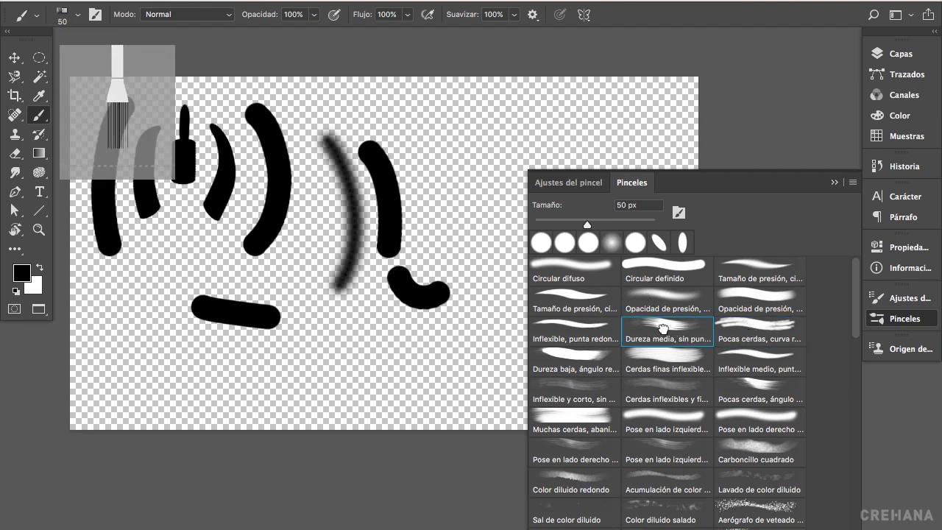
left_click(754, 329)
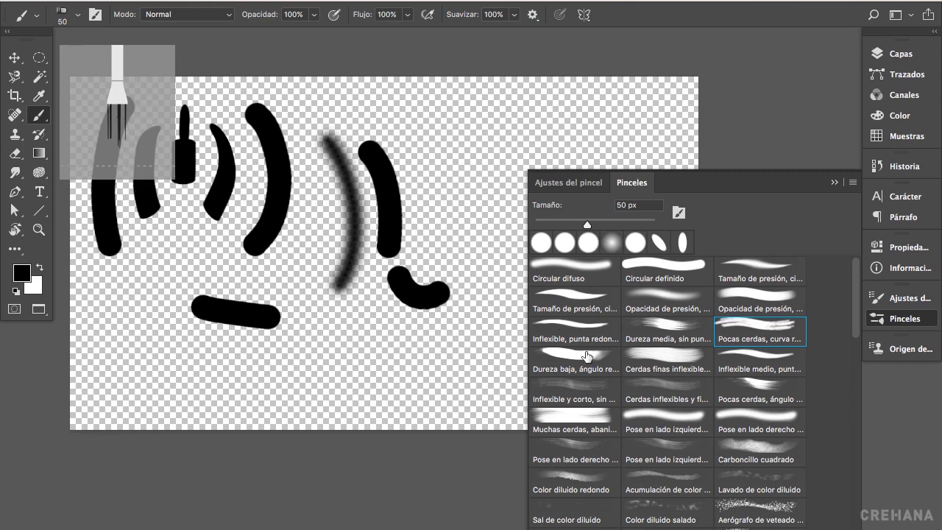
left_click(662, 331)
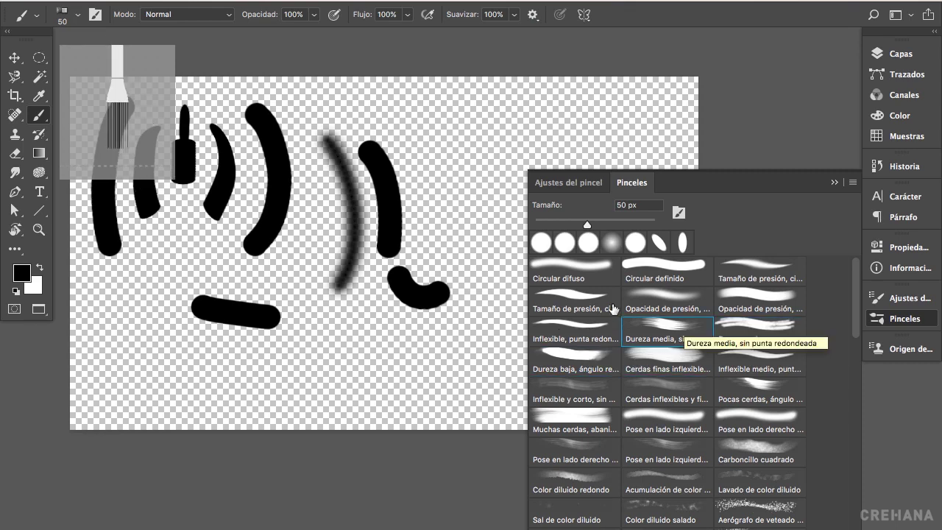
mouse_move(411, 109)
left_mouse_down()
mouse_move(431, 130)
mouse_move(449, 185)
mouse_move(435, 221)
mouse_move(506, 192)
mouse_move(513, 144)
mouse_move(543, 126)
left_mouse_up()
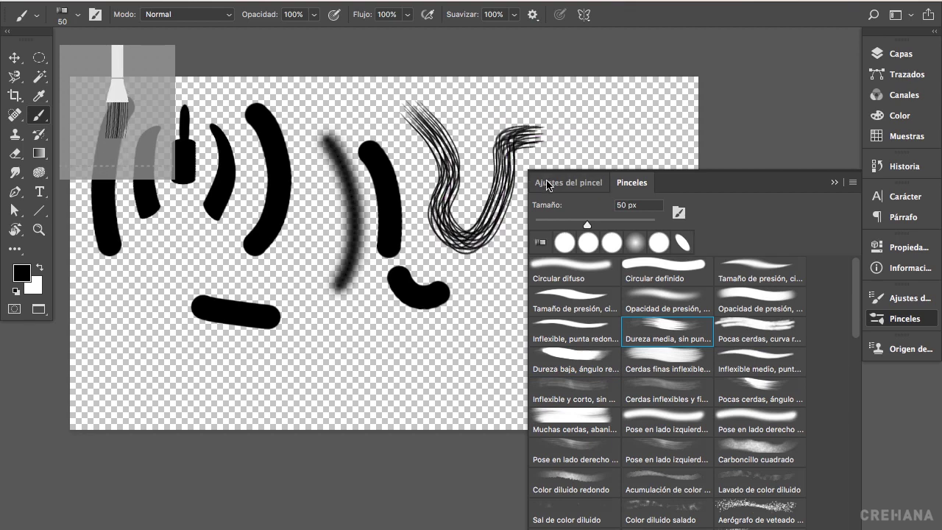
- Paint one wavy stroke with the Cerdas finas inflexibles brush and another with the Pocas cerdas, ángulo brush, both near the canvas's lower edge
left_click(662, 356)
mouse_move(328, 363)
left_mouse_down()
mouse_move(378, 378)
mouse_move(519, 326)
left_mouse_up()
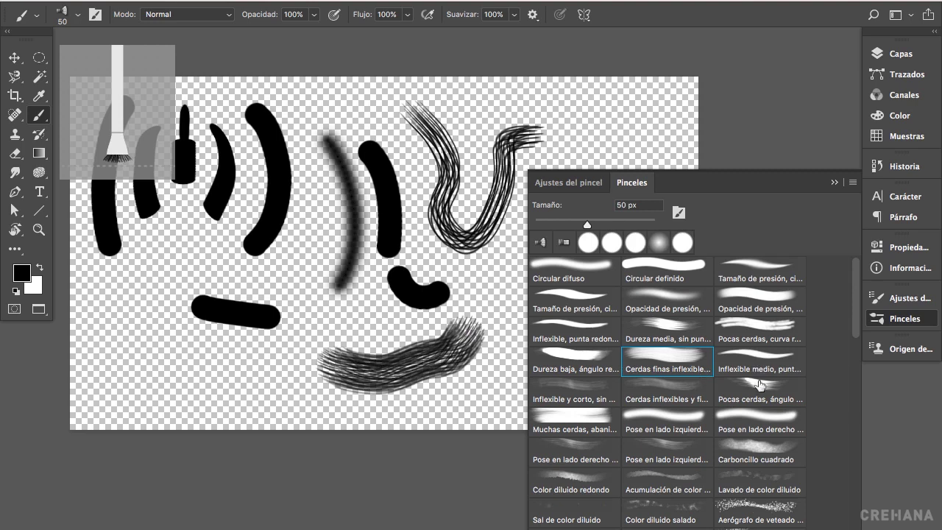
left_click(758, 391)
left_click_drag(107, 303, 225, 359)
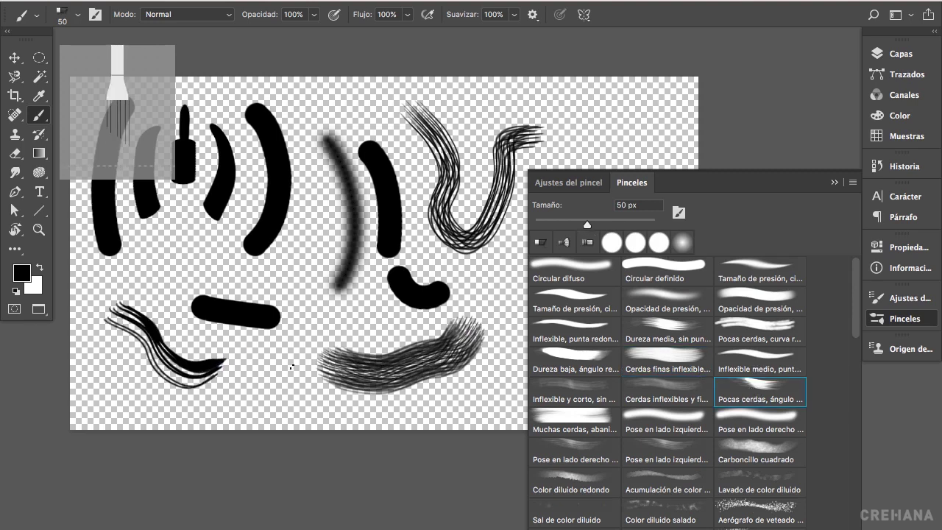
- Paint two short curved strokes with the Pose en lado izquierdo bristle brush on the canvas's free areas
scroll(660, 396, "down", 1)
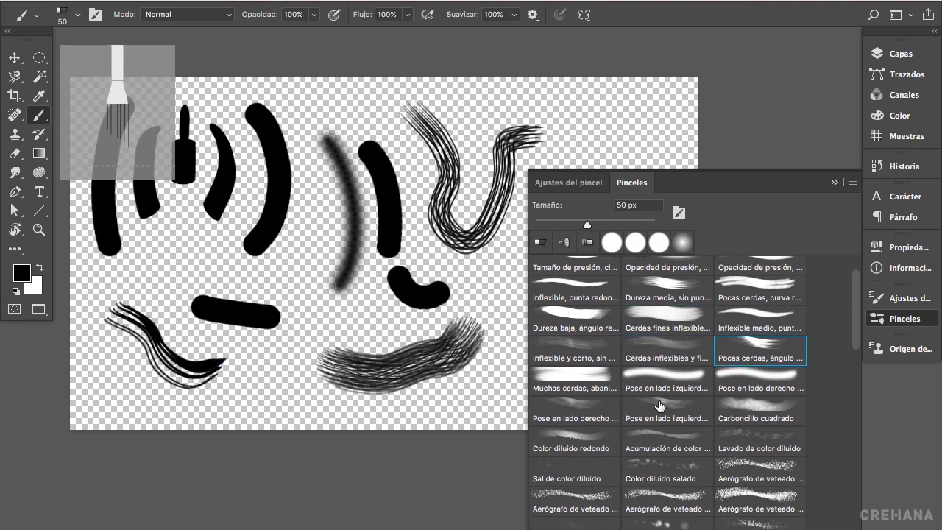
left_click(661, 406)
mouse_move(582, 103)
left_mouse_down()
mouse_move(642, 136)
mouse_move(636, 156)
mouse_move(578, 165)
left_mouse_up()
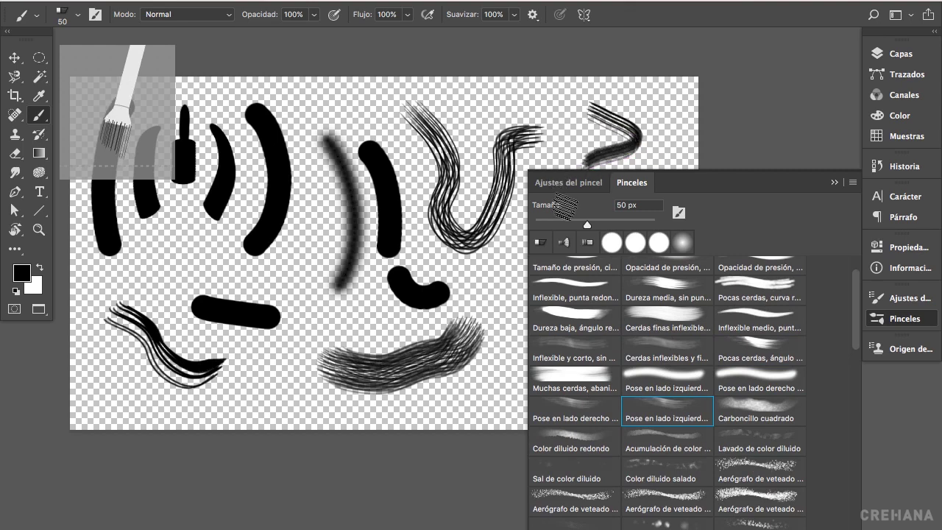
left_click_drag(506, 274, 508, 343)
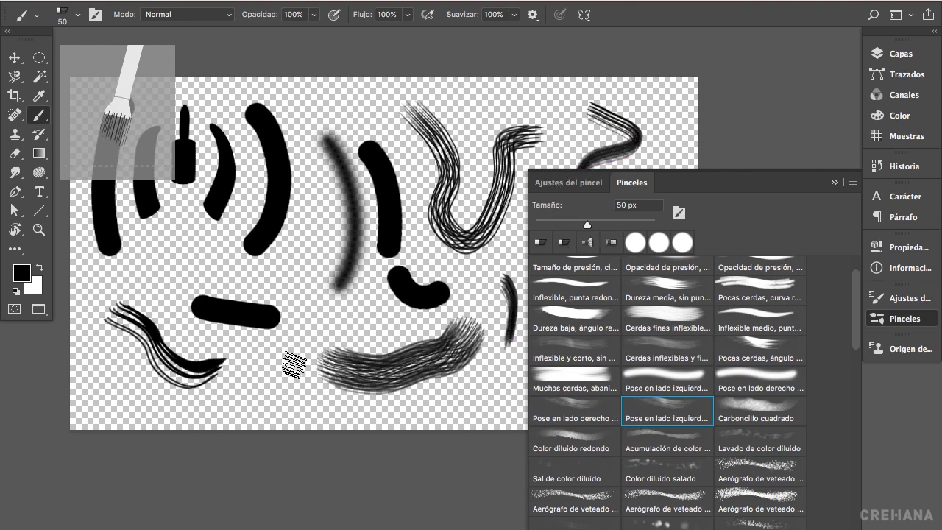
- Clear the canvas and paint a thick S-shaped stroke with an Aerógrafo de veteado brush at about 127 px
scroll(857, 340, "down", 1)
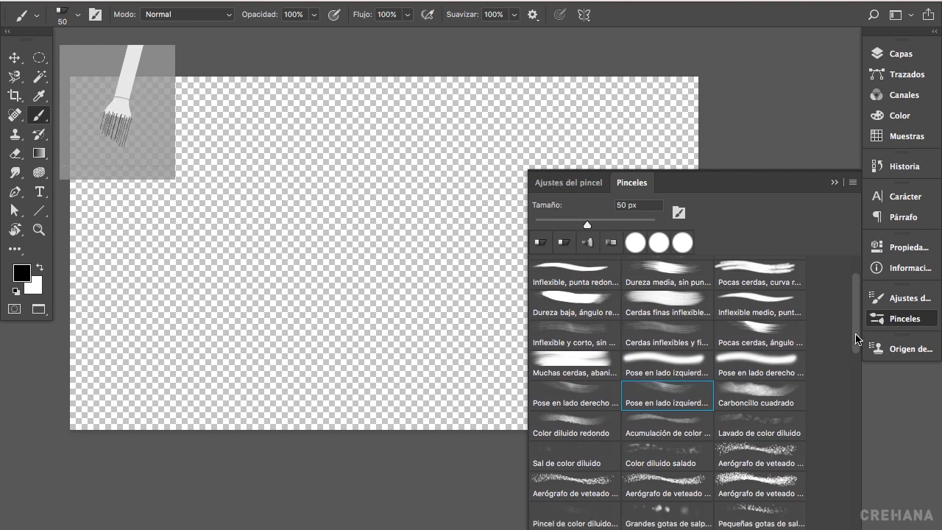
left_click_drag(857, 340, 856, 364)
left_click(666, 381)
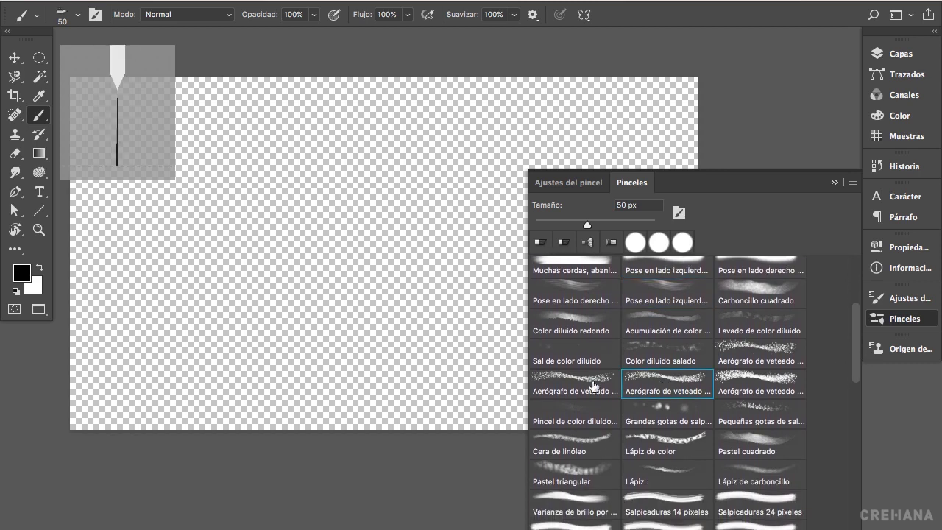
left_click_drag(253, 173, 276, 175)
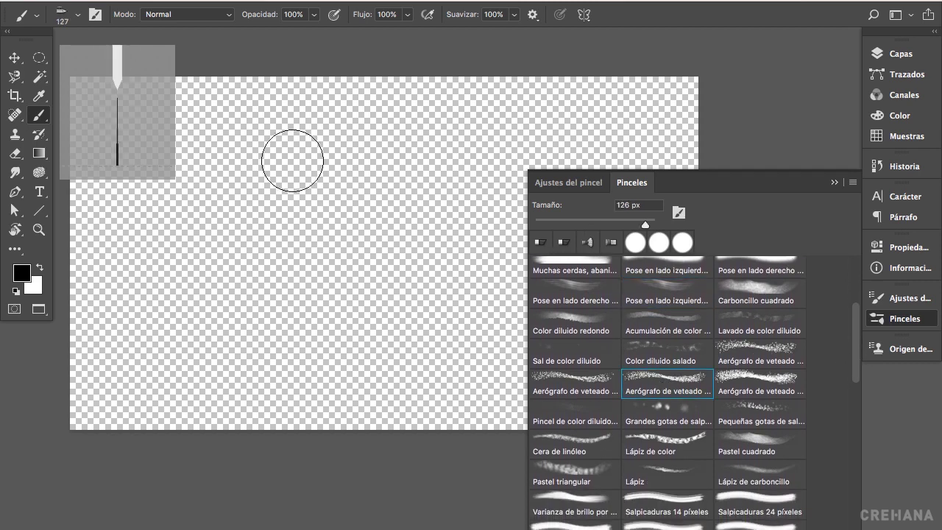
mouse_move(254, 143)
left_mouse_down()
mouse_move(332, 248)
mouse_move(343, 335)
left_mouse_up()
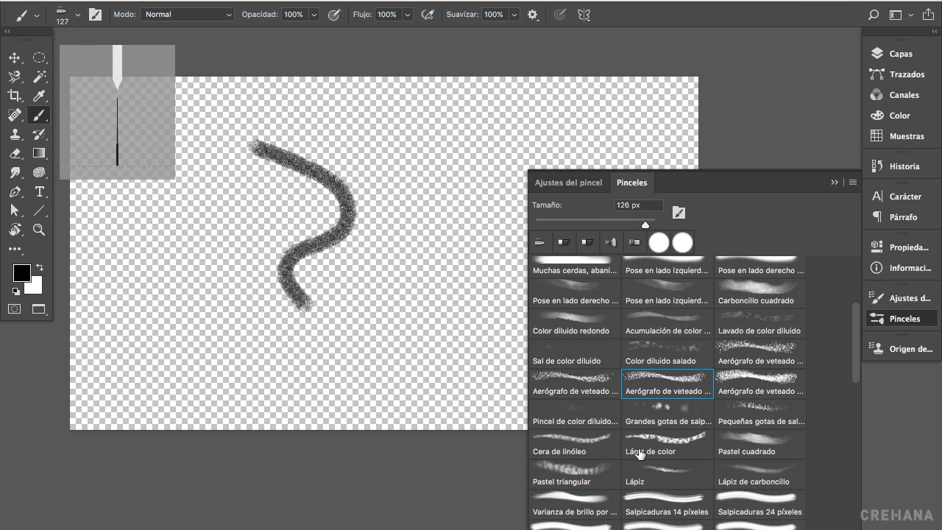
- Paint a thin curve with Lápiz de color at 9 px and a small grass patch with Pasto at 112 px
left_click(665, 445)
mouse_move(351, 147)
left_mouse_down()
mouse_move(379, 267)
mouse_move(416, 325)
left_mouse_up()
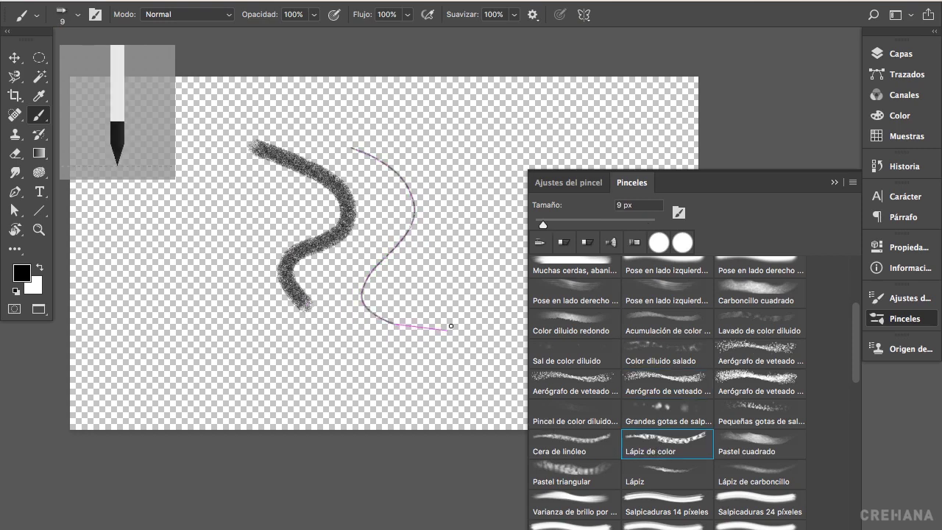
scroll(691, 458, "down", 2)
scroll(690, 458, "down", 3)
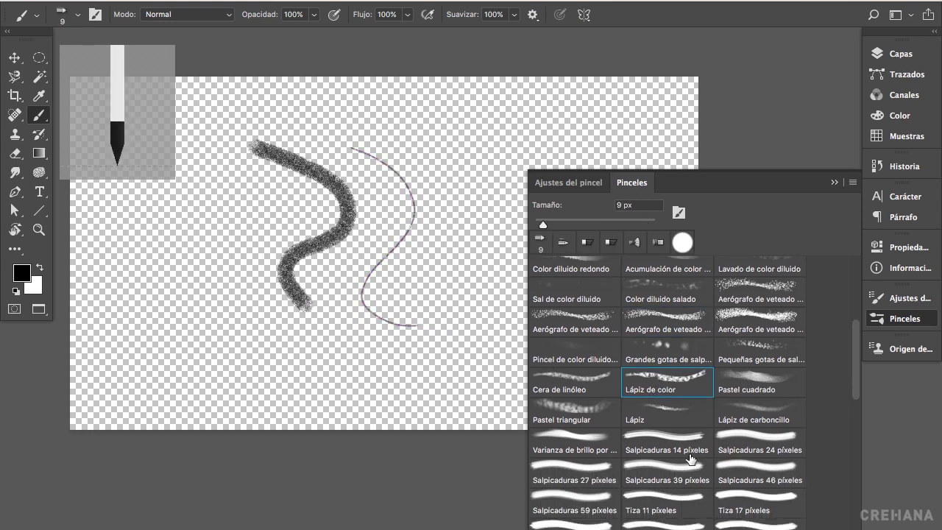
scroll(690, 457, "down", 4)
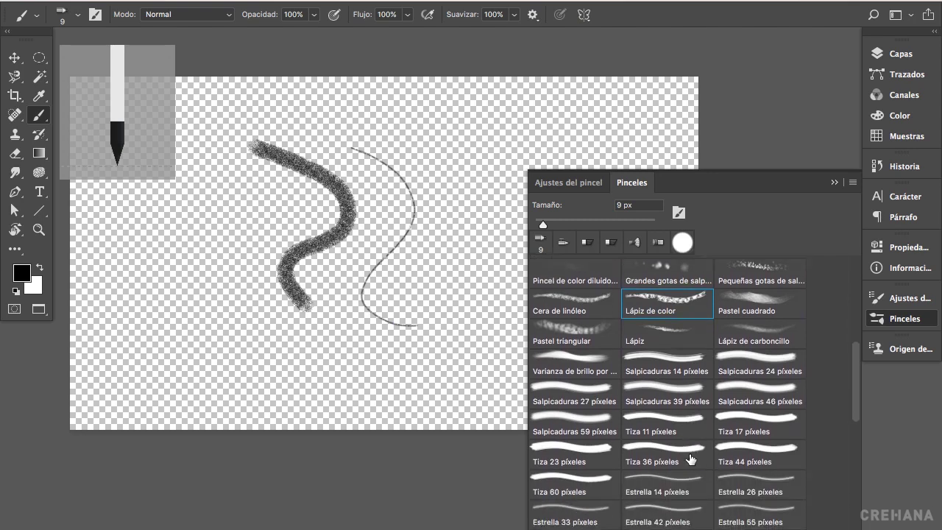
left_click(673, 478)
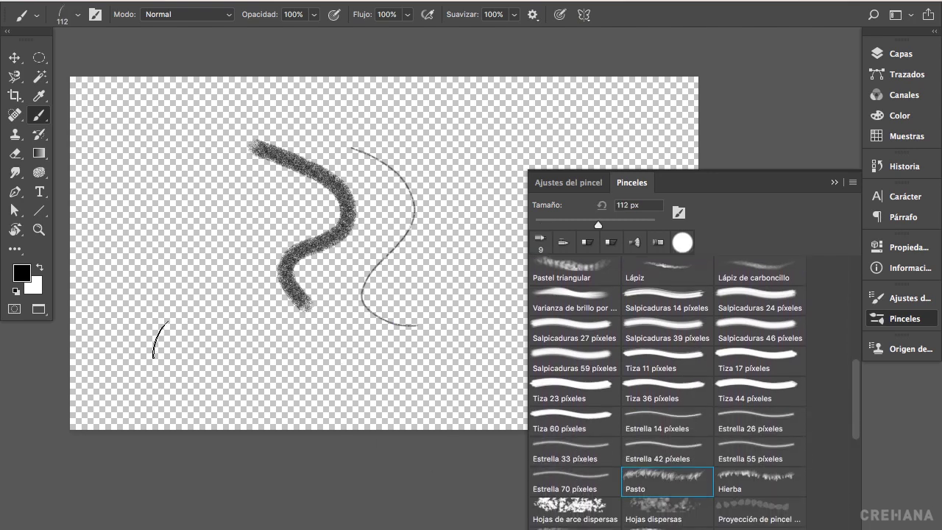
left_click_drag(143, 210, 221, 206)
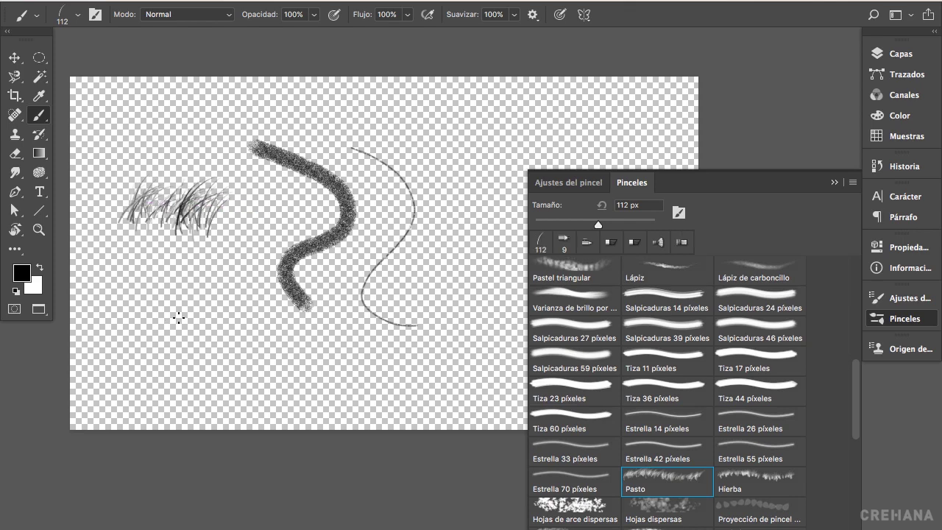
- Set the foreground to bright green and the background to dark green 0d7200, and paint grass along the canvas's lower edge
left_click(21, 275)
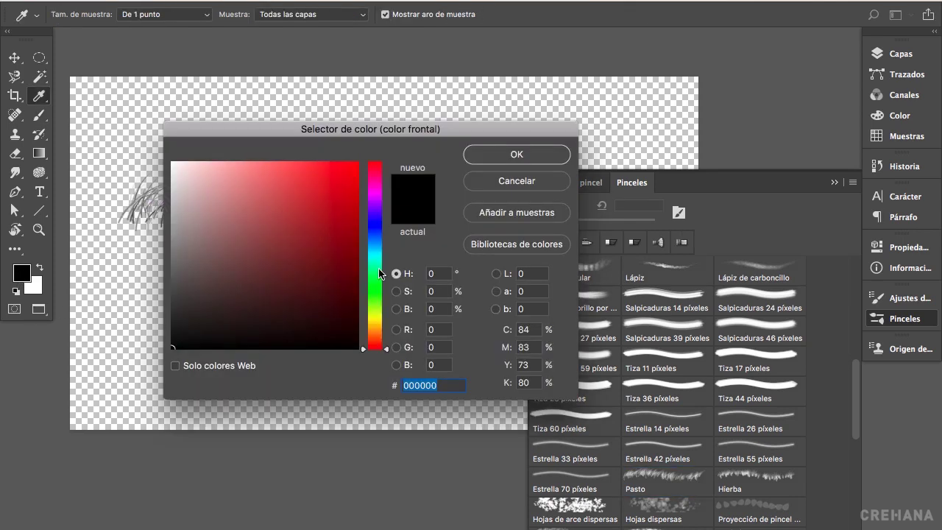
left_click(375, 287)
left_click(501, 156)
left_click(32, 285)
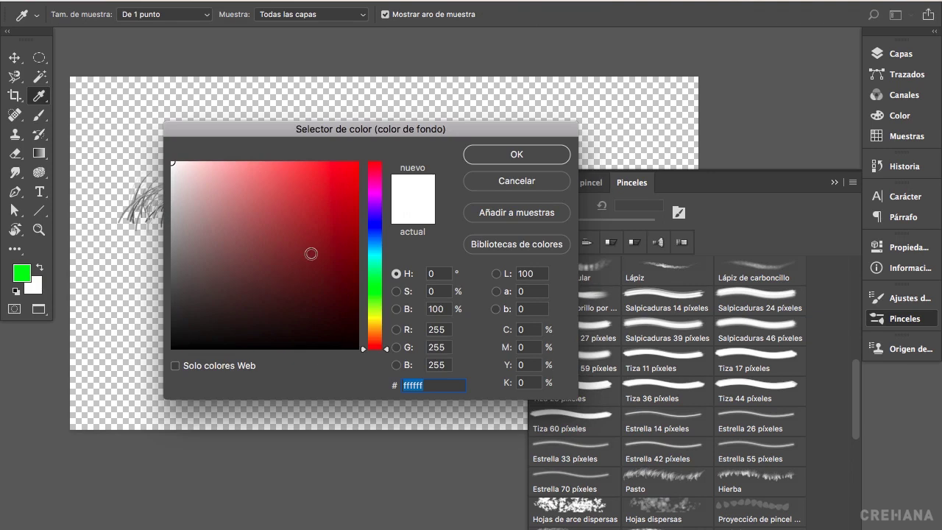
left_click(375, 291)
left_click(357, 265)
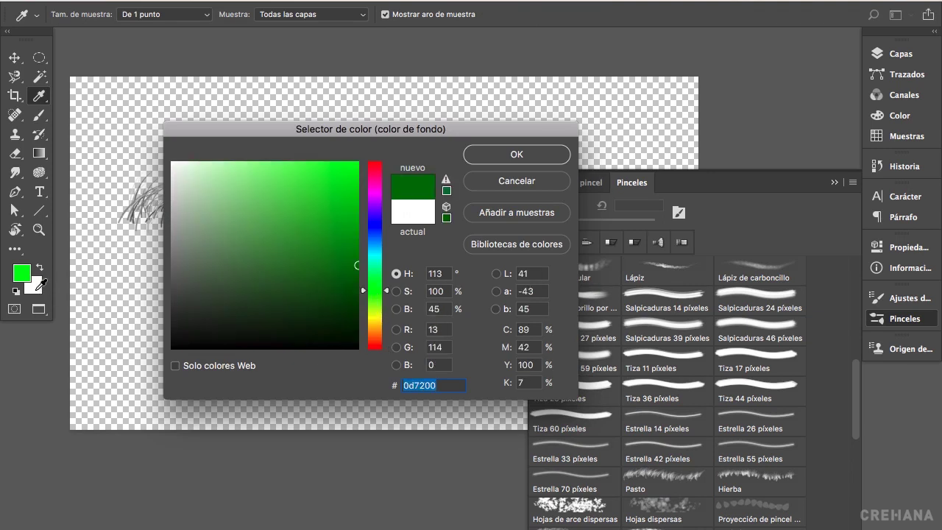
left_click(517, 154)
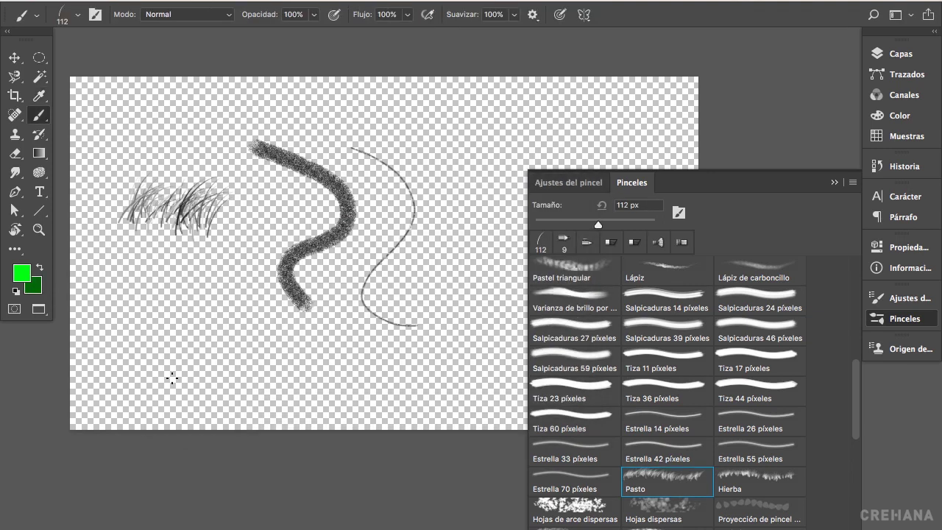
mouse_move(107, 384)
left_mouse_down()
mouse_move(515, 377)
mouse_move(178, 399)
mouse_move(77, 390)
mouse_move(74, 409)
mouse_move(117, 419)
mouse_move(383, 416)
mouse_move(500, 408)
mouse_move(43, 407)
left_mouse_up()
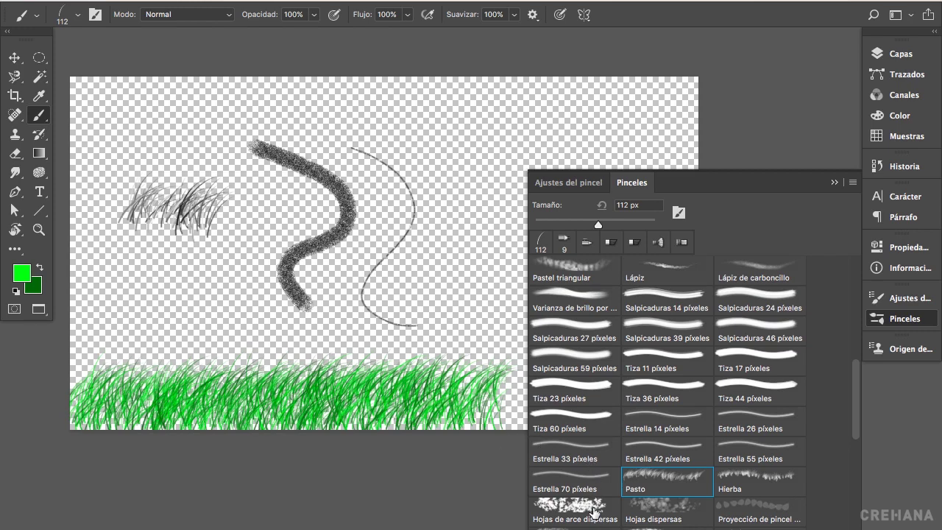
- Scatter bright green leaves with the Hojas de arce dispersas brush at 74 px, and more leaves with the foreground and background colors swapped
left_click(594, 511)
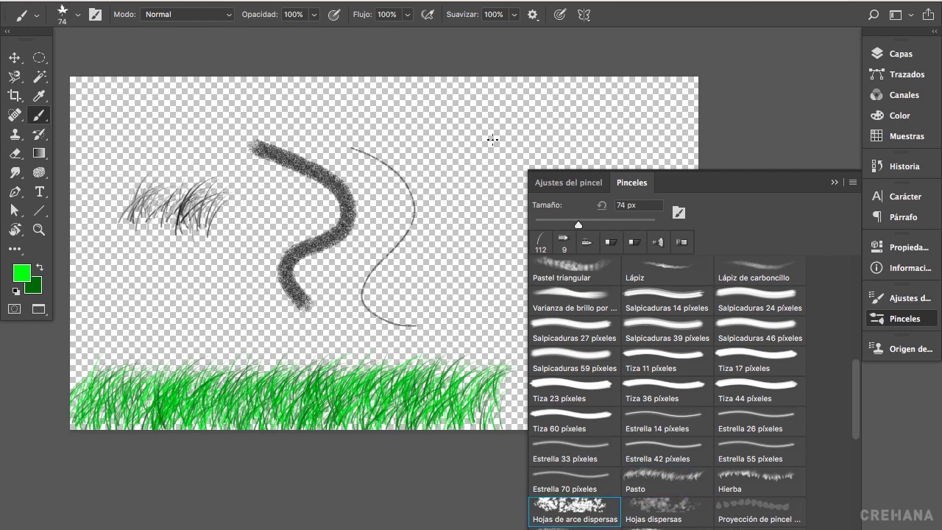
left_click_drag(482, 129, 479, 189)
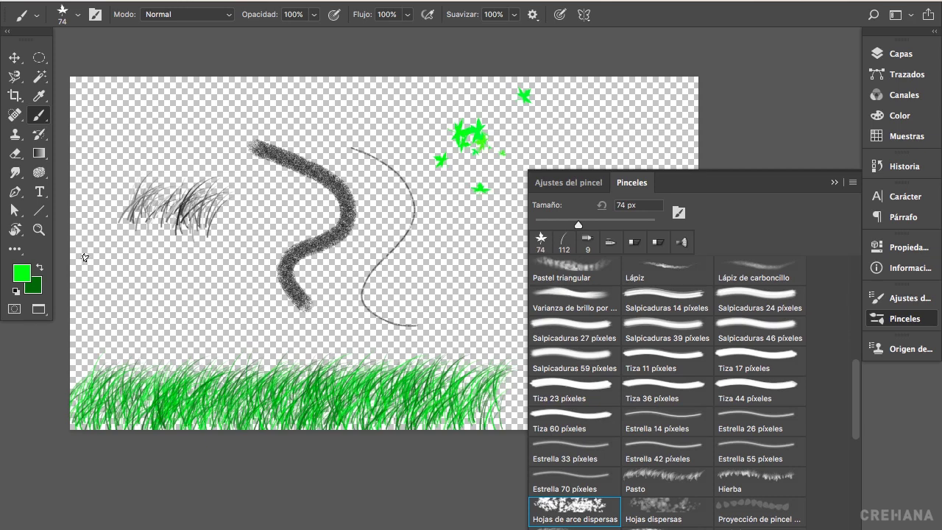
left_click(41, 271)
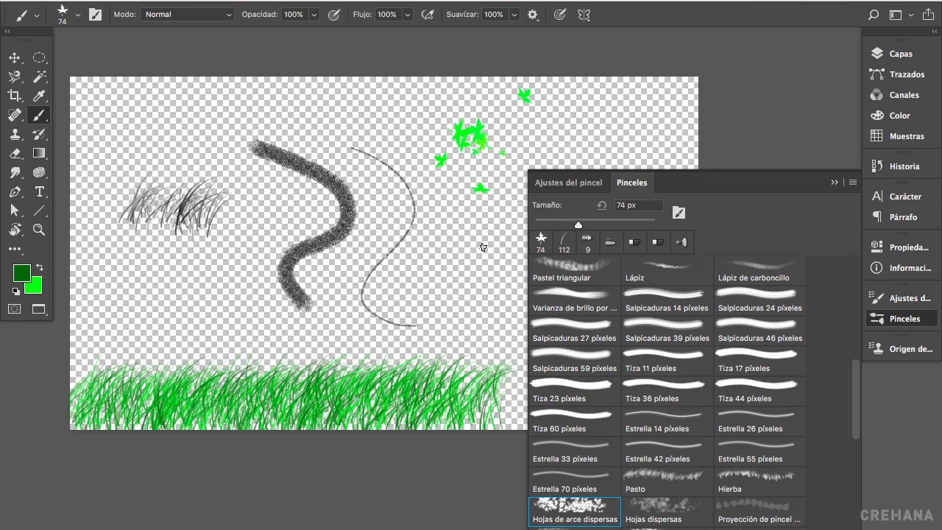
mouse_move(444, 219)
left_mouse_down()
mouse_move(413, 229)
mouse_move(381, 303)
left_mouse_up()
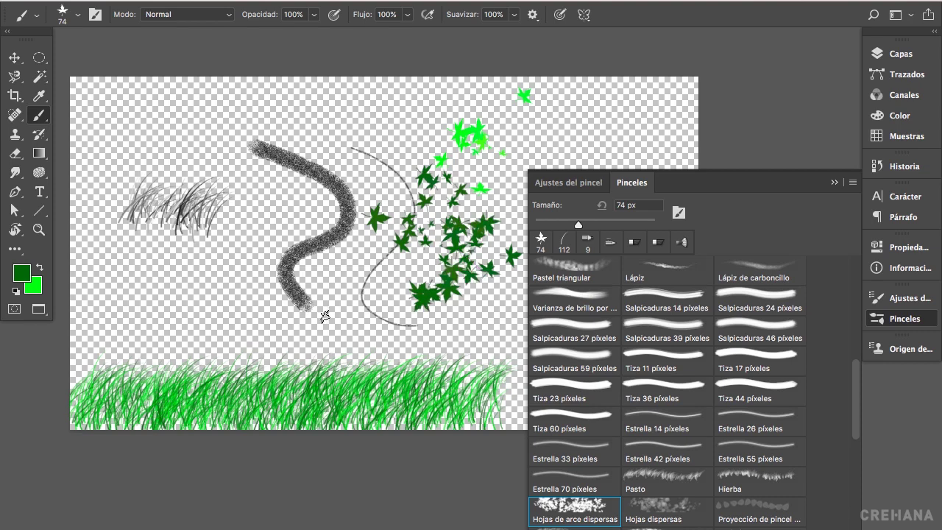
scroll(701, 435, "down", 4)
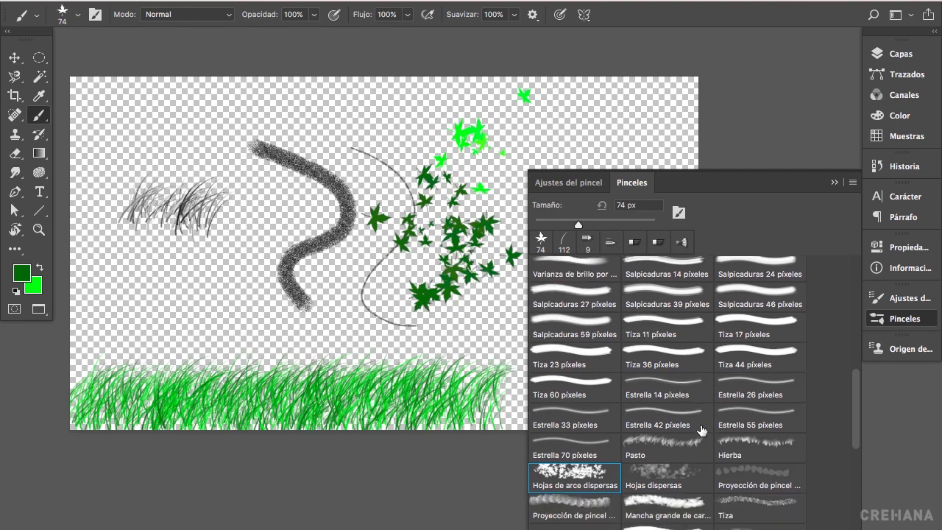
scroll(702, 431, "down", 4)
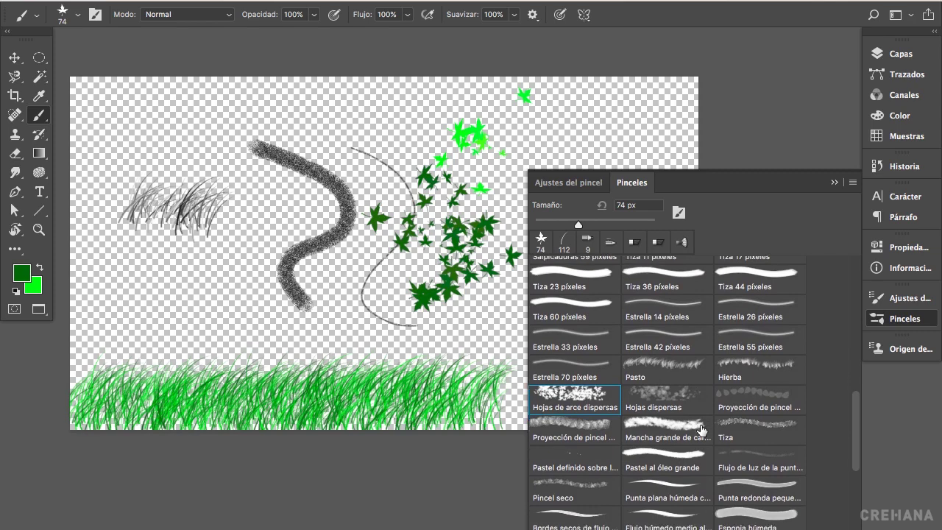
scroll(701, 430, "down", 3)
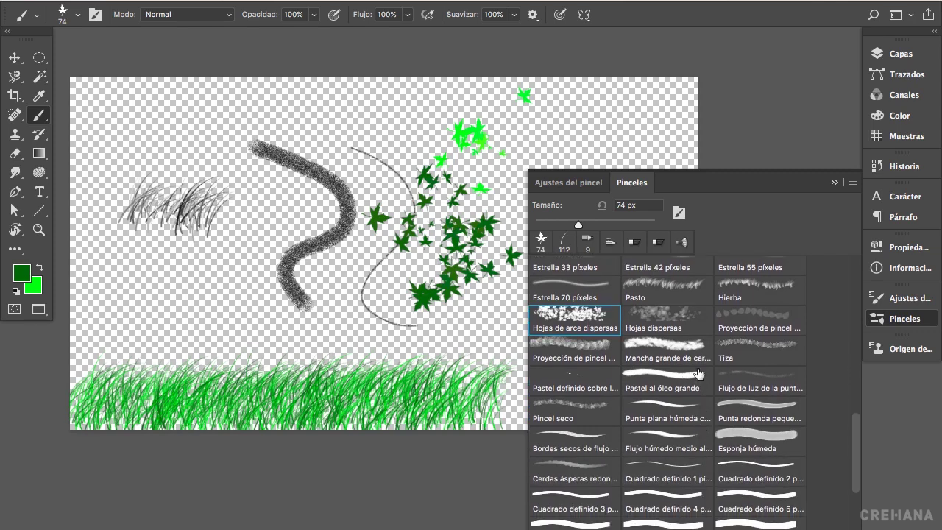
- Erase all the grass, leaves and sample strokes so the transparent canvas is empty
key("e")
left_click_drag(169, 206, 221, 206)
mouse_move(144, 127)
left_mouse_down()
mouse_move(115, 236)
mouse_move(115, 438)
mouse_move(272, 161)
mouse_move(343, 503)
mouse_move(508, 63)
mouse_move(508, 346)
left_mouse_up()
key("v")
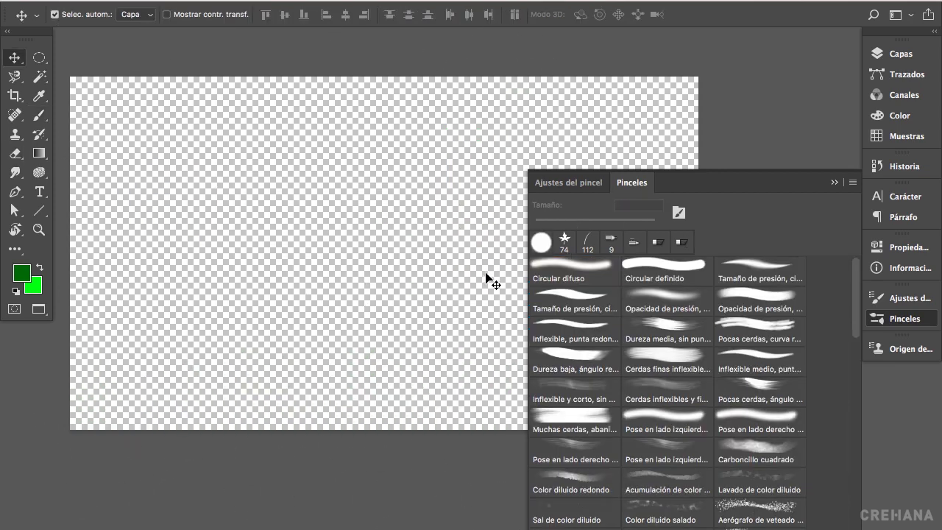
- Choose the Circular definido brush at 74 px, reset the colors to black and white, and paint a short vertical stroke
left_click(650, 275)
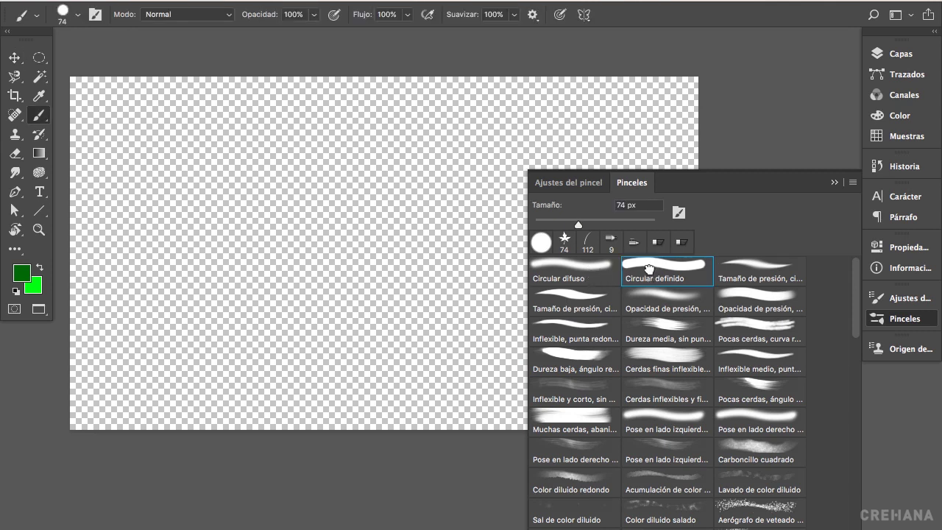
key("d")
left_click_drag(114, 141, 123, 234)
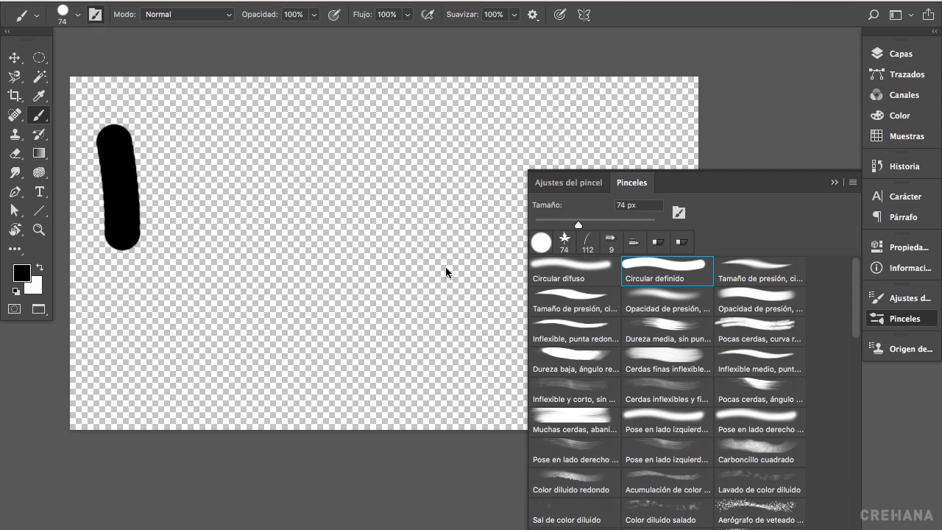
- Open the brush settings, browse the tip shapes, and paint a thick vertical stroke with the 74 px hard round tip at 1% spacing
key("F5")
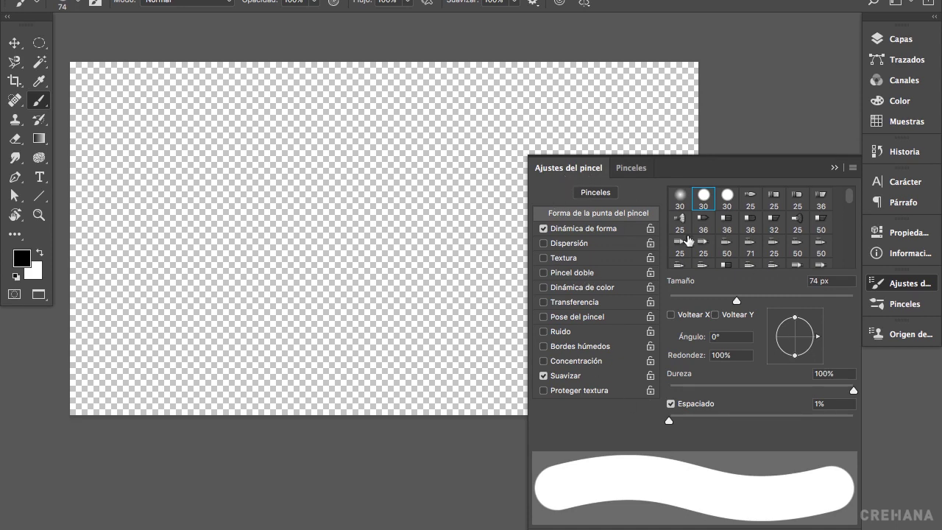
left_click_drag(849, 196, 854, 253)
scroll(852, 250, "up", 10)
mouse_move(123, 111)
left_mouse_down()
mouse_move(132, 186)
mouse_move(125, 271)
left_mouse_up()
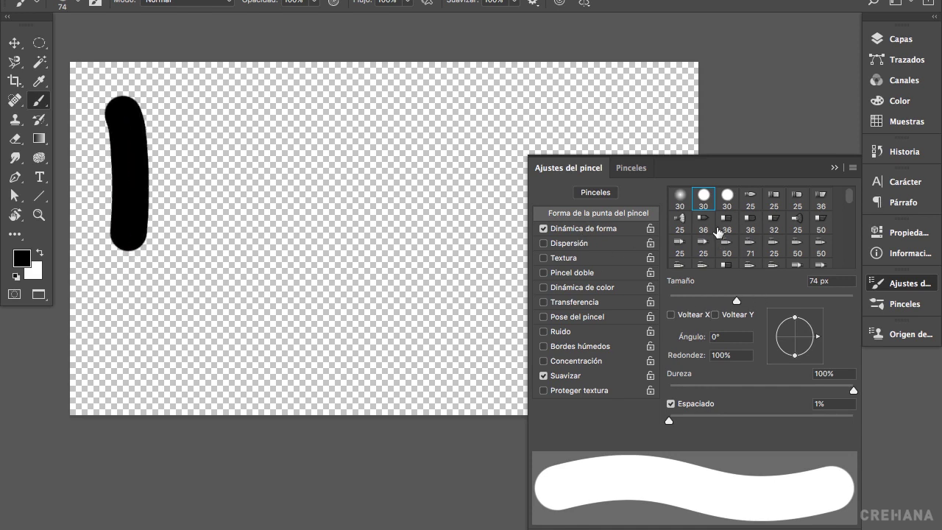
- Paint a thin curve with the 36 px Punta plana bristle tip and a curve beside it with the 30 px hard round tip
left_click(706, 223)
mouse_move(190, 93)
left_mouse_down()
mouse_move(209, 134)
mouse_move(215, 203)
mouse_move(188, 250)
left_mouse_up()
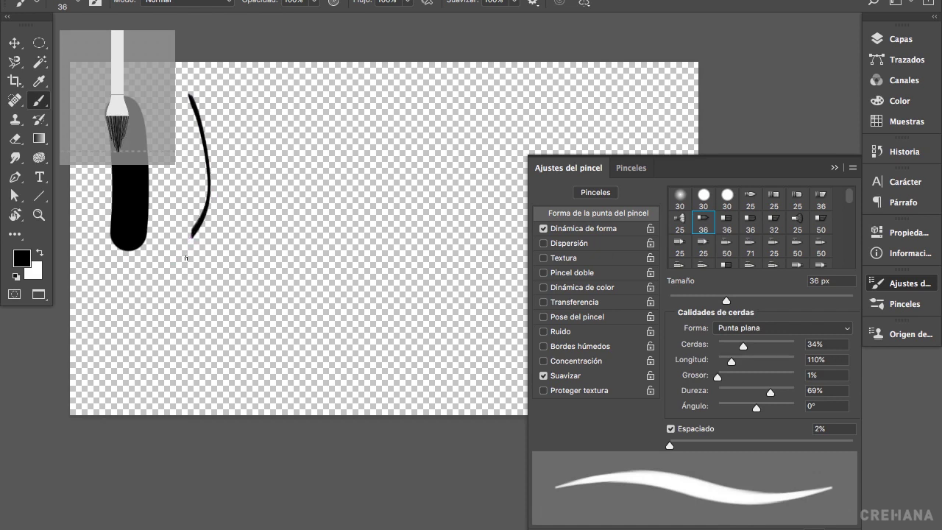
left_click(703, 196)
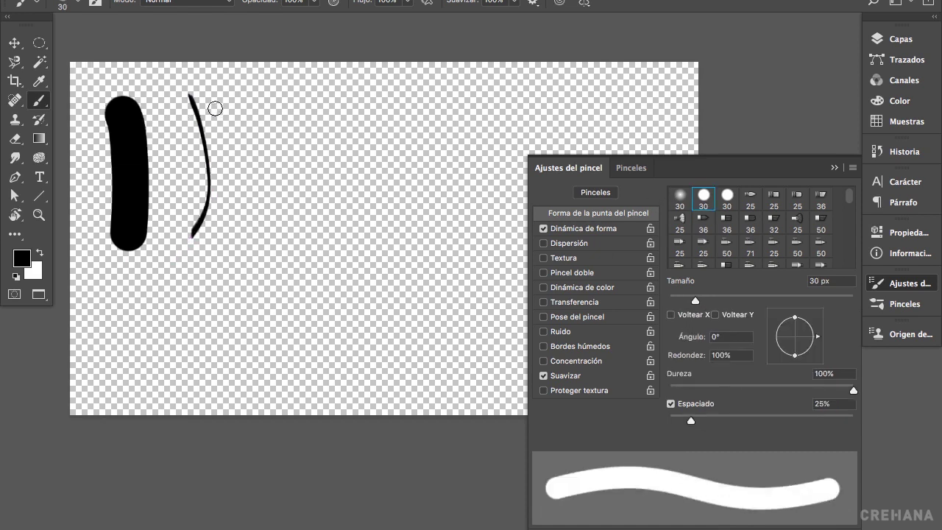
mouse_move(215, 108)
left_mouse_down()
mouse_move(272, 164)
mouse_move(253, 217)
left_mouse_up()
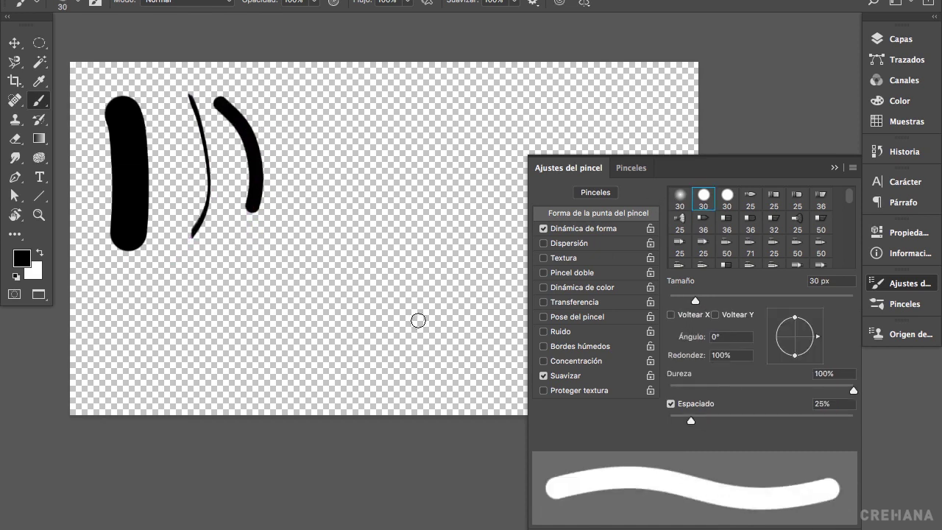
- Set the round tip to 63 px with a 43° angle and 34% roundness, and paint a short calligraphic stroke
left_click_drag(324, 195, 346, 195)
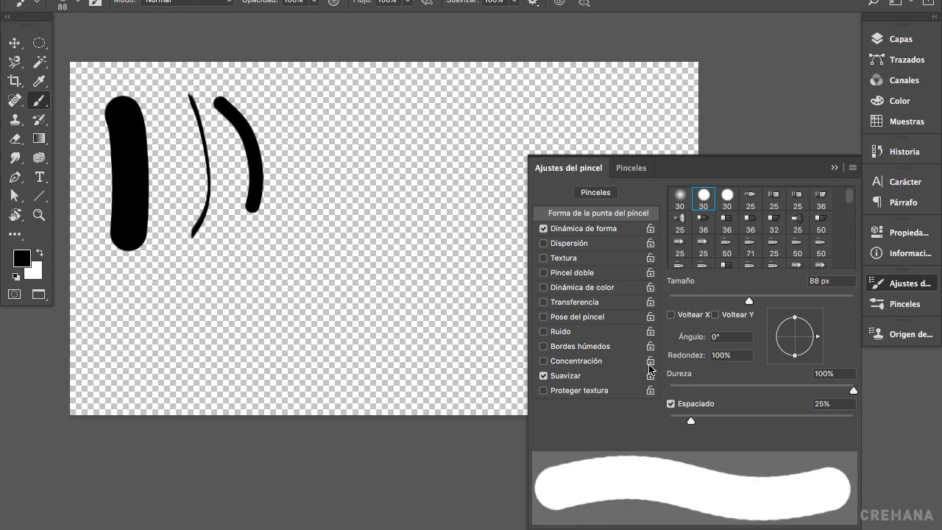
left_click_drag(756, 304, 727, 301)
mouse_move(796, 319)
left_mouse_down()
mouse_move(796, 329)
mouse_move(815, 328)
mouse_move(813, 320)
left_mouse_up()
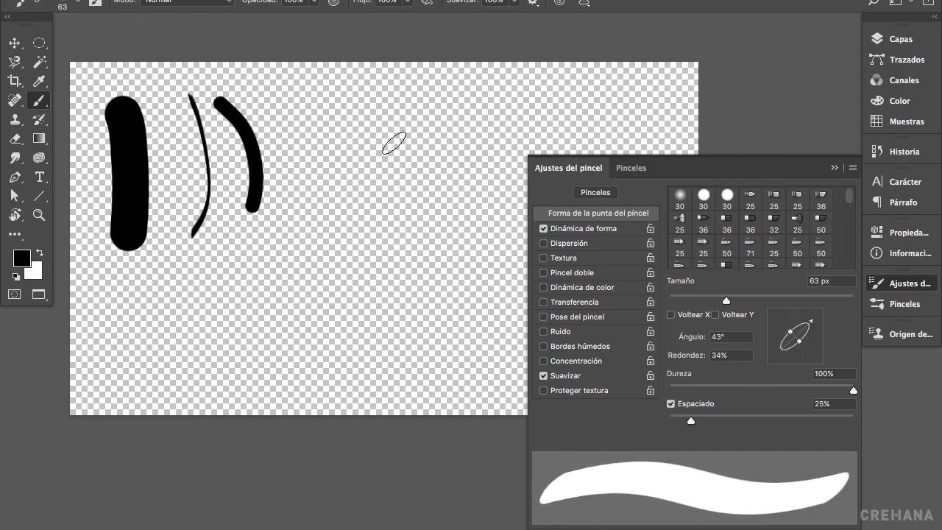
mouse_move(292, 118)
left_mouse_down()
mouse_move(309, 154)
mouse_move(298, 175)
left_mouse_up()
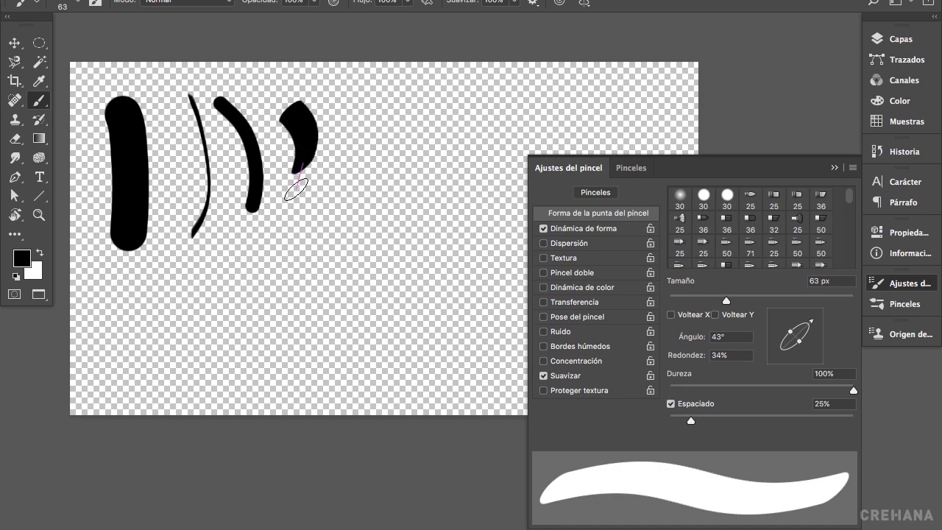
- Turn on Voltear Y and paint a curved stroke, and paint another with Voltear X also enabled
left_click(716, 316)
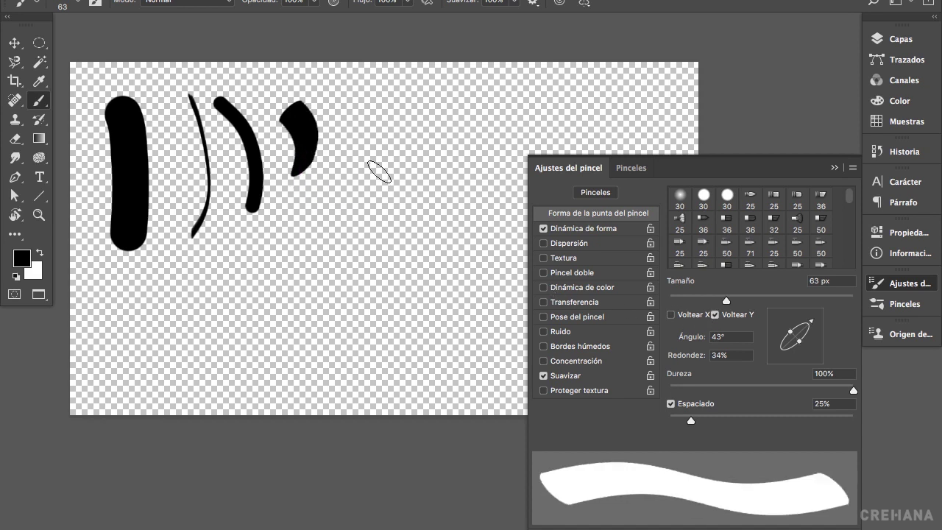
mouse_move(329, 108)
left_mouse_down()
mouse_move(367, 165)
mouse_move(363, 189)
mouse_move(325, 199)
left_mouse_up()
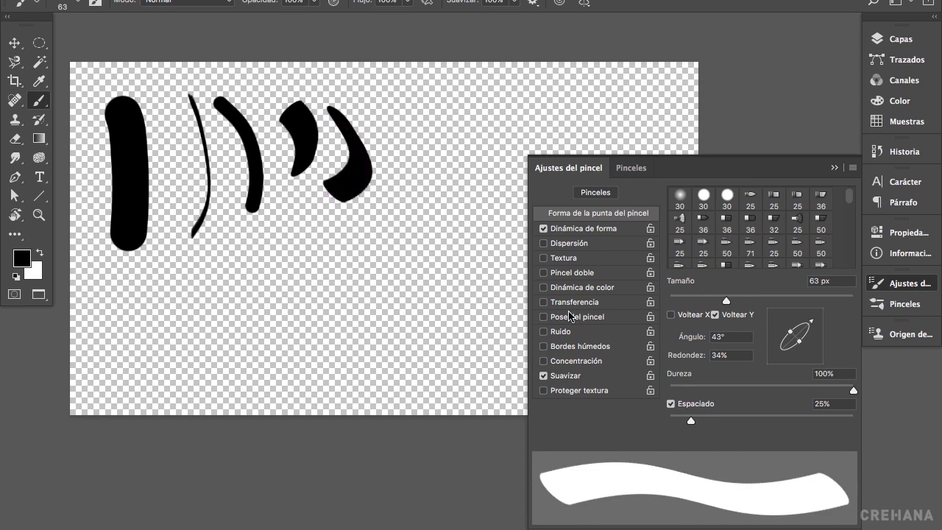
left_click(671, 315)
mouse_move(379, 103)
left_mouse_down()
mouse_move(401, 170)
mouse_move(432, 197)
left_mouse_up()
- Paint a short soft stroke with the hardness at 0%, and set the hardness back to 100%
left_click_drag(731, 390, 669, 389)
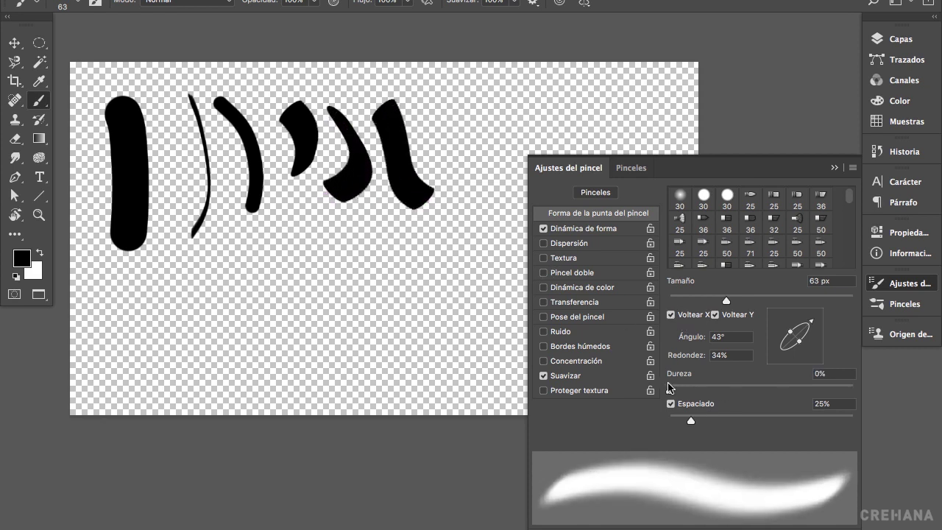
left_click_drag(440, 110, 463, 175)
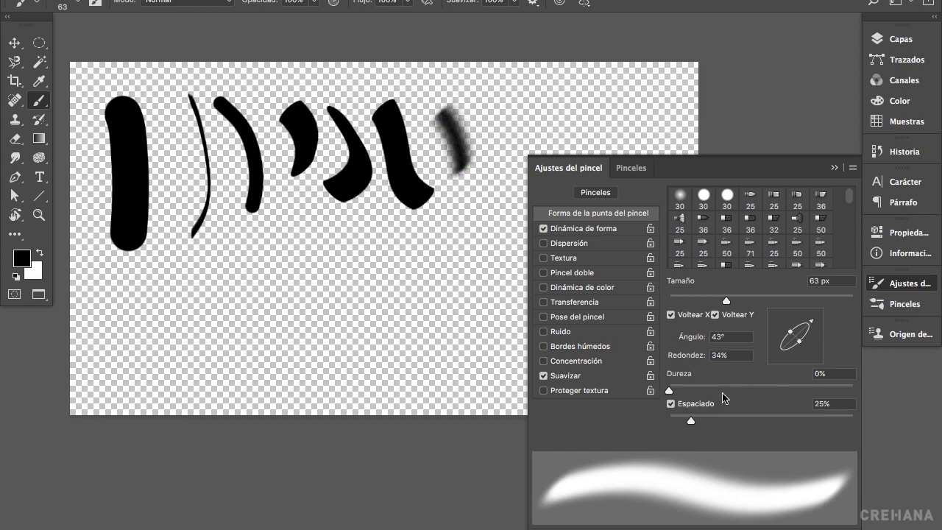
left_click_drag(729, 385, 888, 394)
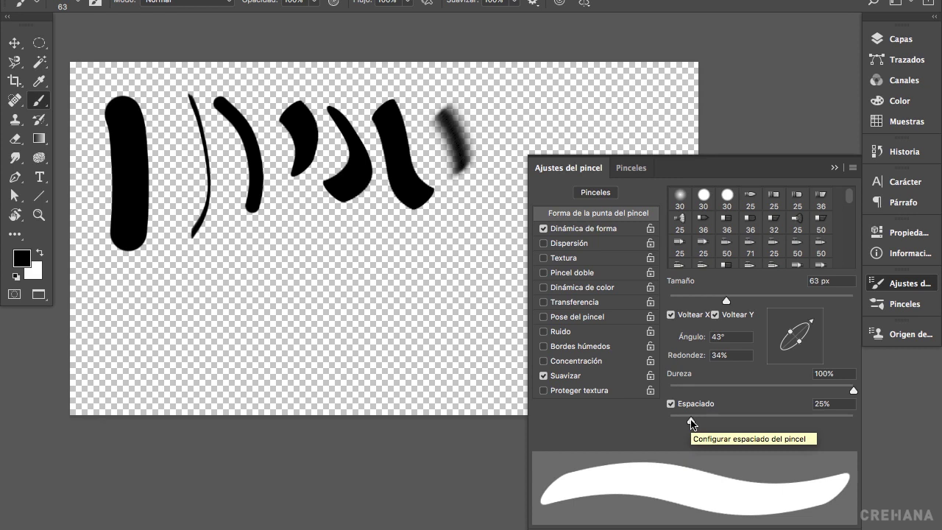
- Paint a vertical column of separate ovals at 349% spacing and a second column beside it at 201% spacing
left_click_drag(691, 421, 821, 424)
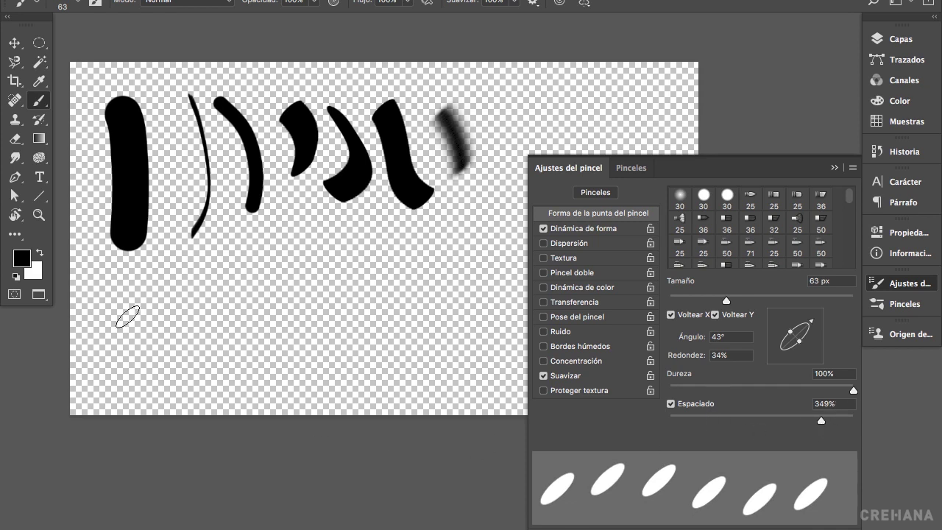
mouse_move(107, 275)
left_mouse_down()
mouse_move(116, 313)
mouse_move(101, 413)
left_mouse_up()
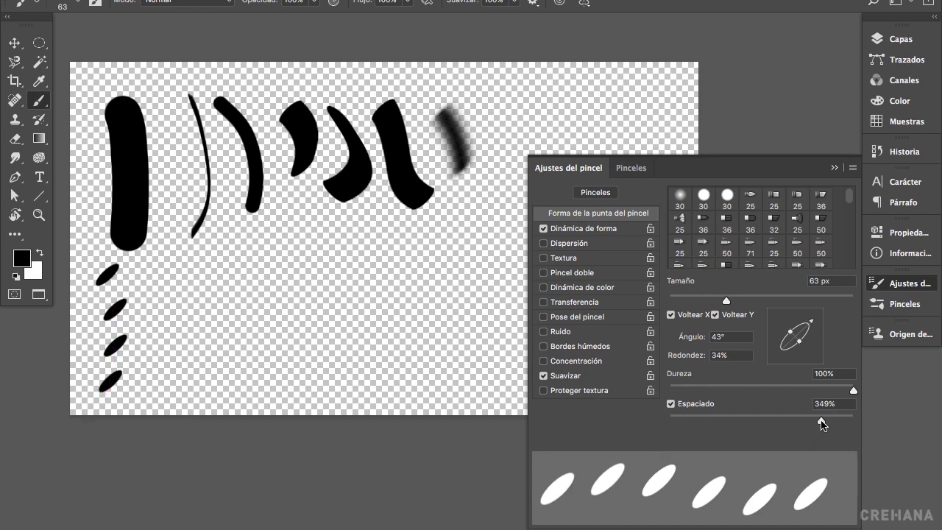
left_click_drag(823, 424, 808, 420)
left_click(147, 281)
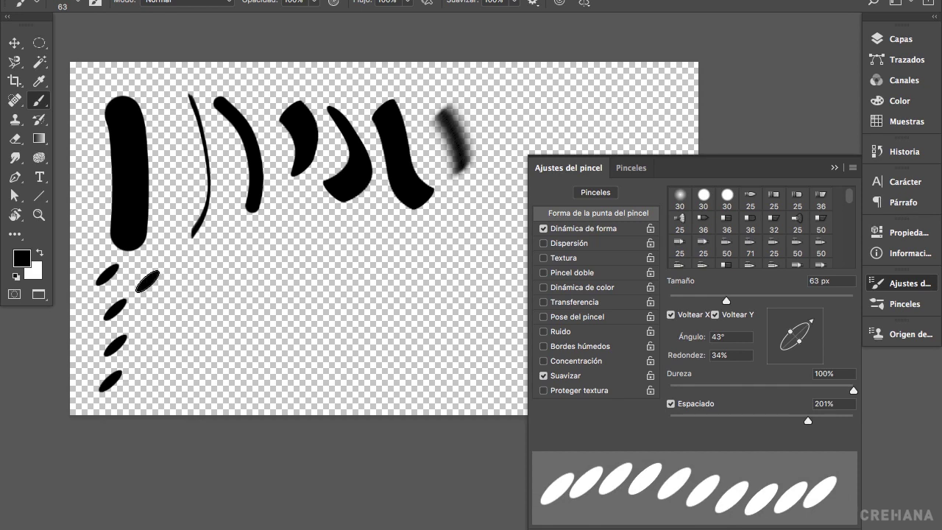
mouse_move(147, 282)
left_mouse_down()
mouse_move(139, 385)
mouse_move(174, 414)
left_mouse_up()
- Reduce the tip spacing until the ovals overlap and paint a third column beside the first two
left_click_drag(808, 420, 764, 421)
left_click(179, 274)
left_click_drag(179, 274, 174, 385)
- Paint a ridged vertical stroke at 64% spacing and a smooth curved stroke beside it at 1% spacing
left_click_drag(763, 420, 728, 421)
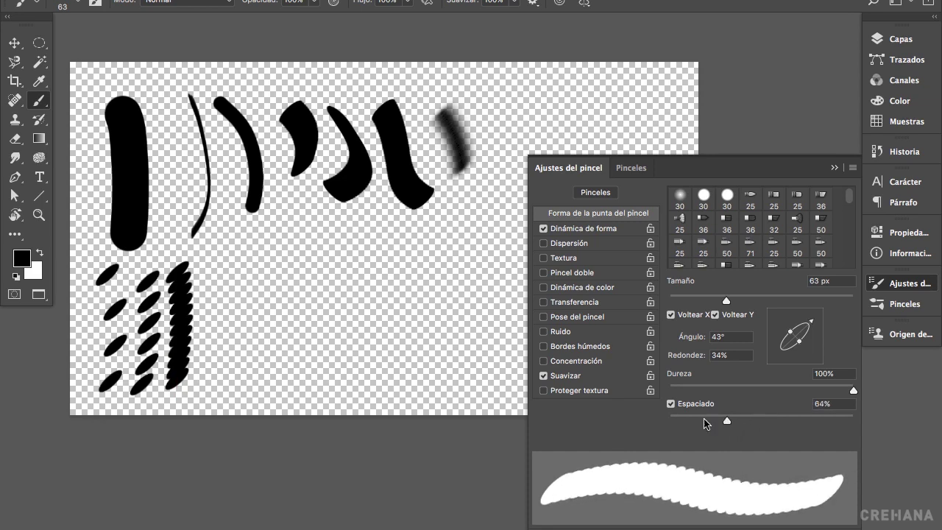
left_click(212, 263)
mouse_move(212, 263)
left_mouse_down()
mouse_move(229, 346)
mouse_move(210, 383)
left_mouse_up()
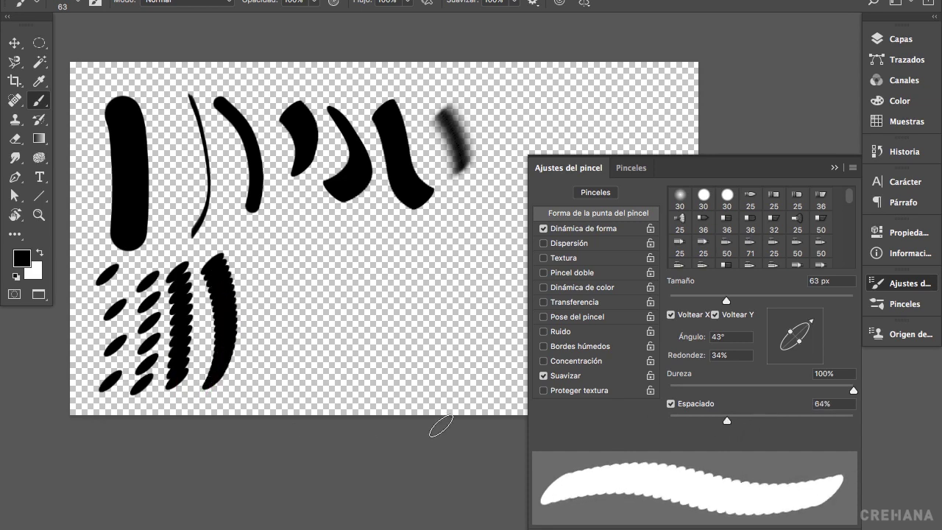
left_click_drag(699, 421, 669, 420)
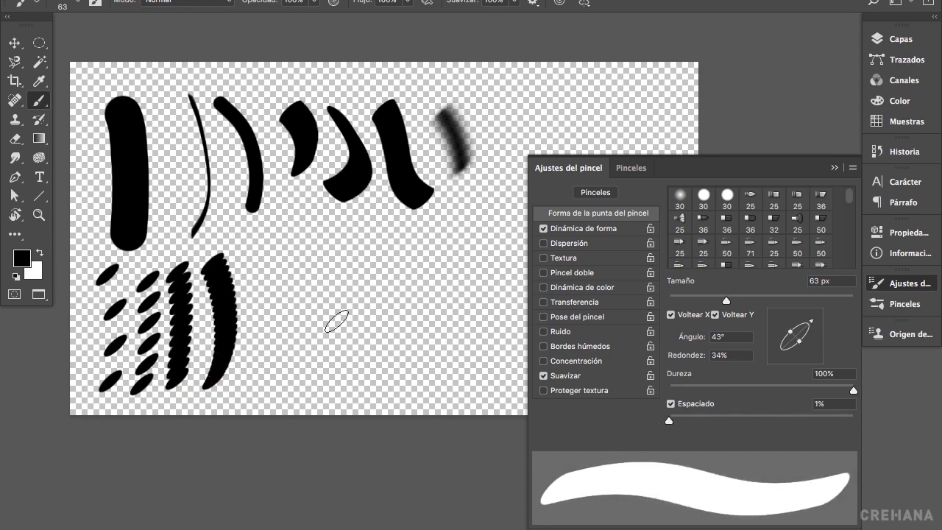
mouse_move(254, 260)
left_mouse_down()
mouse_move(275, 335)
mouse_move(245, 387)
left_mouse_up()
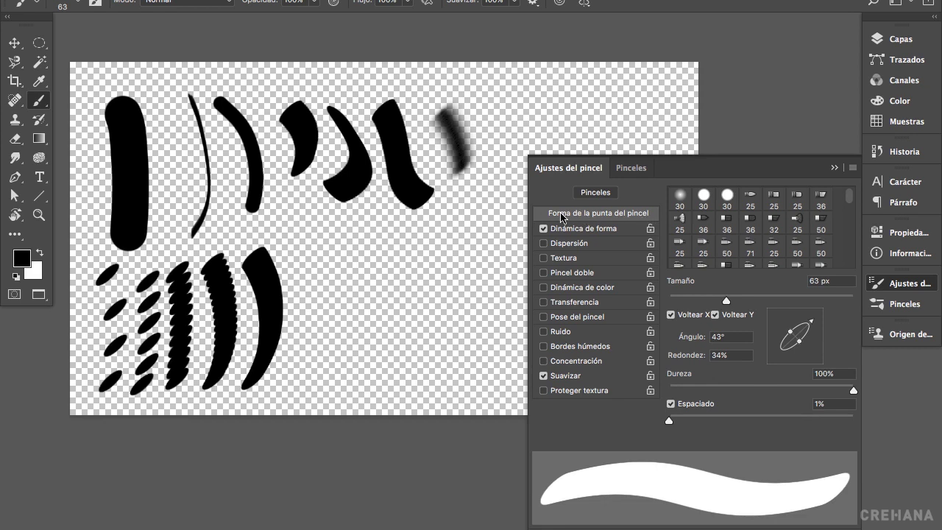
- Set the size variation in Dinámica de forma to 84% and the tip spacing to 246%, leaving Dispersión off
mouse_move(456, 290)
left_mouse_down()
mouse_move(280, 297)
mouse_move(242, 284)
left_mouse_up()
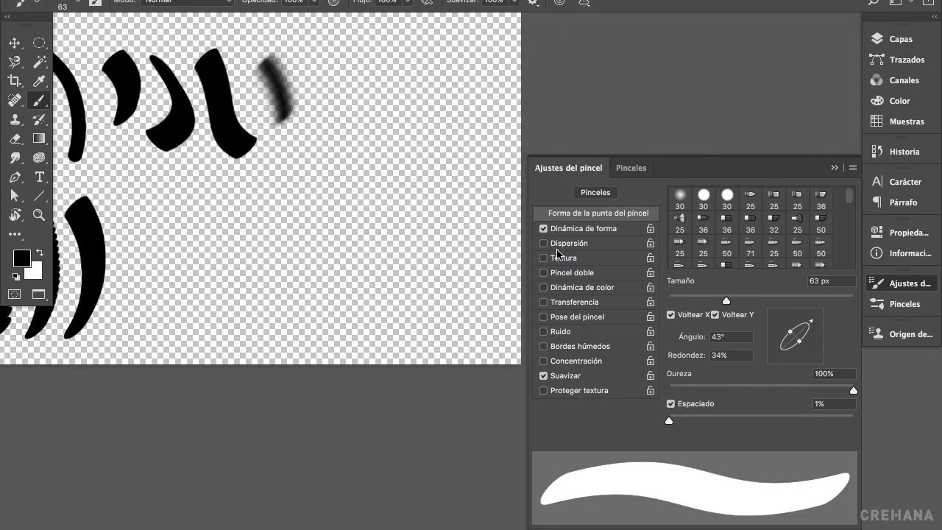
left_click(610, 249)
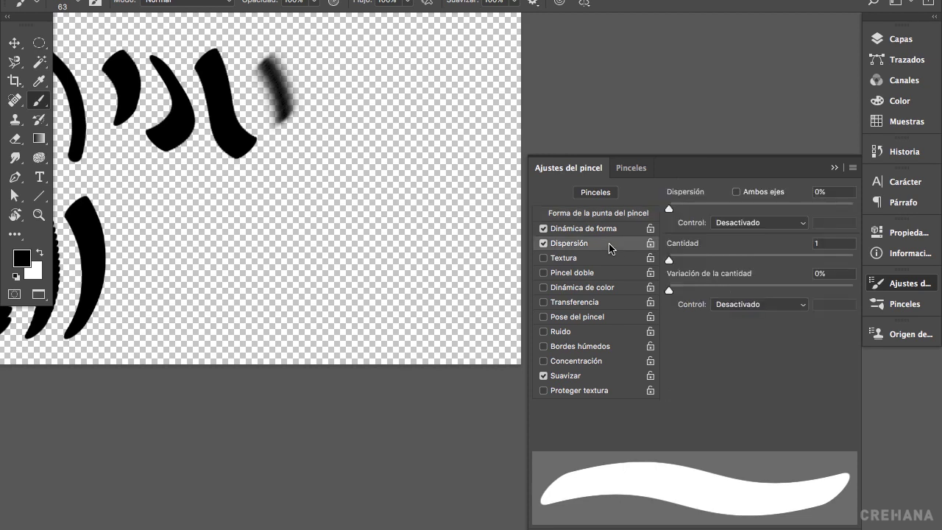
left_click(543, 243)
left_click(588, 231)
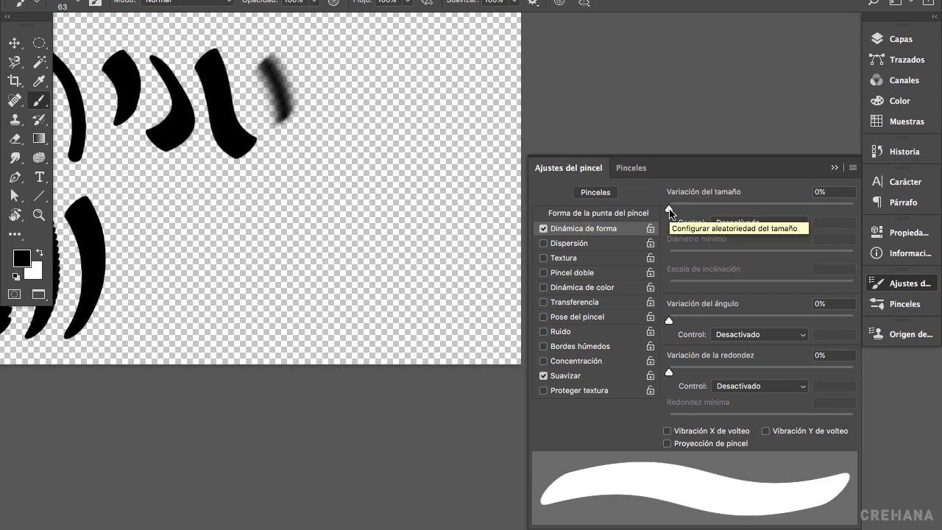
left_click_drag(669, 210, 824, 210)
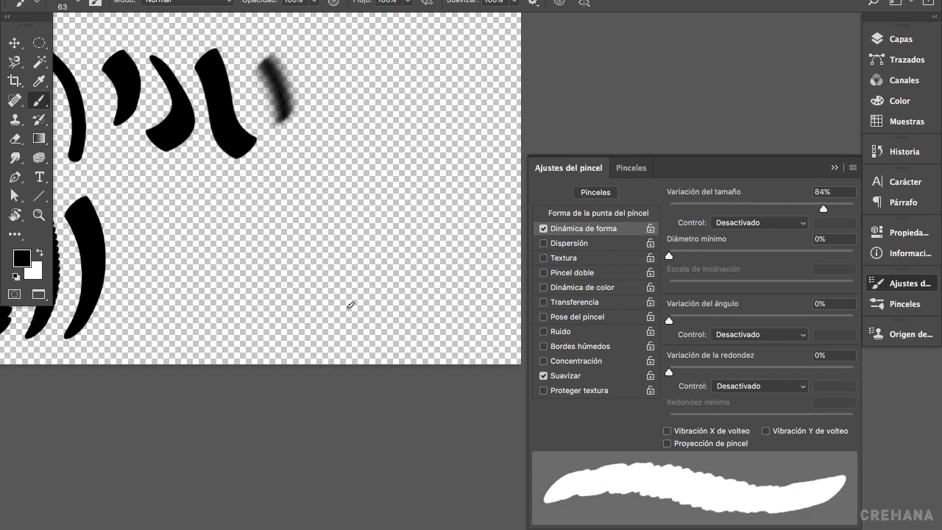
left_click(593, 215)
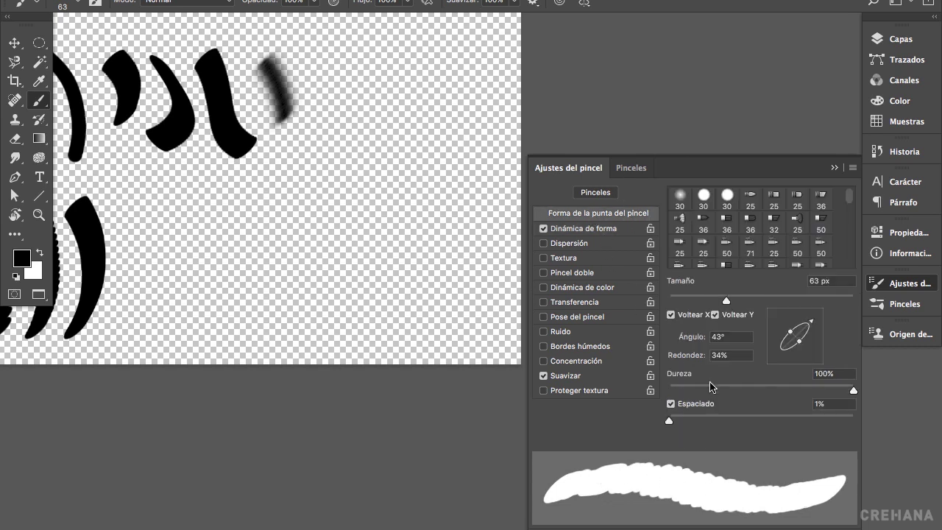
left_click_drag(696, 421, 812, 422)
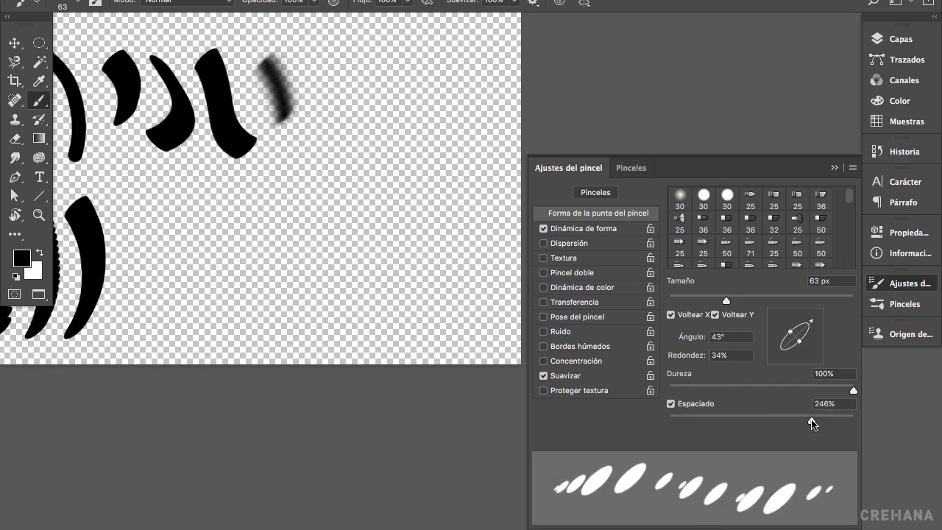
- Set the size variation to 75% with a 0% minimum diameter, and paint a short column of ovals of varying size
left_click(593, 230)
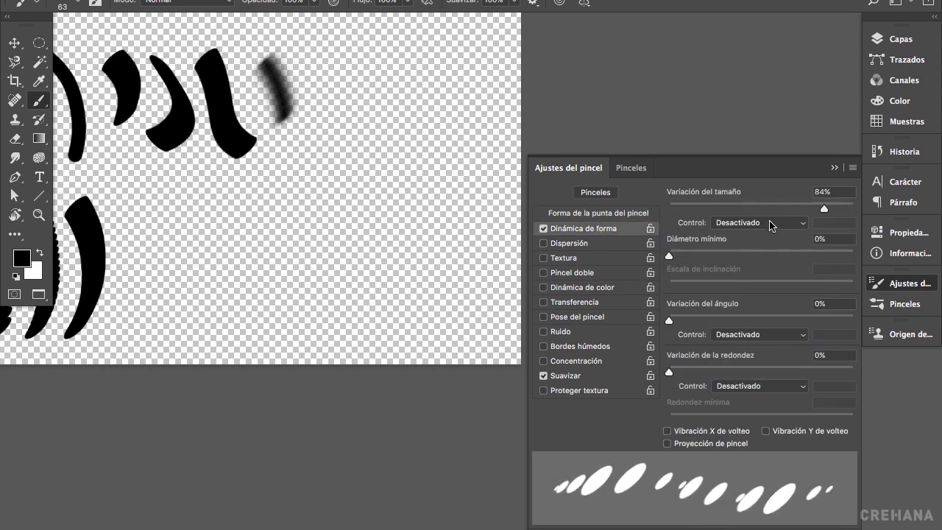
mouse_move(785, 209)
left_mouse_down()
mouse_move(646, 212)
mouse_move(809, 210)
left_mouse_up()
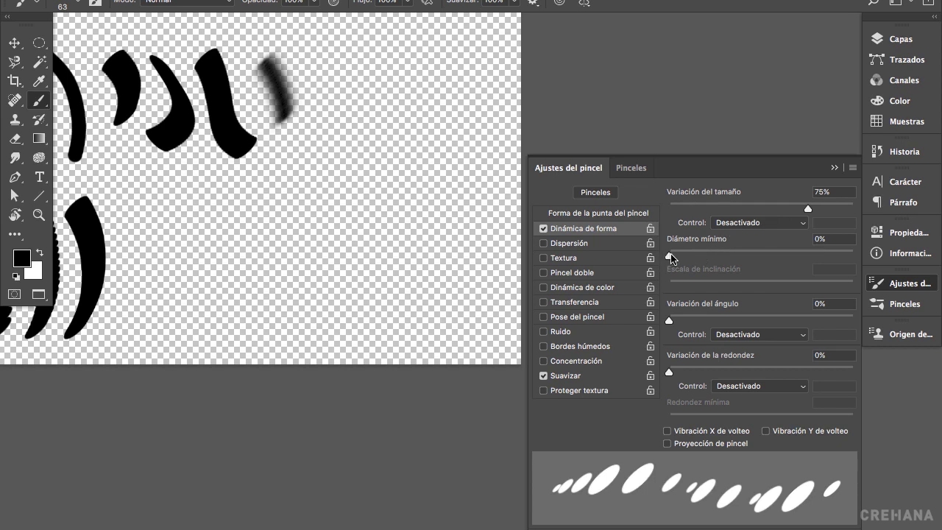
mouse_move(671, 257)
left_mouse_down()
mouse_move(855, 259)
mouse_move(663, 254)
left_mouse_up()
left_click_drag(133, 260, 121, 306)
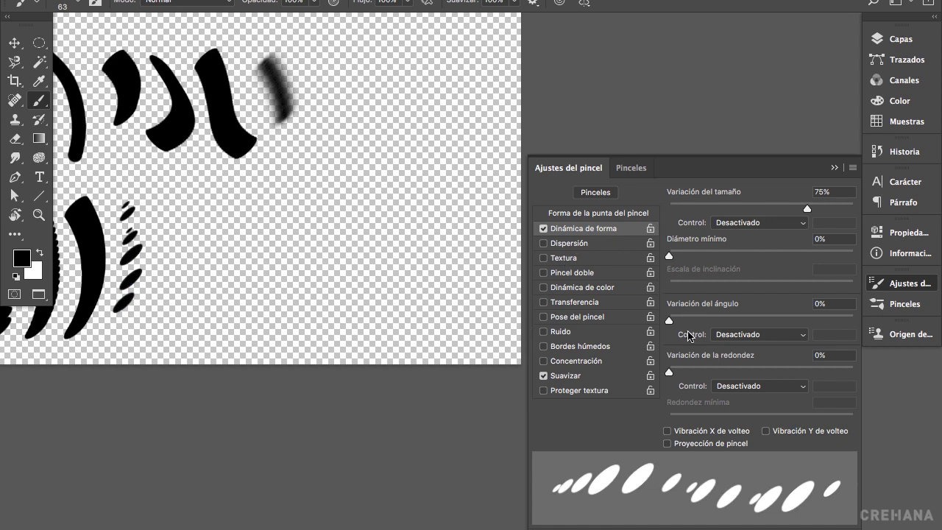
- Set the angle variation to 75% and the roundness variation to 53%, painting a sample trail of ovals after each change
left_click_drag(669, 321, 807, 319)
mouse_move(155, 199)
left_mouse_down()
mouse_move(171, 234)
mouse_move(169, 267)
mouse_move(140, 349)
left_mouse_up()
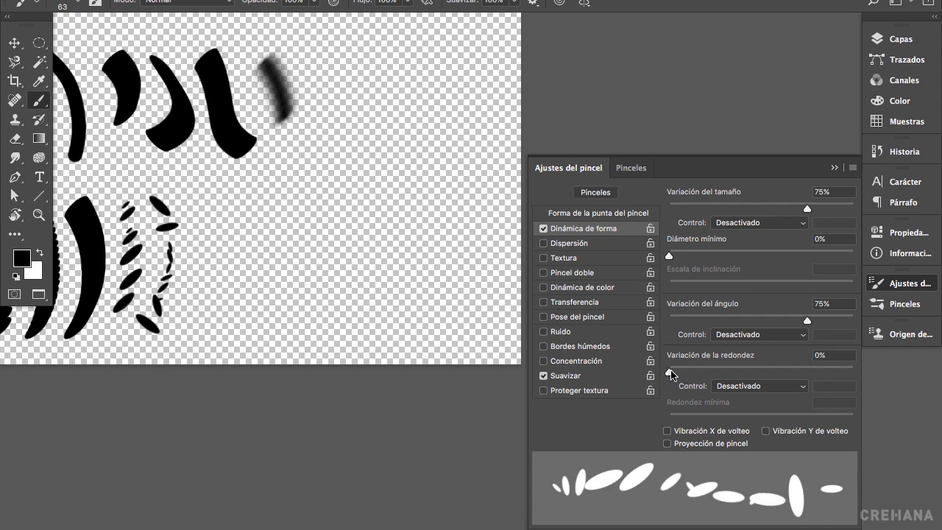
mouse_move(671, 374)
left_mouse_down()
mouse_move(871, 375)
mouse_move(674, 374)
mouse_move(767, 374)
left_mouse_up()
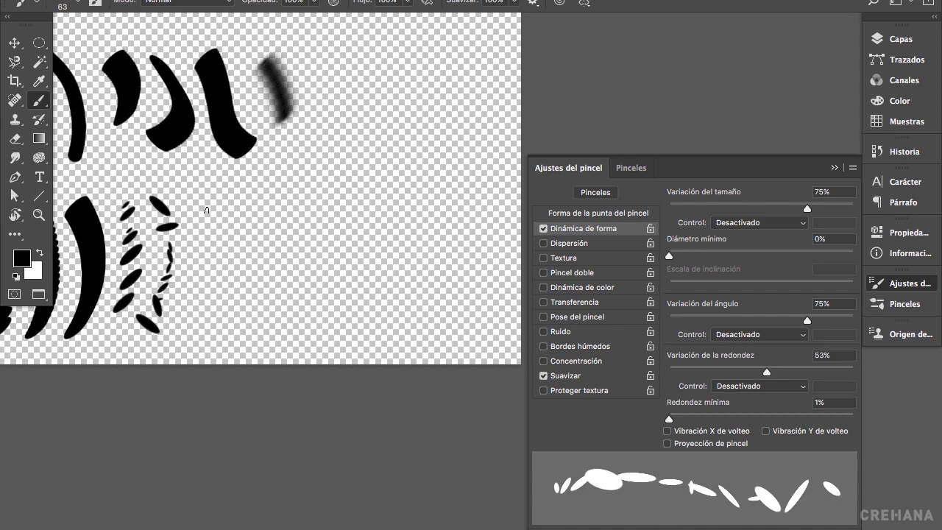
mouse_move(193, 196)
left_mouse_down()
mouse_move(231, 230)
mouse_move(234, 265)
mouse_move(180, 316)
mouse_move(235, 328)
left_mouse_up()
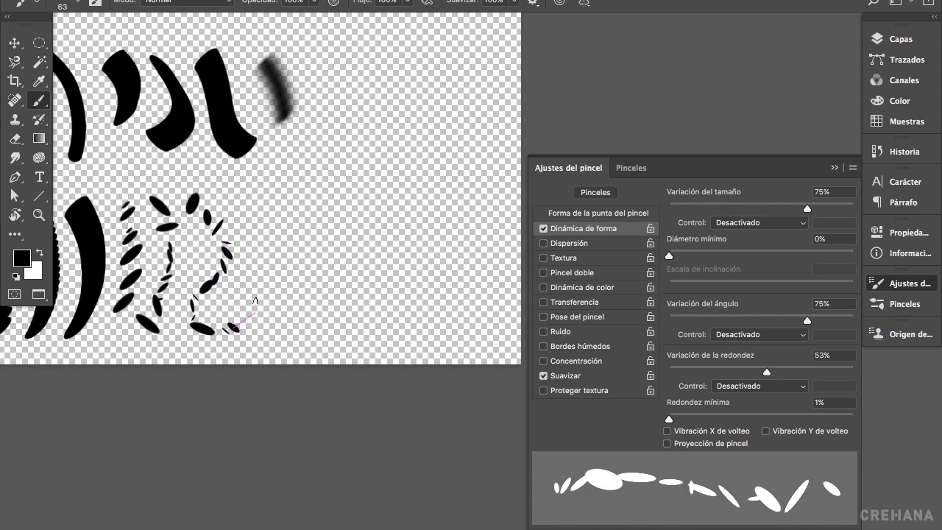
- Enable Dispersión with a value of 139% and paint a vertical column of scattered ovals beside the earlier samples
left_click(611, 249)
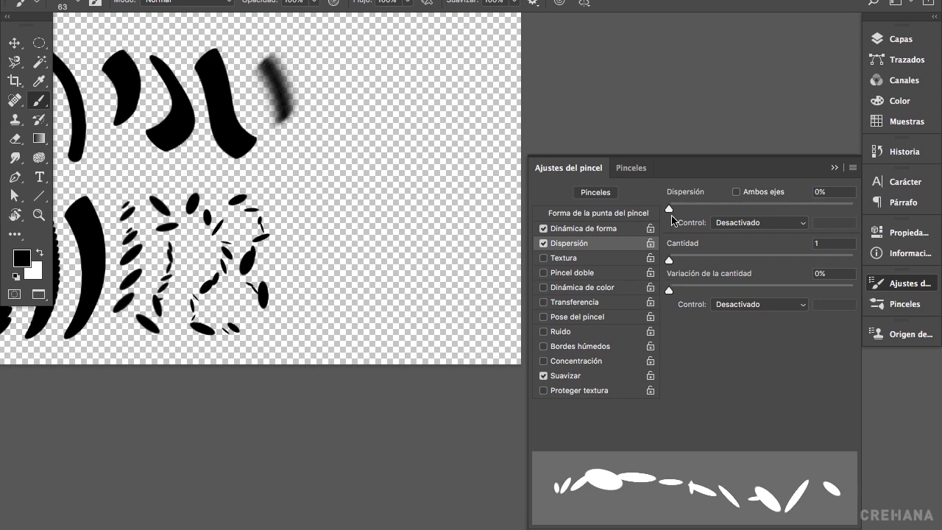
mouse_move(670, 211)
left_mouse_down()
mouse_move(708, 212)
mouse_move(673, 210)
mouse_move(696, 211)
left_mouse_up()
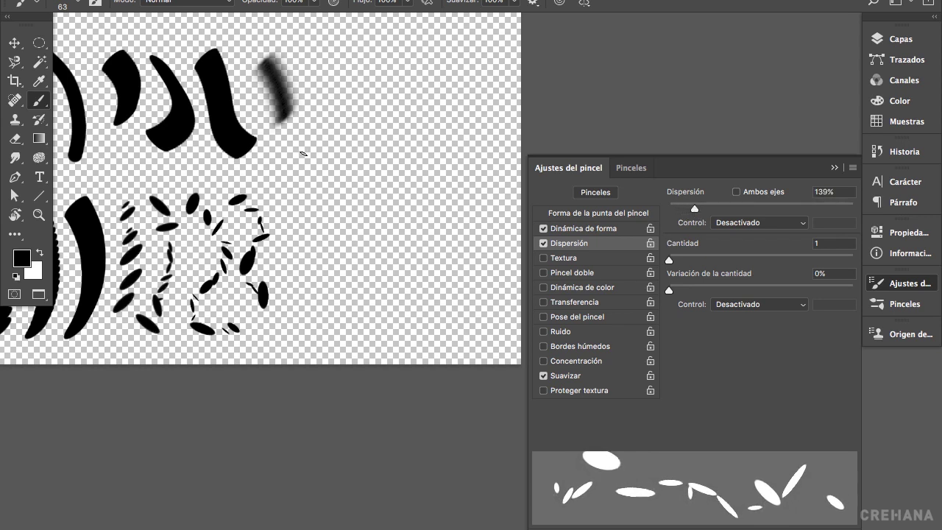
left_click_drag(304, 153, 313, 380)
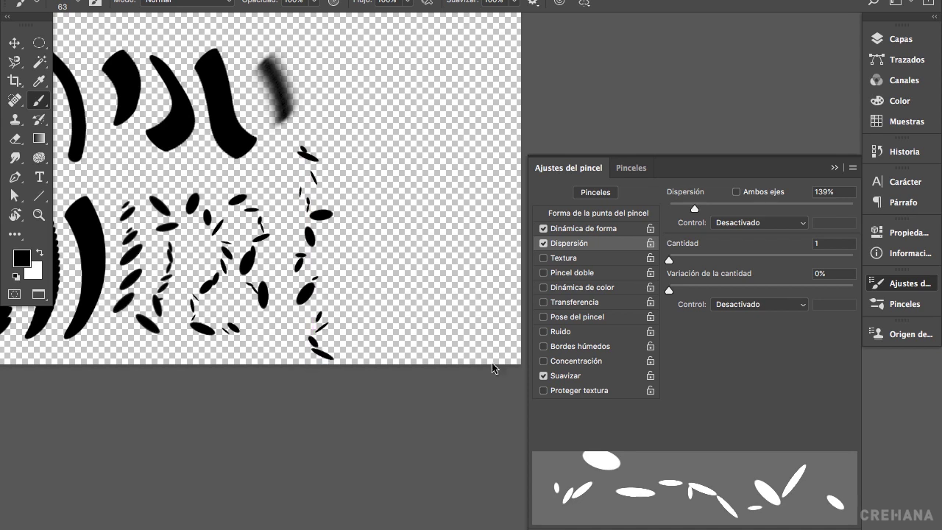
- Scatter the brush on both axes at 327% and paint a widely dispersed curved sample in the empty area of the canvas
left_click(738, 192)
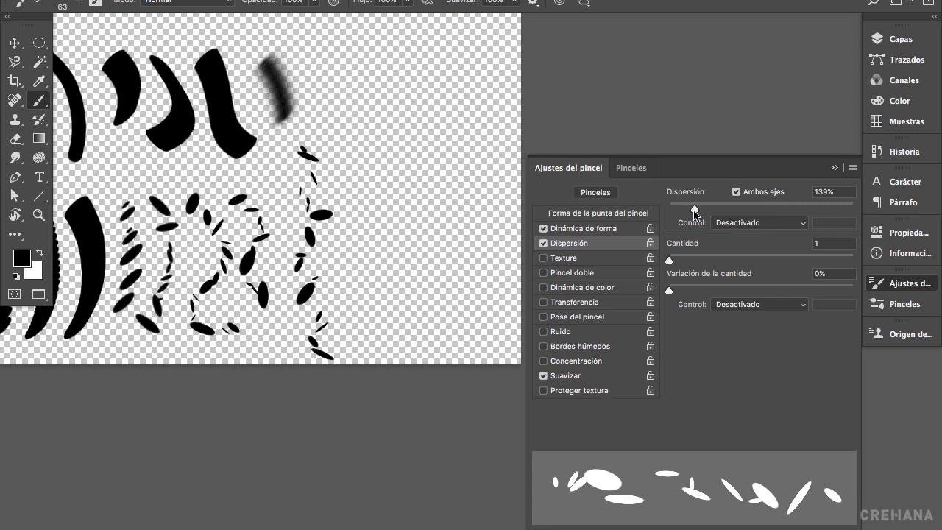
mouse_move(694, 211)
left_mouse_down()
mouse_move(734, 210)
mouse_move(654, 223)
mouse_move(730, 216)
left_mouse_up()
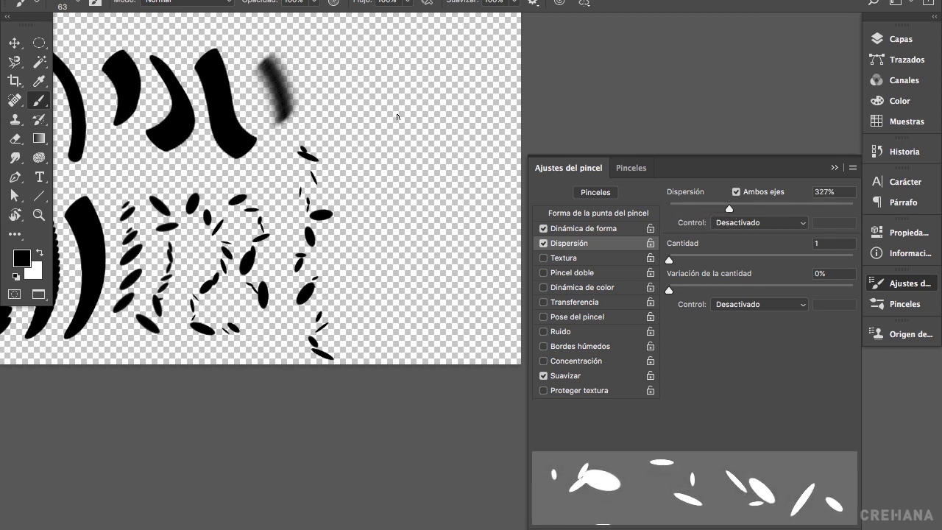
left_click_drag(396, 116, 427, 116)
mouse_move(399, 81)
left_mouse_down()
mouse_move(416, 241)
mouse_move(434, 293)
mouse_move(452, 312)
mouse_move(471, 312)
mouse_move(492, 196)
mouse_move(486, 137)
mouse_move(456, 65)
mouse_move(462, 34)
left_mouse_up()
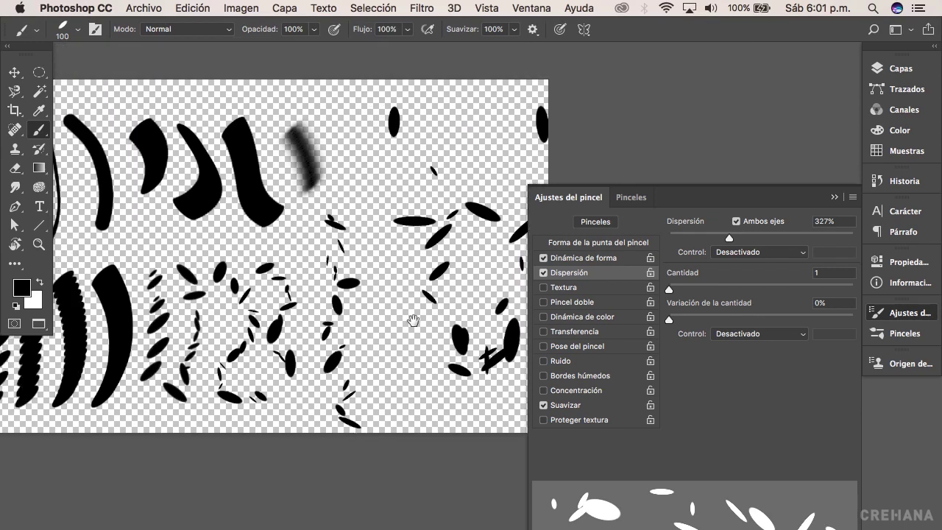
- Select the whole canvas, delete all the painted samples, and deselect
left_click_drag(501, 332, 385, 268)
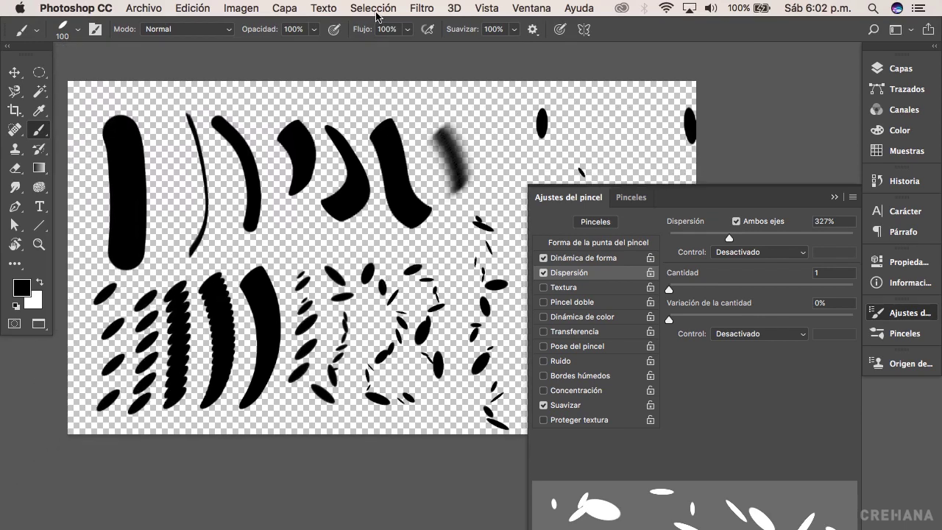
left_click(376, 9)
left_click(377, 40)
key("Delete")
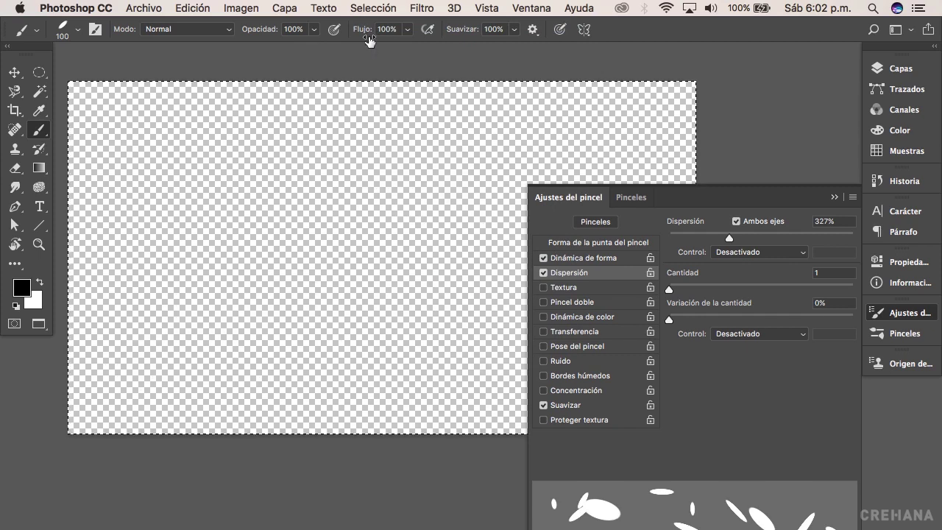
left_click(372, 9)
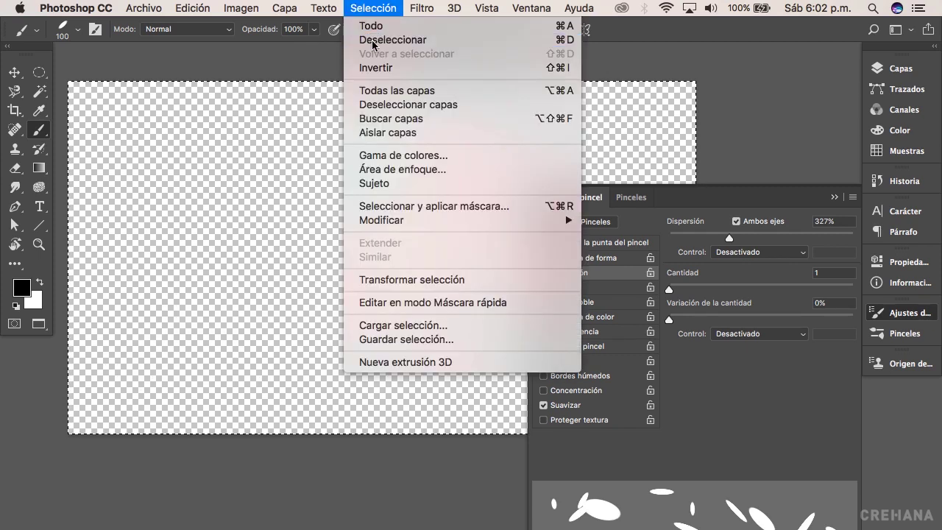
left_click(372, 40)
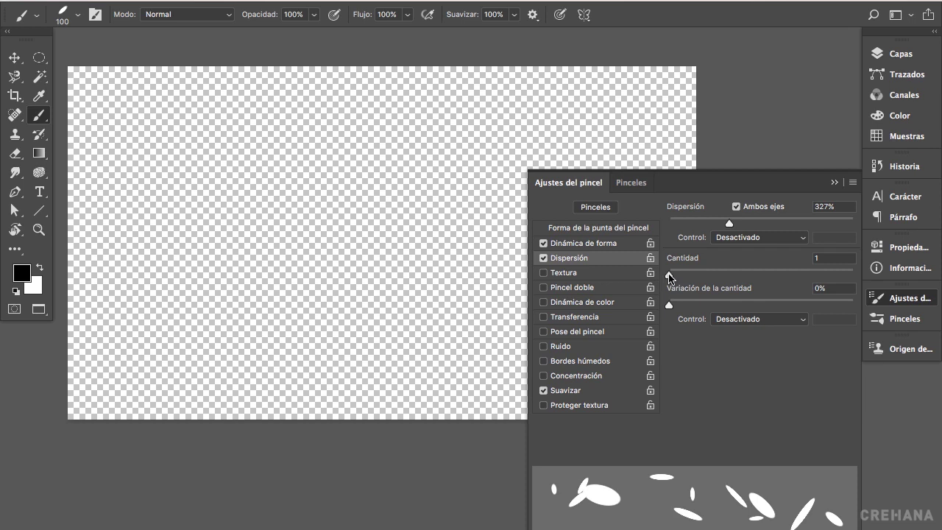
- Paint one vertical stroke with the scatter count at 4 and a second one beside it with the count at 1
left_click_drag(670, 279, 707, 279)
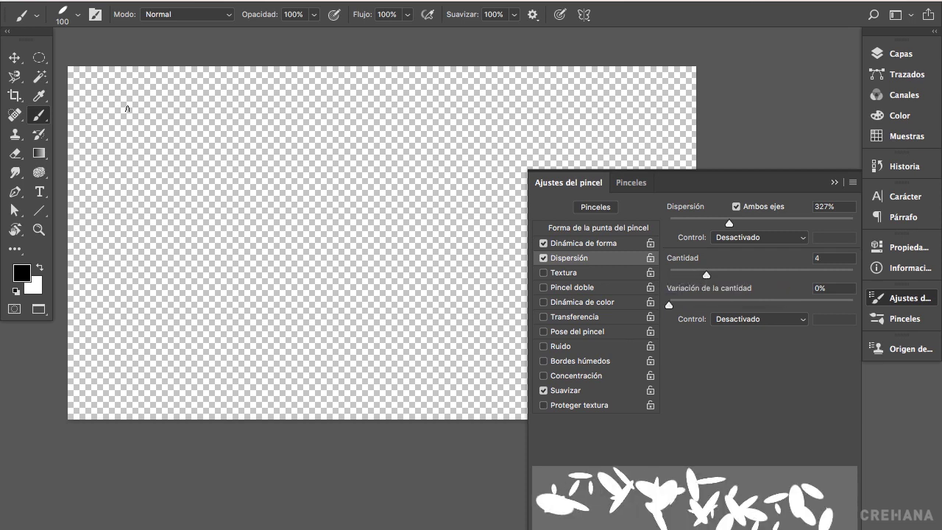
mouse_move(106, 108)
left_mouse_down()
mouse_move(123, 256)
mouse_move(125, 416)
left_mouse_up()
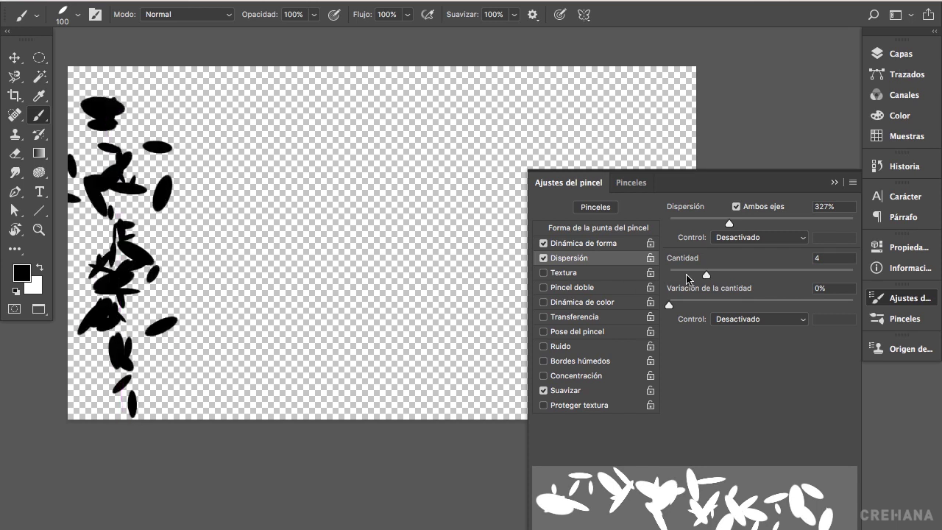
left_click_drag(687, 278, 668, 276)
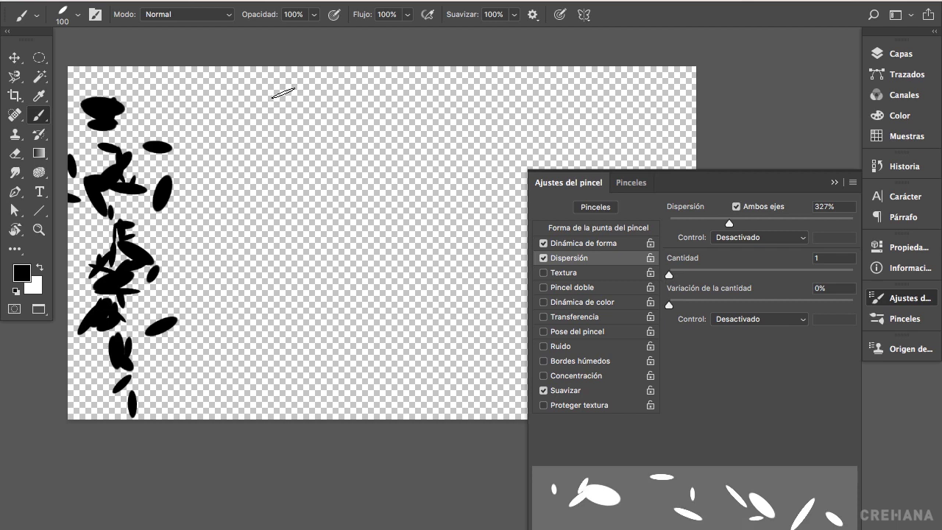
left_click_drag(280, 110, 281, 402)
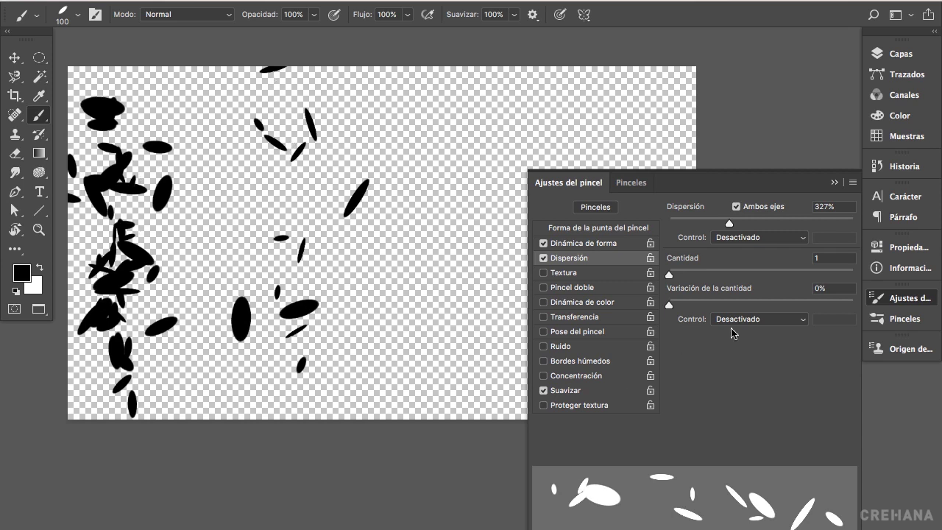
- Set the count variation to 46% and the scatter count to 3, and paint long scattered strokes across the empty canvas area
left_click_drag(669, 306, 754, 307)
left_click_drag(672, 274, 692, 276)
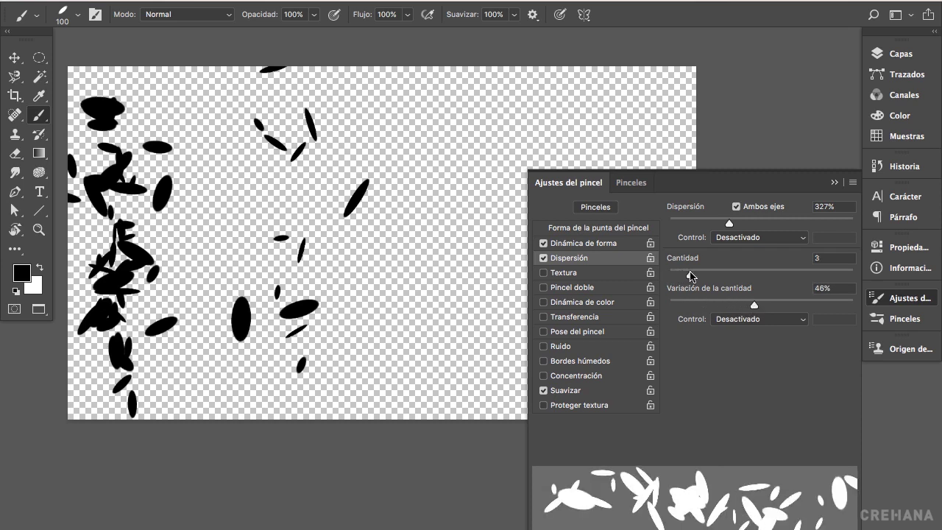
mouse_move(461, 263)
left_mouse_down()
mouse_move(328, 248)
mouse_move(284, 265)
left_mouse_up()
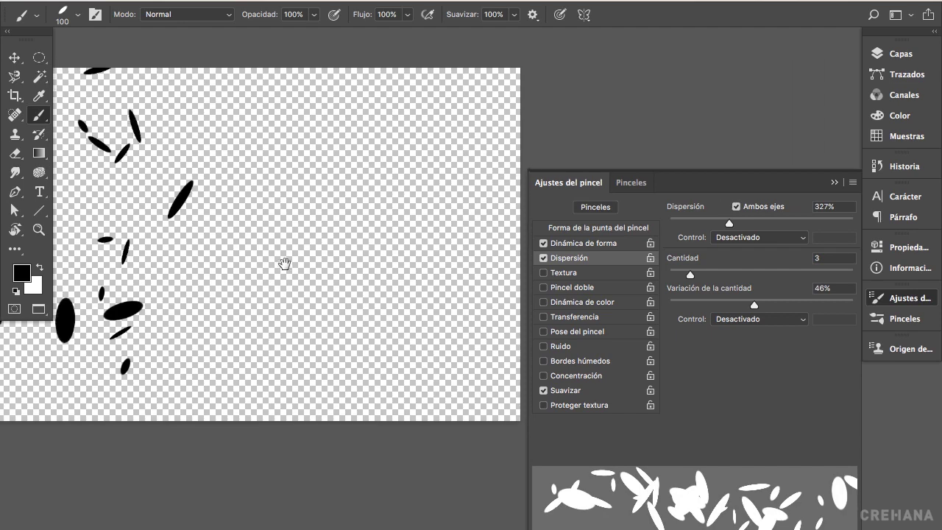
mouse_move(270, 94)
left_mouse_down()
mouse_move(284, 266)
mouse_move(302, 213)
mouse_move(309, 240)
left_mouse_up()
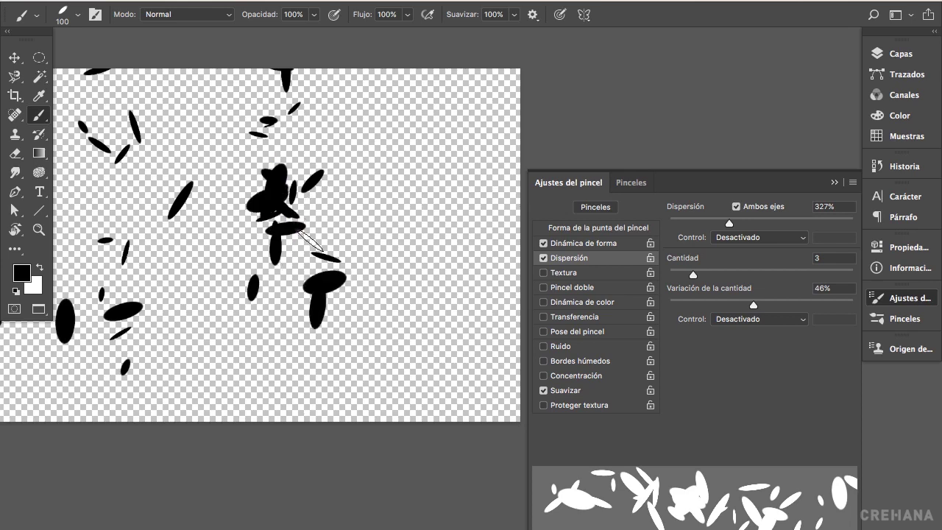
mouse_move(439, 127)
left_mouse_down()
mouse_move(438, 231)
mouse_move(466, 275)
mouse_move(467, 254)
mouse_move(448, 310)
mouse_move(405, 354)
mouse_move(354, 373)
mouse_move(289, 374)
mouse_move(226, 359)
mouse_move(231, 291)
mouse_move(205, 258)
mouse_move(230, 219)
mouse_move(388, 131)
left_mouse_up()
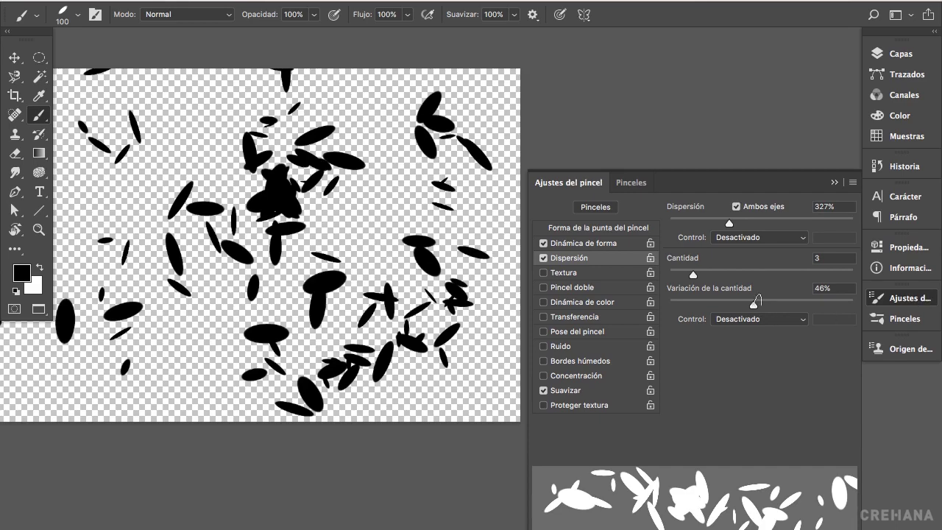
- Hide the brush settings and examine the scattered strokes across the whole canvas
key("F5")
key("super+plus")
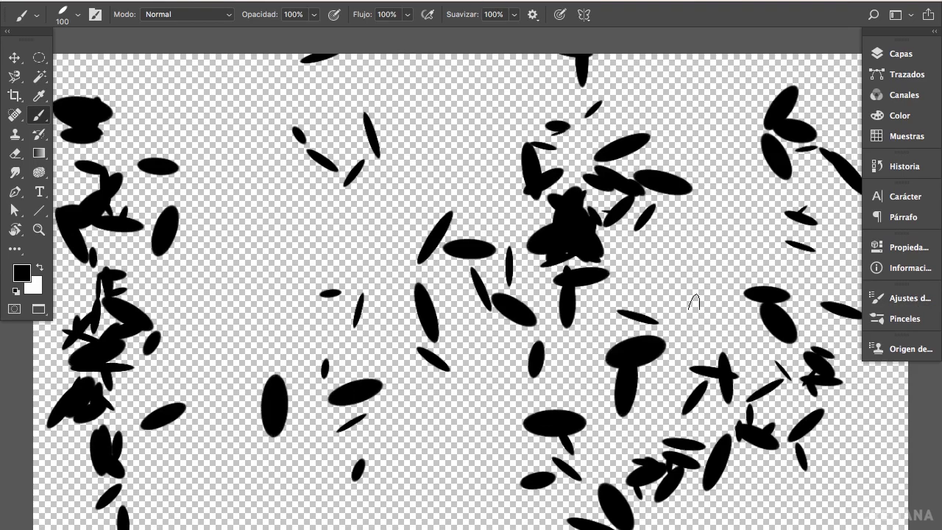
key("super+minus")
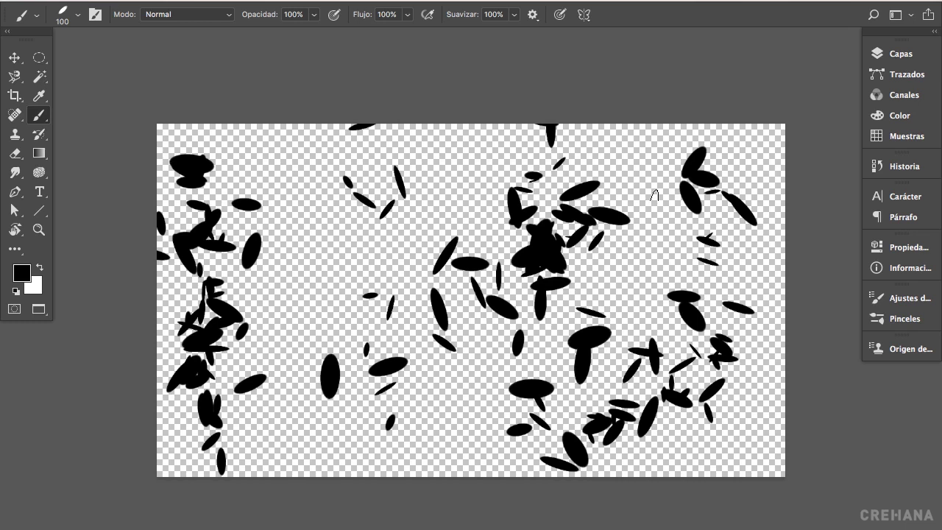
left_click_drag(650, 231, 627, 204)
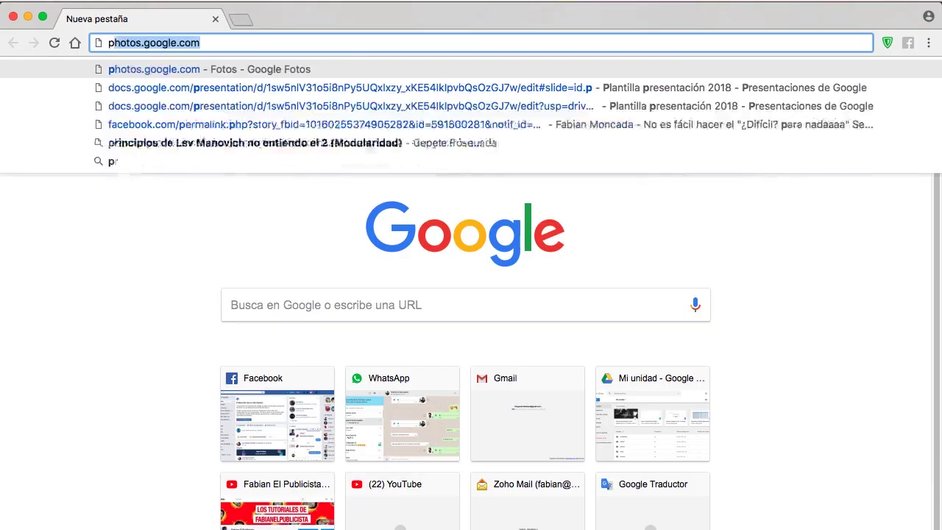
- Switch to the web browser, search Google for "pinceles para photoshop", and look through the results
type("inceles")
key("Down")
key("Down")
key("Return")
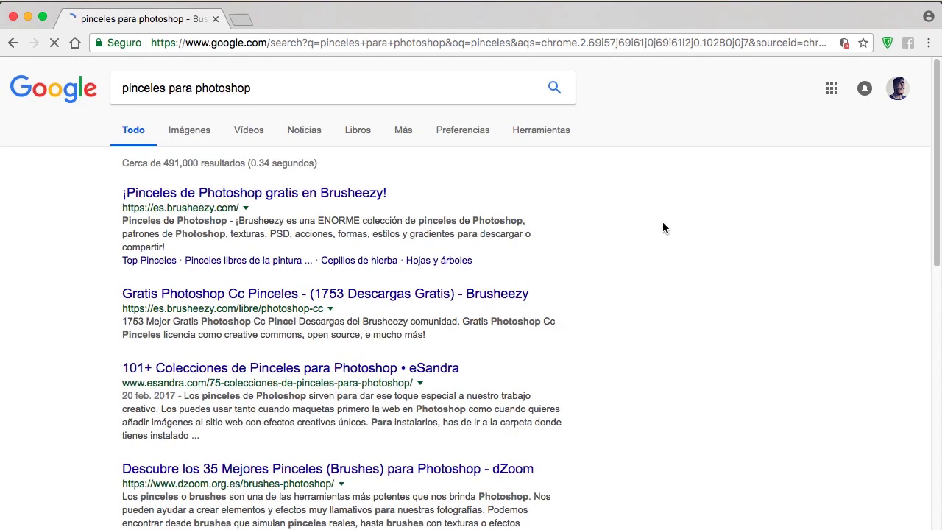
scroll(98, 300, "down", 5)
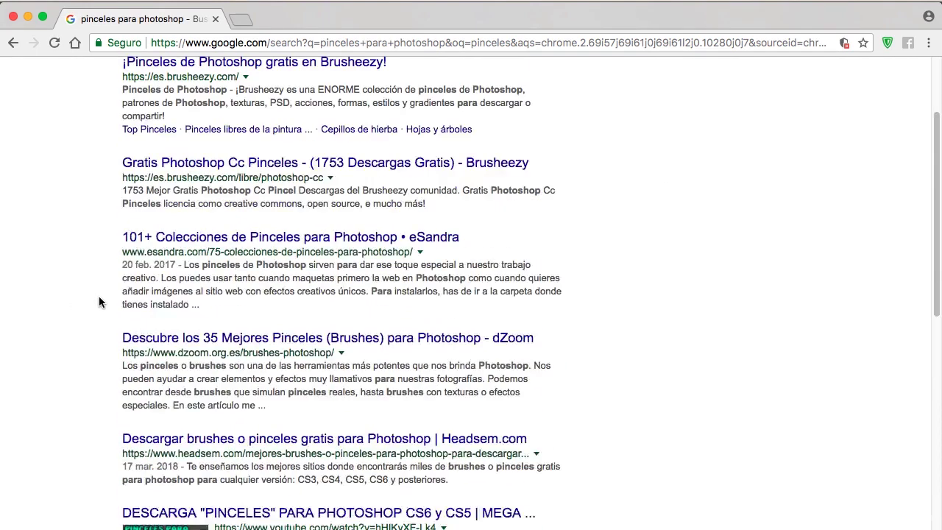
scroll(101, 302, "up", 5)
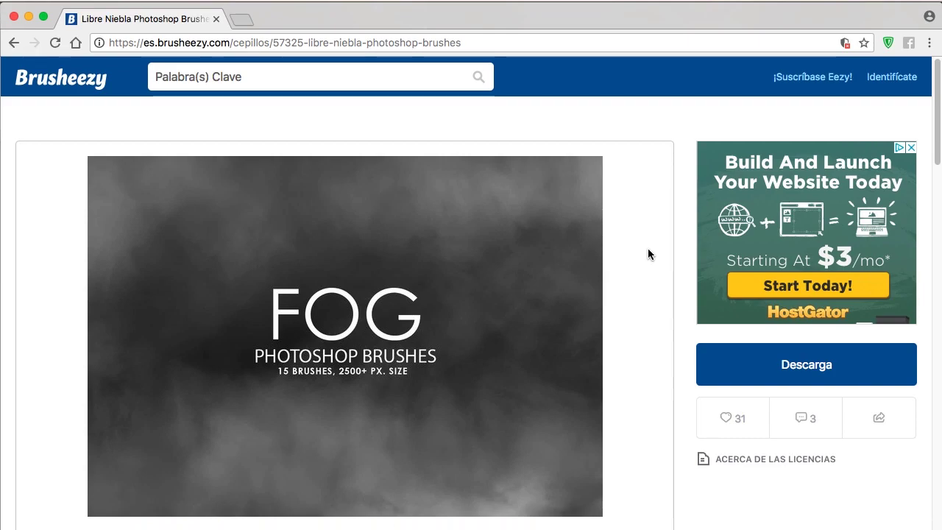
- Look through the Libre Niebla Photoshop Brushes page on Brusheezy, including its description and related fog and smoke brush sets
scroll(648, 254, "down", 6)
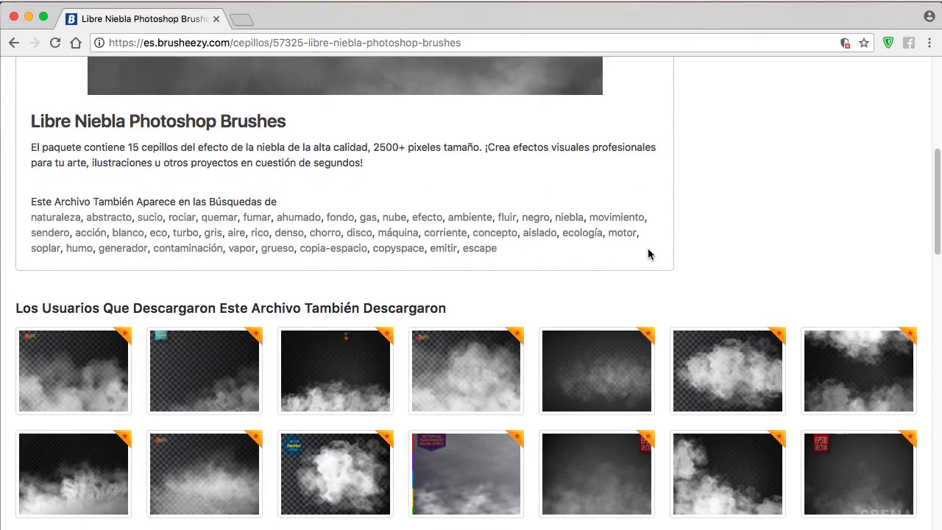
scroll(648, 254, "down", 10)
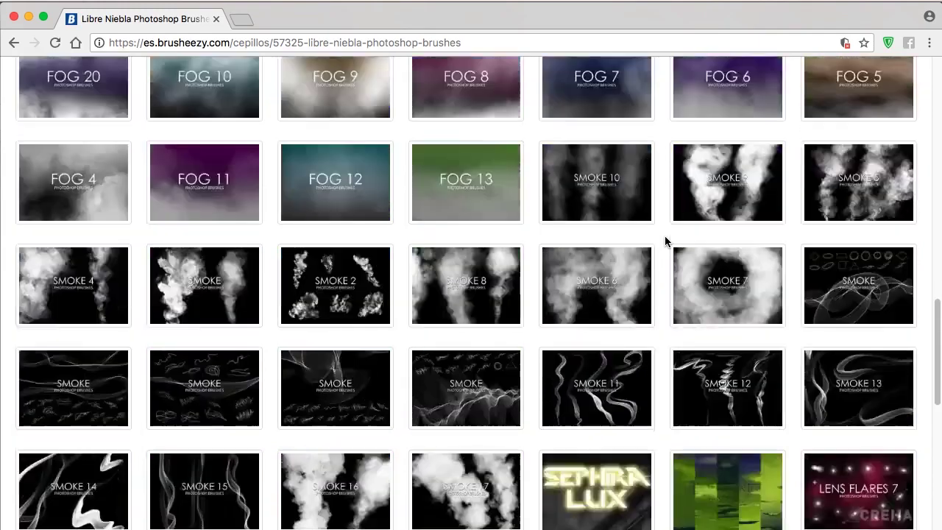
scroll(665, 242, "down", 5)
scroll(665, 242, "up", 20)
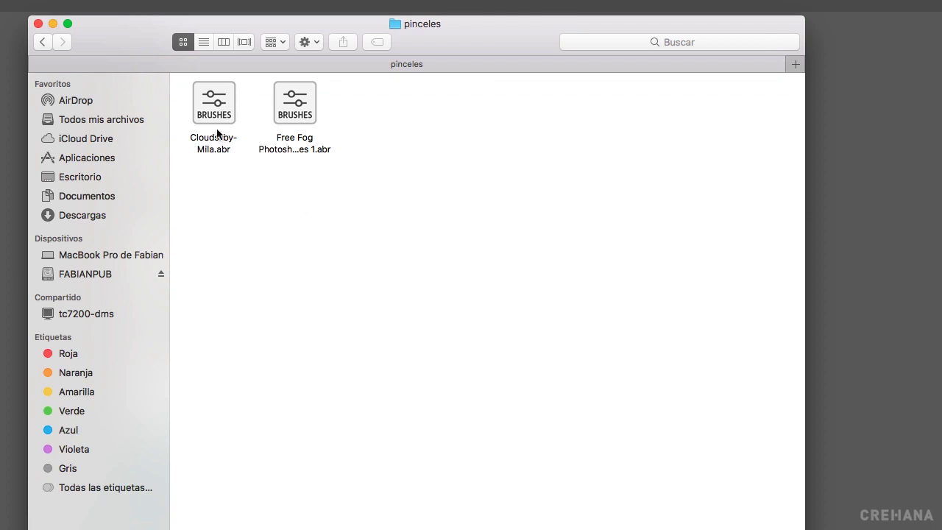
- Switch to Finder and select the Clouds-by-Mila.abr brush file in the pinceles folder
left_click(217, 120)
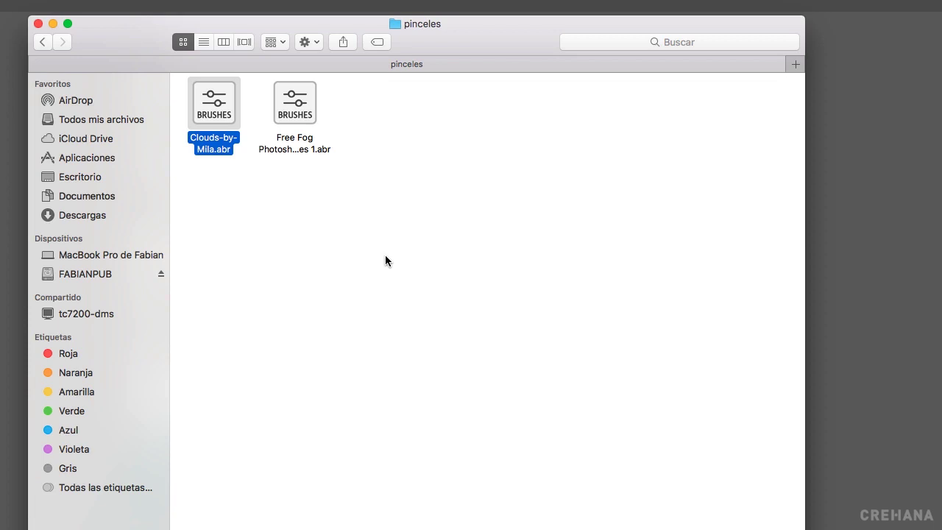
key("space")
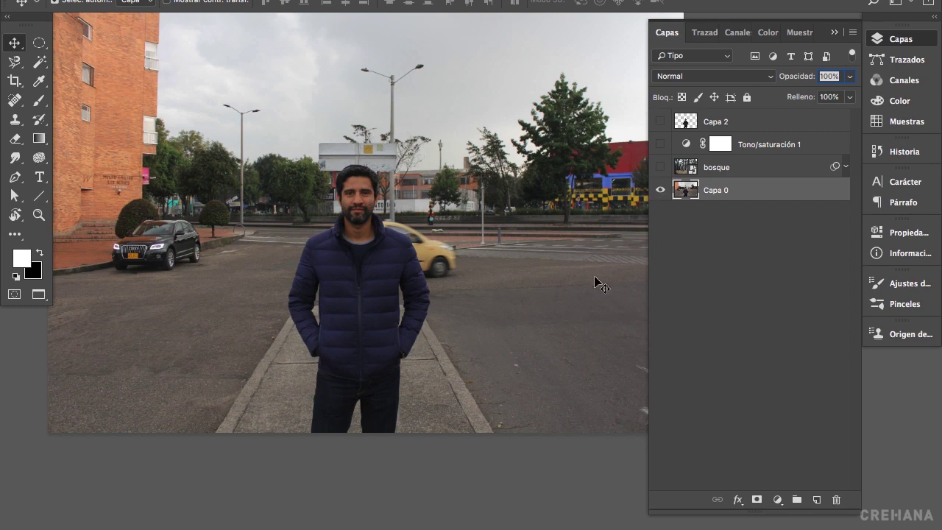
- Switch to the portrait composition, hide Capa 0, and show the layers Capa 2, bosque and Tono/saturación 1
left_click(661, 191, "alt")
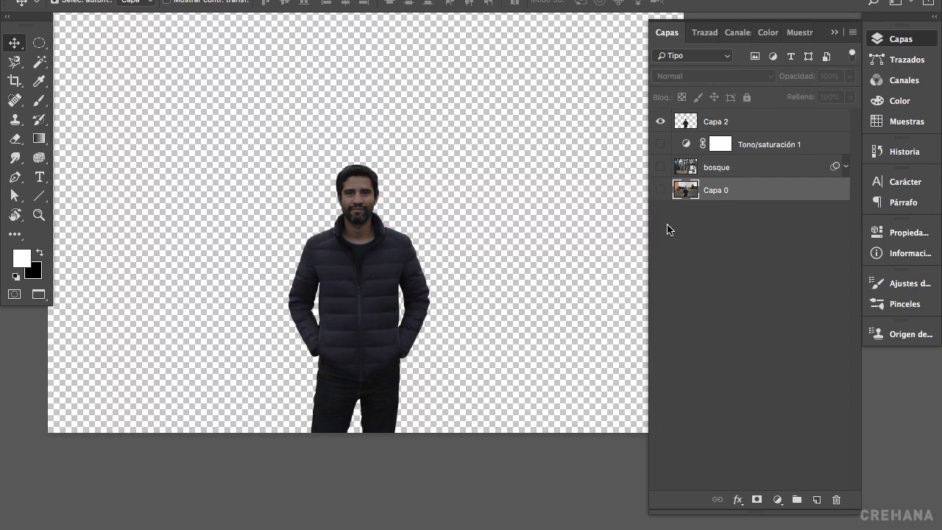
left_click_drag(660, 167, 661, 144)
left_click_drag(543, 223, 523, 259)
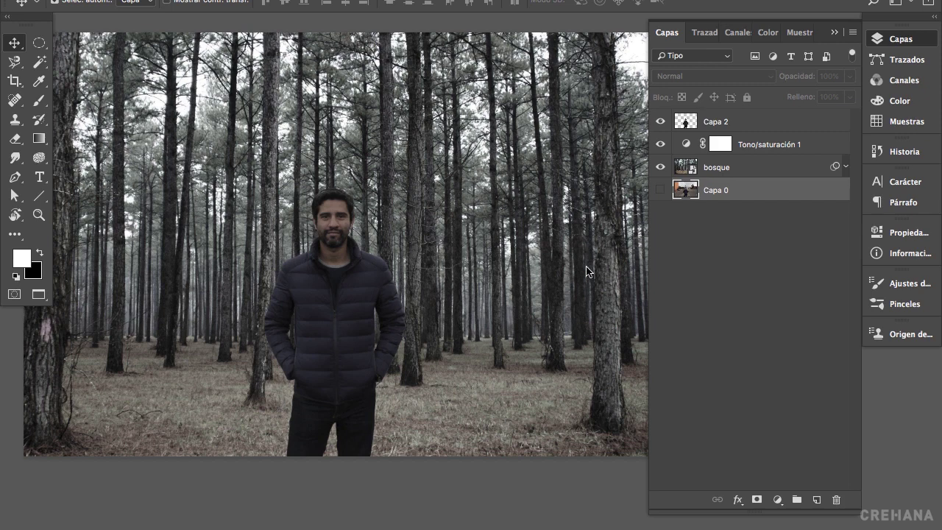
- Add a new empty layer above Capa 2
left_click(766, 122)
left_click(817, 501)
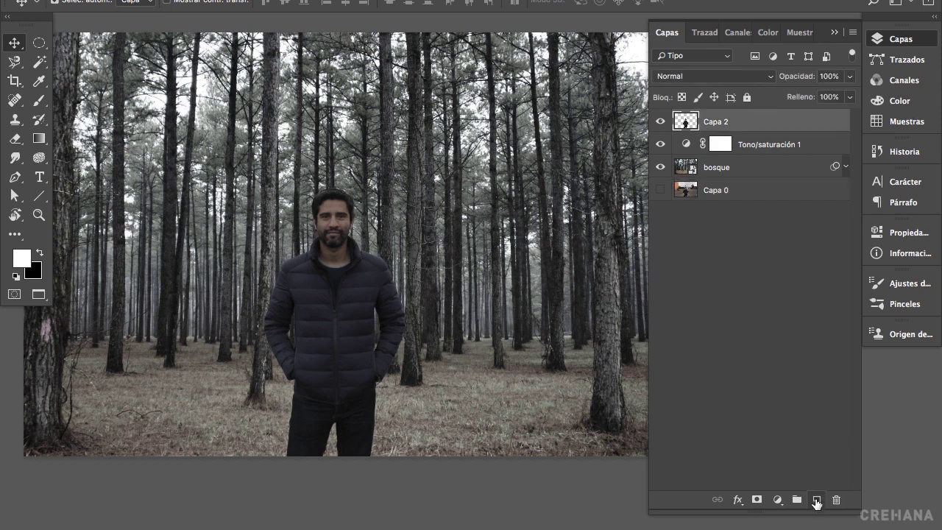
- Rename the new empty layer above Capa 2 as "niebla delante"
double_click(716, 121)
type("n")
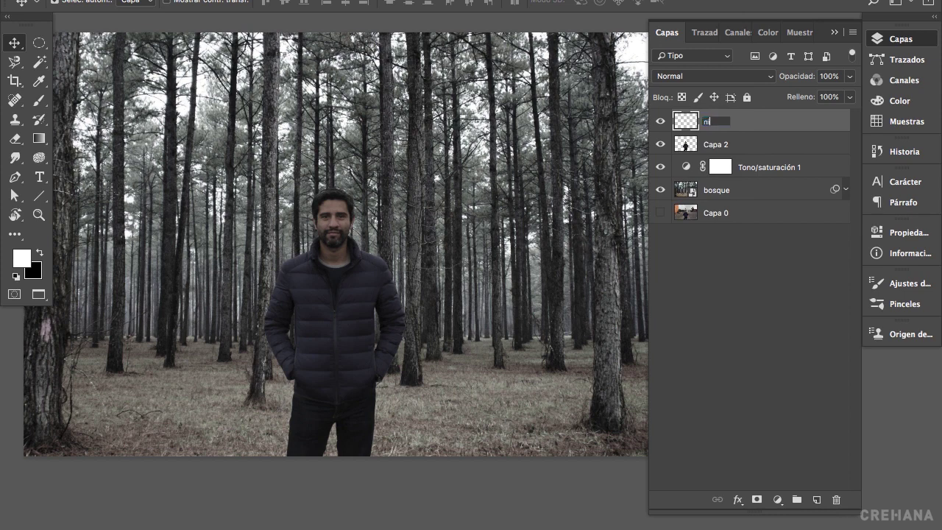
type("iebla delante")
- Add an empty layer directly above Tono/saturación 1 and name it "niebla detras"
left_click(764, 168)
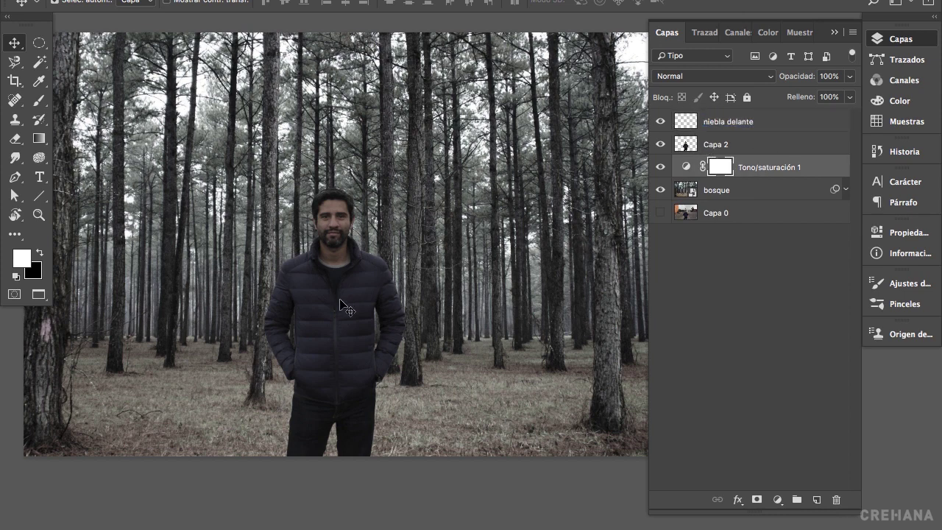
left_click(817, 500)
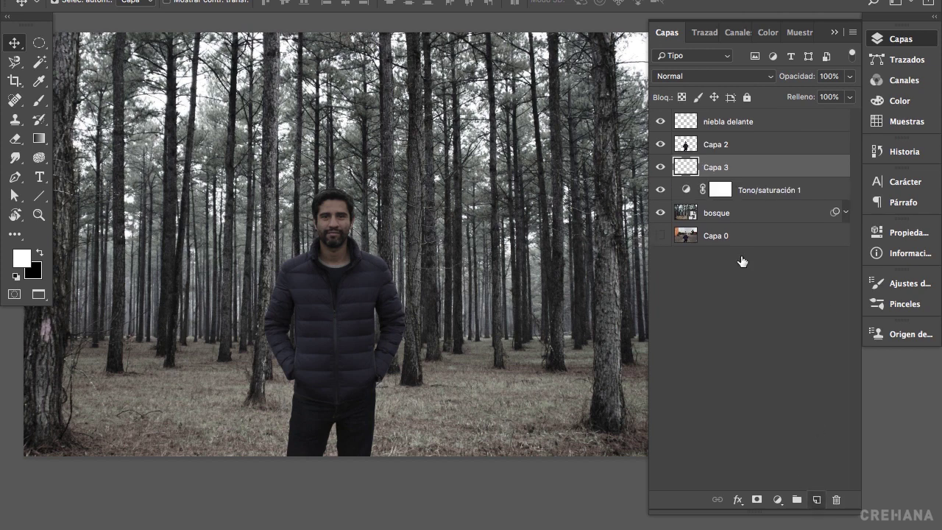
double_click(719, 167)
type("niebla detras")
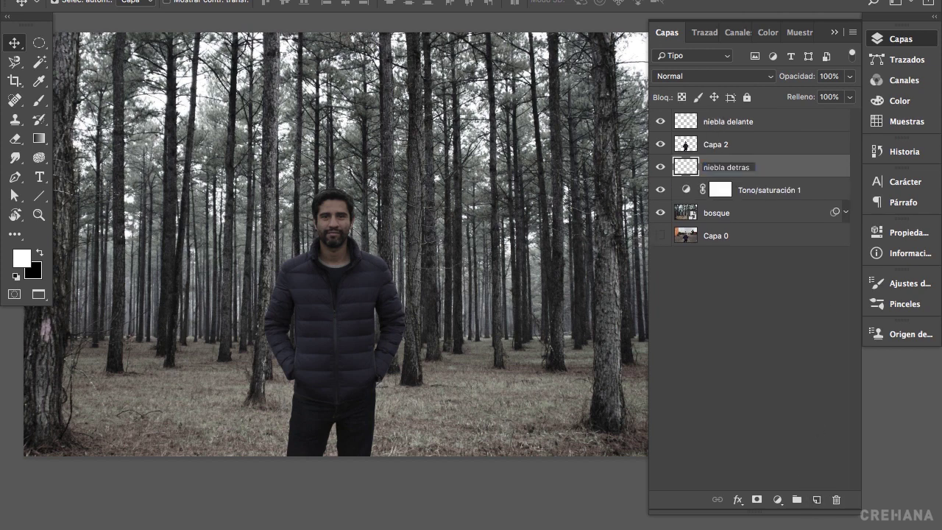
key("Return")
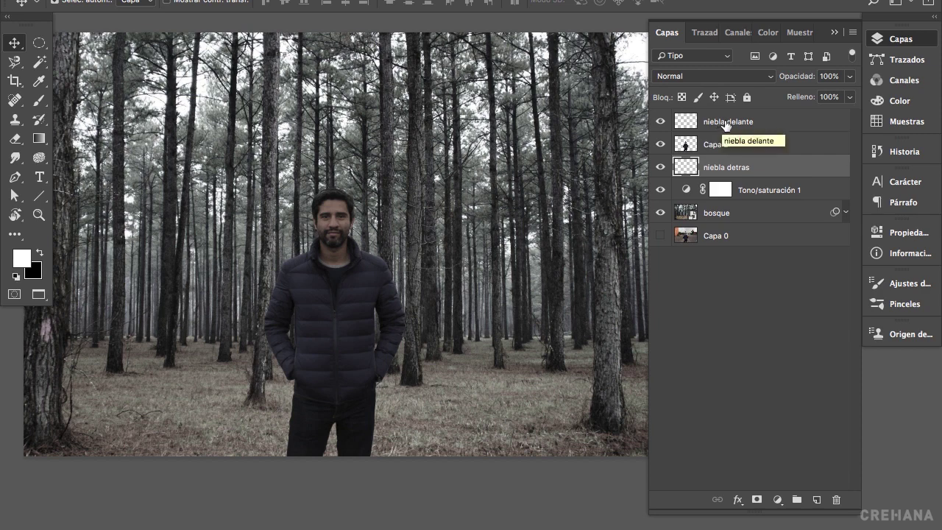
- Import the Free Fog Photoshop Brushes 1.abr file from the pinceles folder into the brush presets
left_click(906, 304)
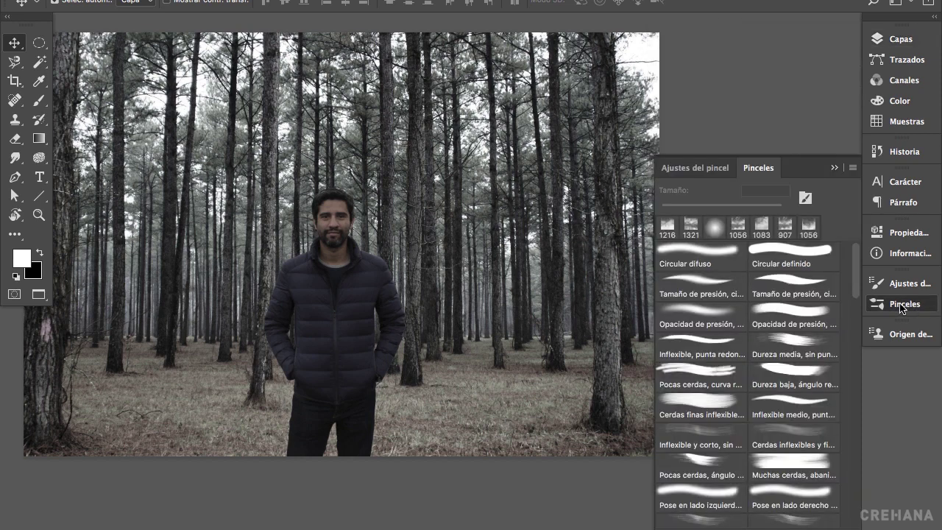
left_click(852, 169)
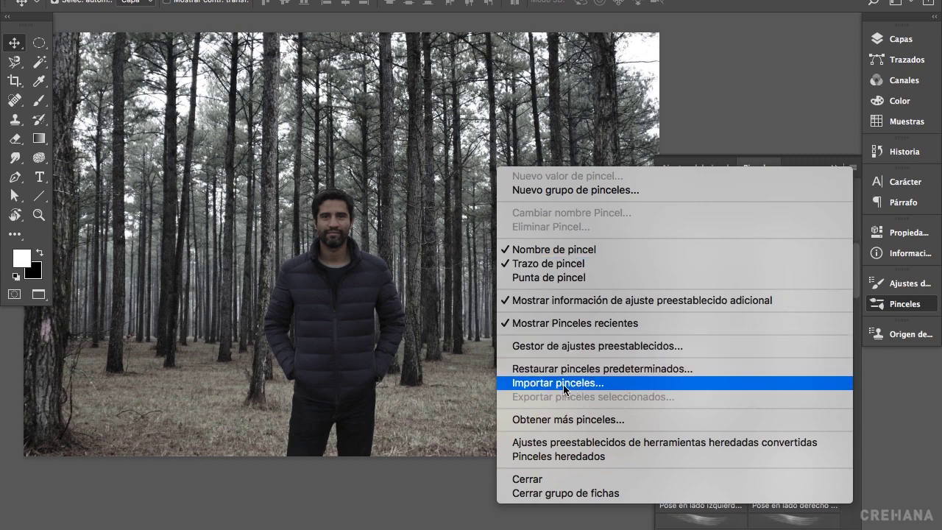
left_click(617, 383)
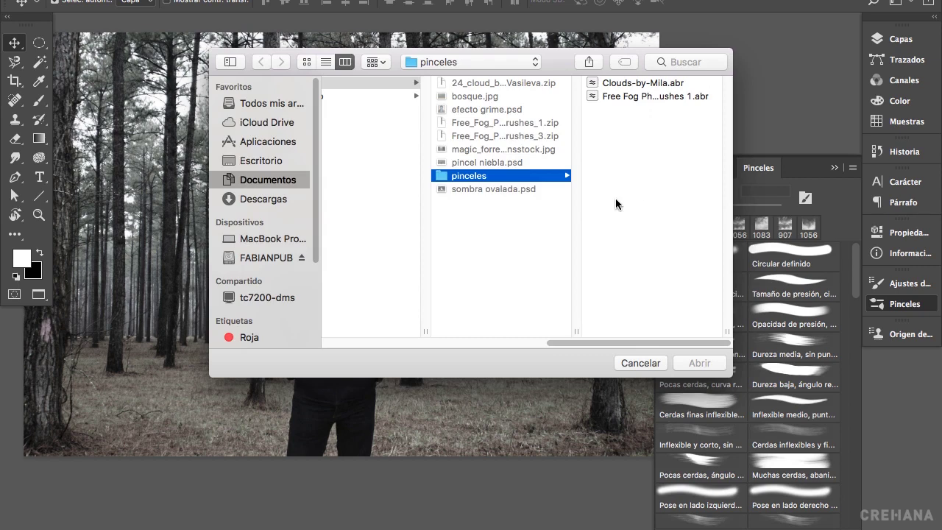
left_click(645, 98)
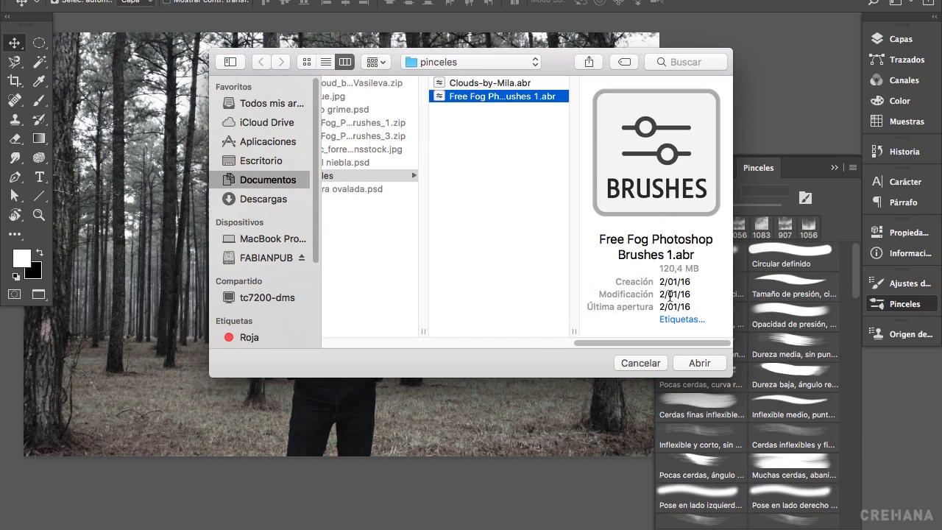
left_click(697, 363)
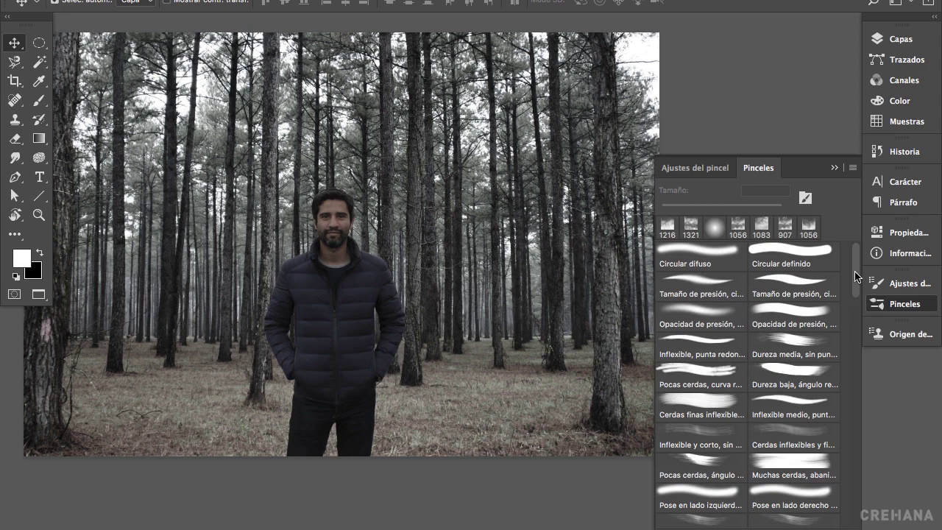
- Expand the Free Fog Photoshop Brushes 1 group at the end of the brush presets, with the Brush tool active
scroll(855, 295, "down", 3)
left_click_drag(856, 295, 862, 491)
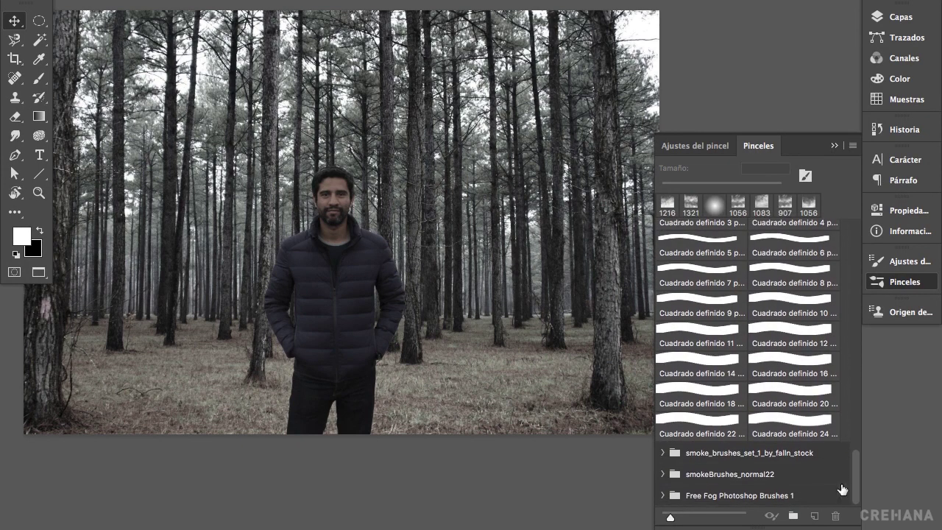
left_click(663, 498)
scroll(779, 453, "down", 5)
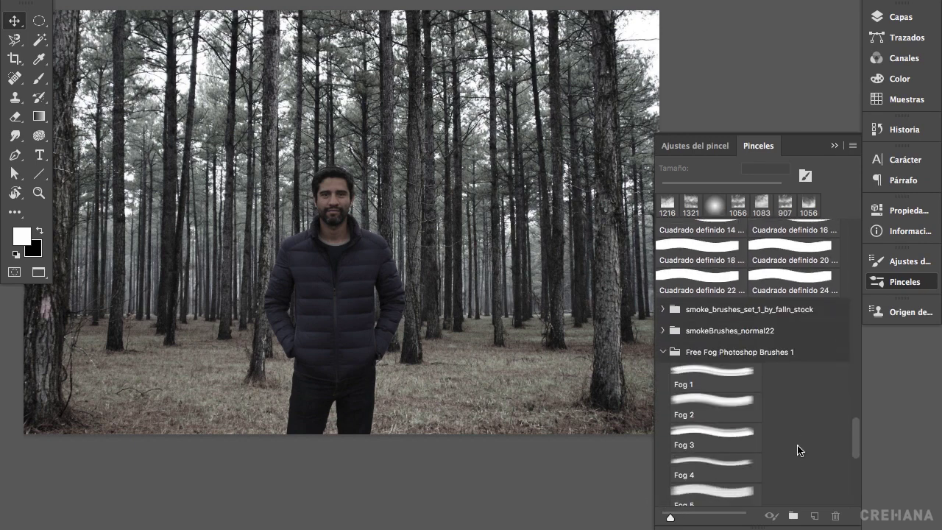
scroll(800, 450, "down", 1)
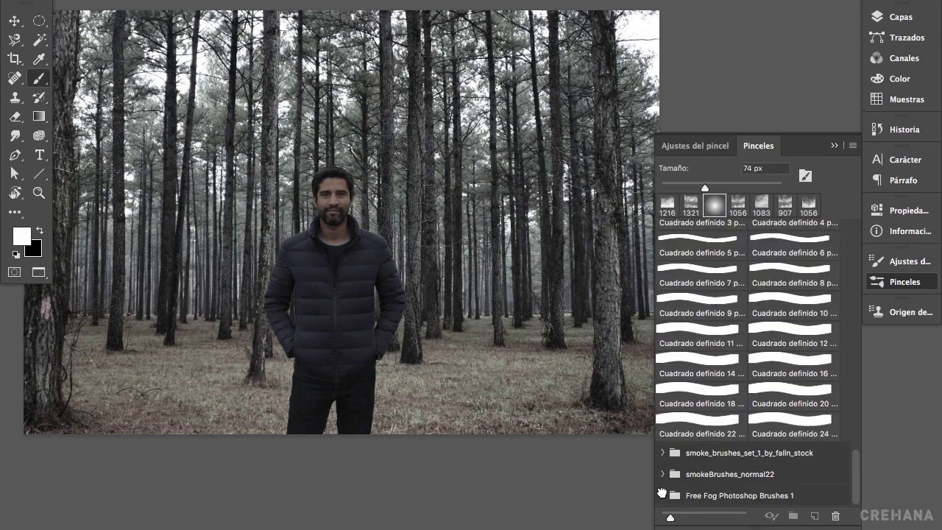
left_click(662, 494)
scroll(742, 484, "down", 5)
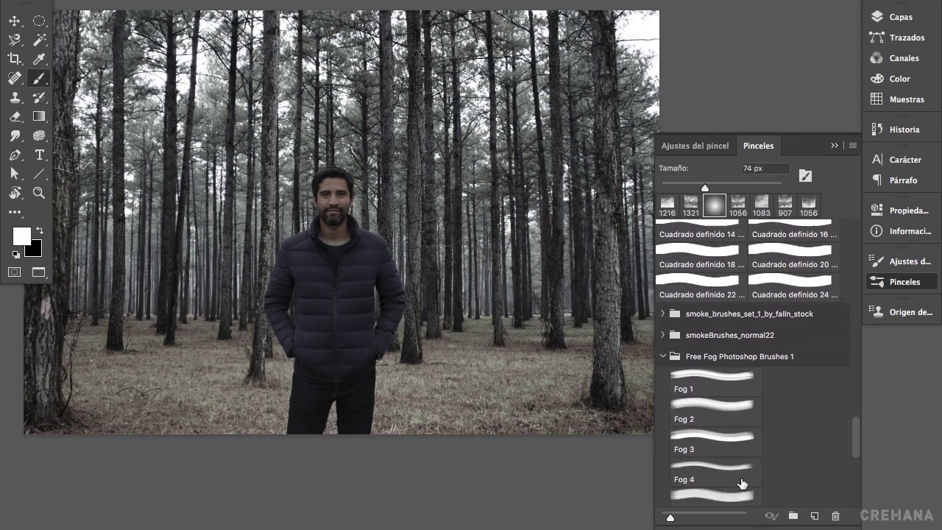
scroll(742, 483, "down", 4)
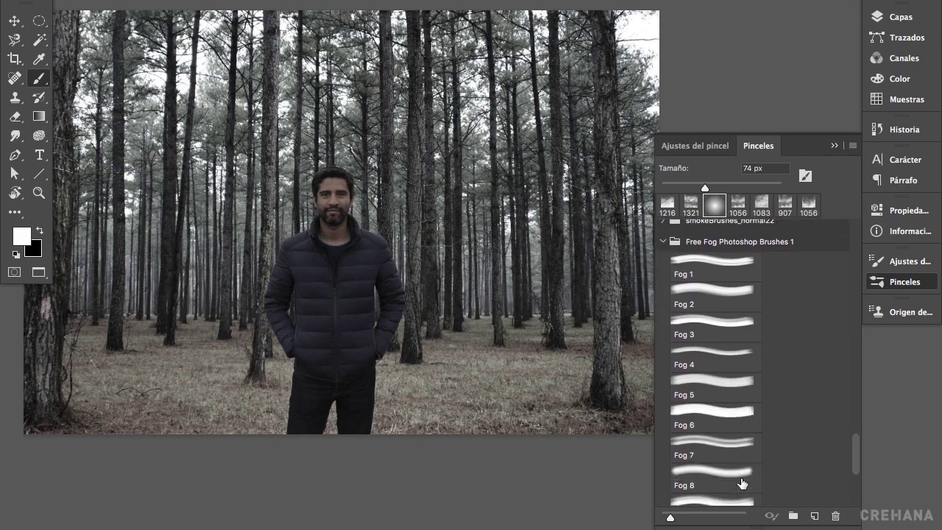
- Try the Fog 1 brush and change its tip size in the brush settings
left_click(714, 265)
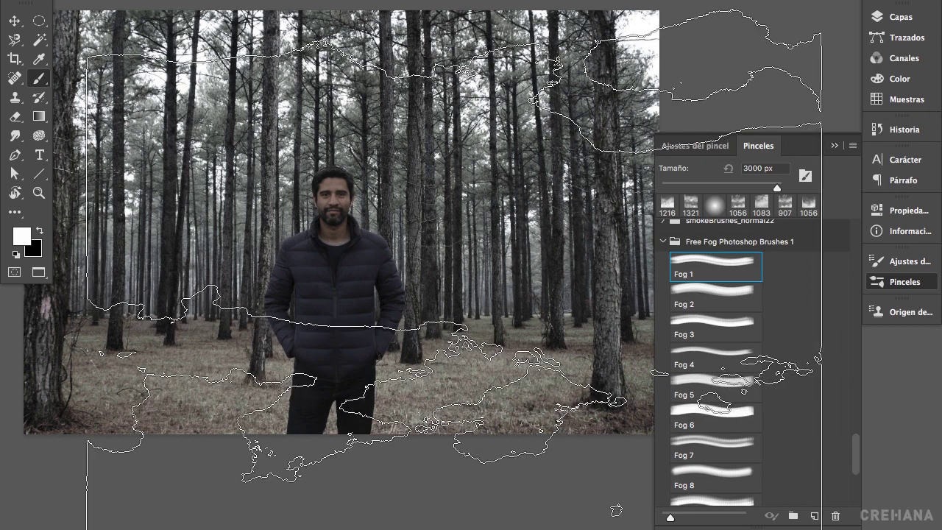
left_click(706, 150)
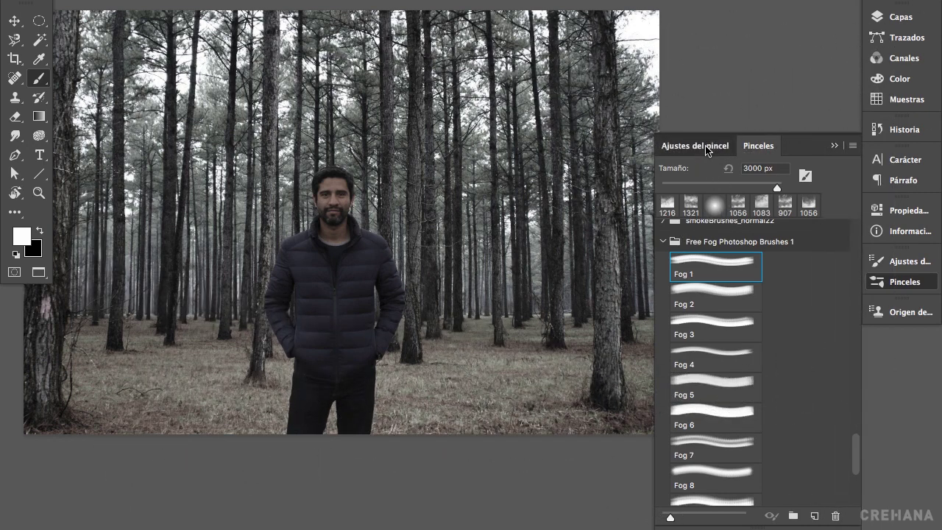
key("F5")
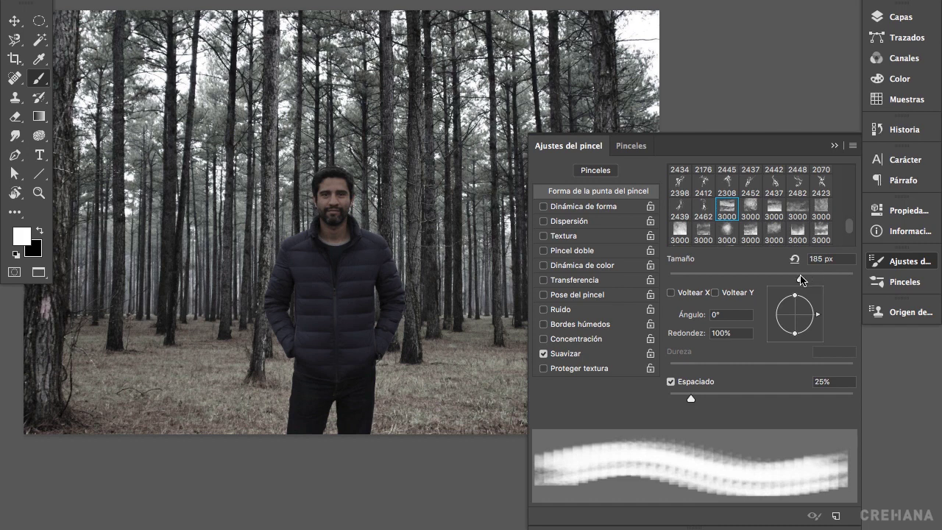
left_click_drag(818, 278, 840, 278)
left_click(625, 151)
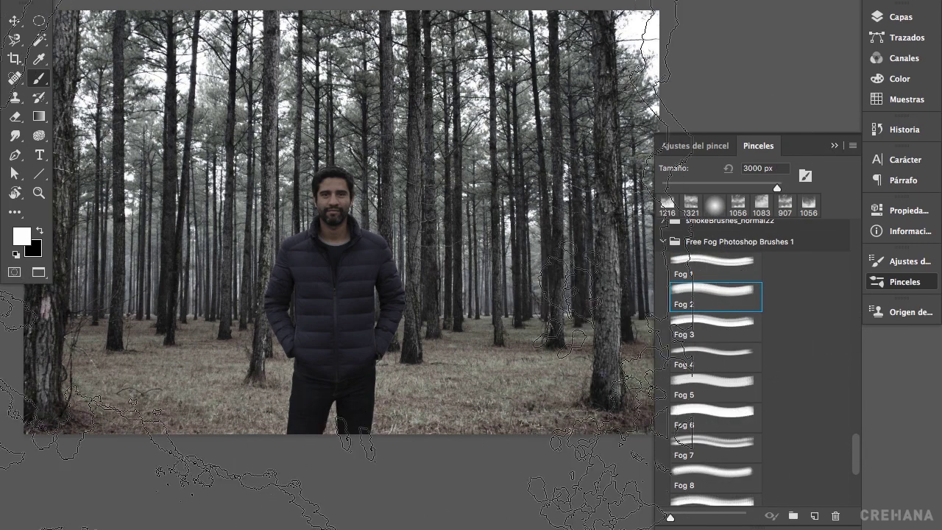
- Preview the Fog 2 brush at 1035 px and the Fog 3 brush at 1497 px over the portrait
left_click_drag(464, 206, 236, 206)
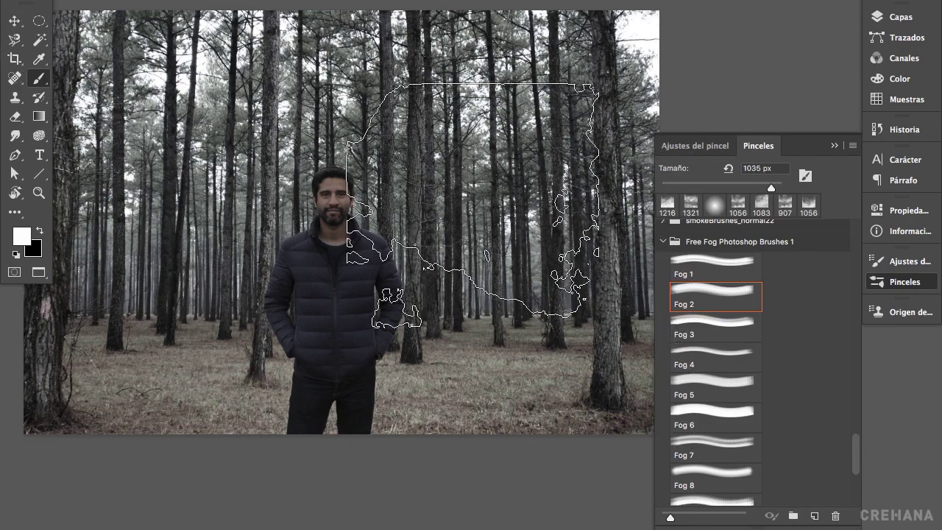
left_click(705, 330)
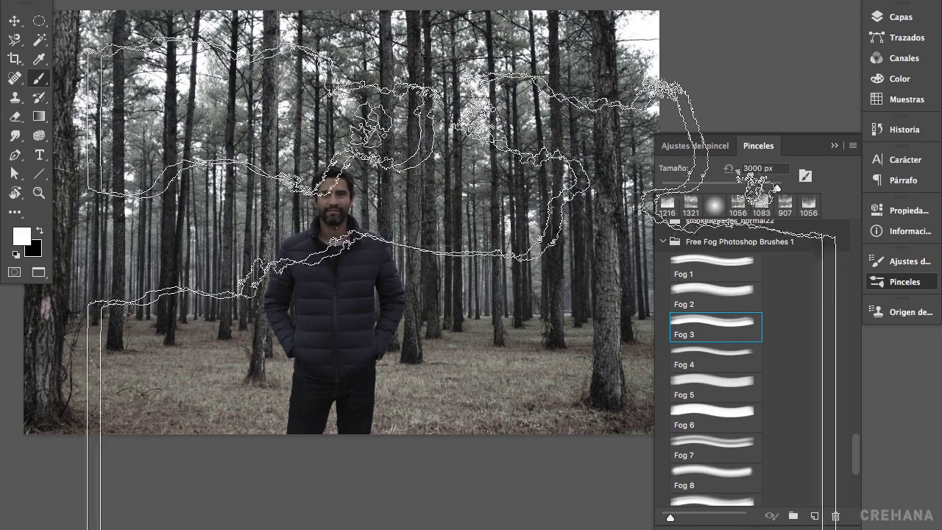
left_click_drag(374, 270, 308, 267)
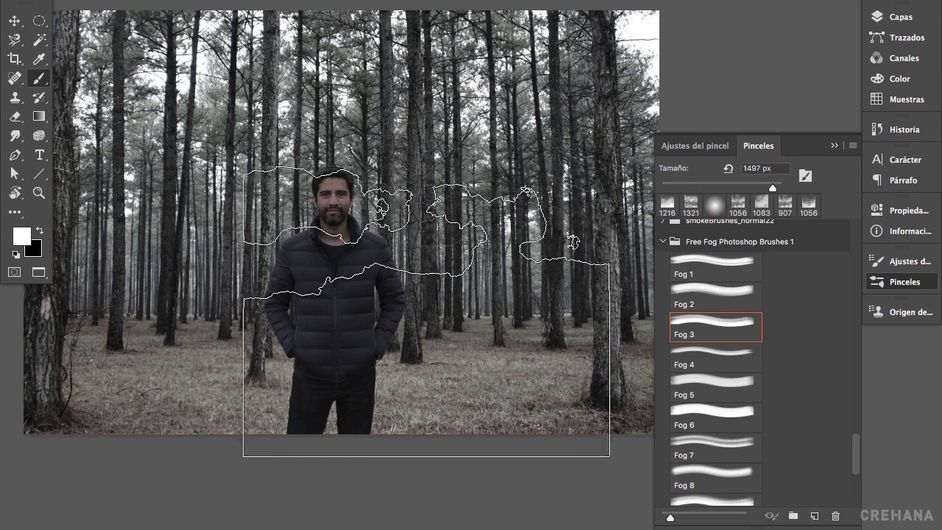
- Choose the Fog 4 brush and reduce its size to 2796 px
left_click(713, 359)
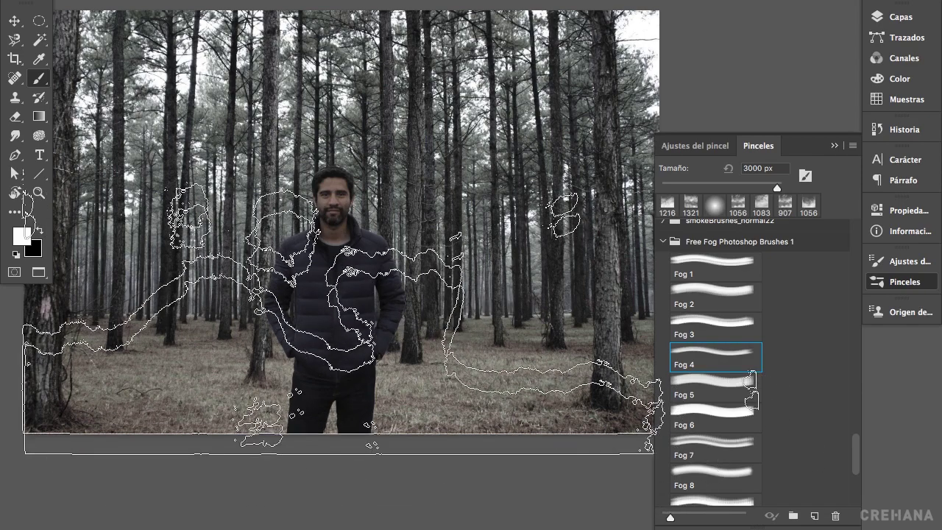
left_click_drag(431, 236, 402, 234)
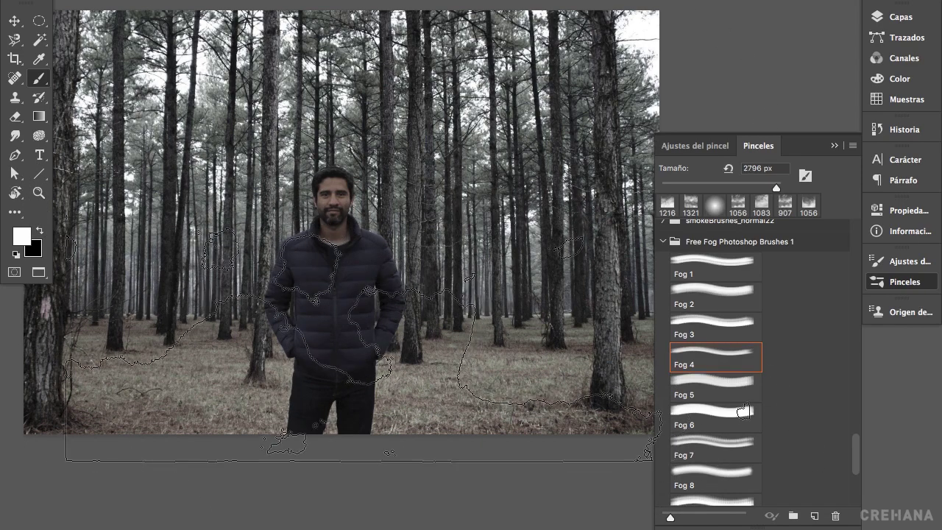
left_click_drag(399, 295, 420, 244)
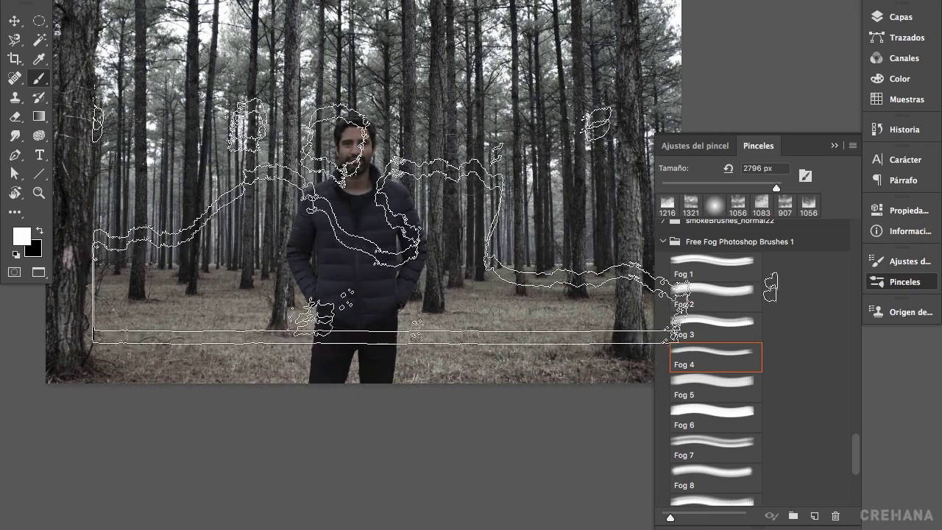
- On the niebla delante layer, stamp the white Fog 4 brush once across the man and the forest floor
left_click(898, 20)
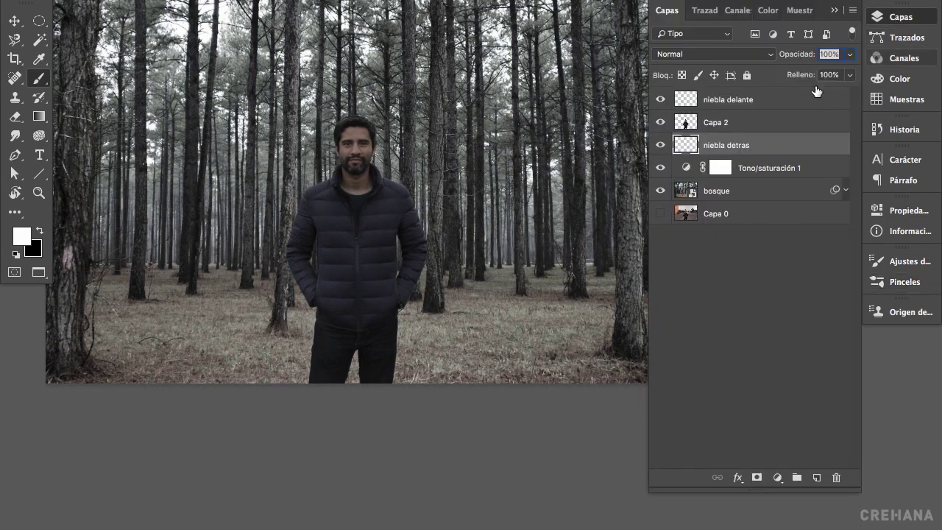
left_click(772, 103)
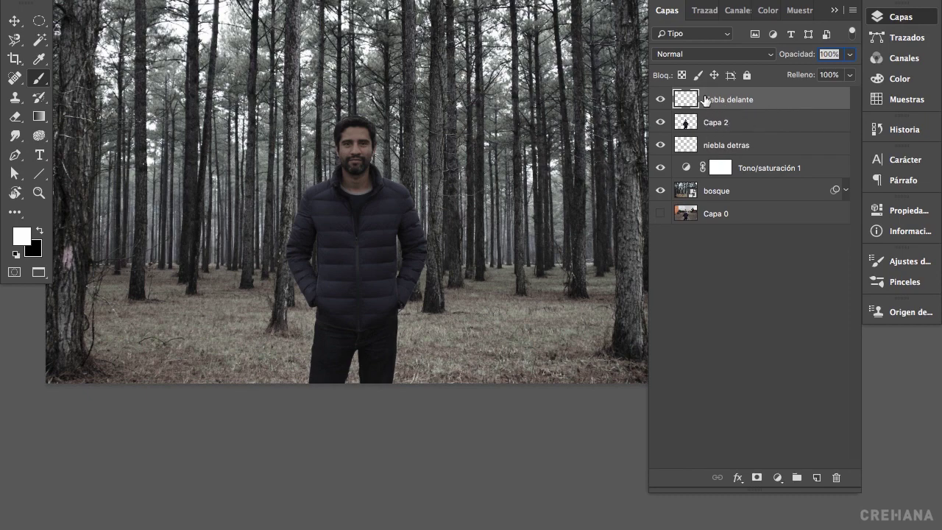
left_click(421, 225, "alt")
mouse_move(439, 204)
left_mouse_down()
mouse_move(397, 246)
mouse_move(371, 221)
mouse_move(617, 360)
left_mouse_up()
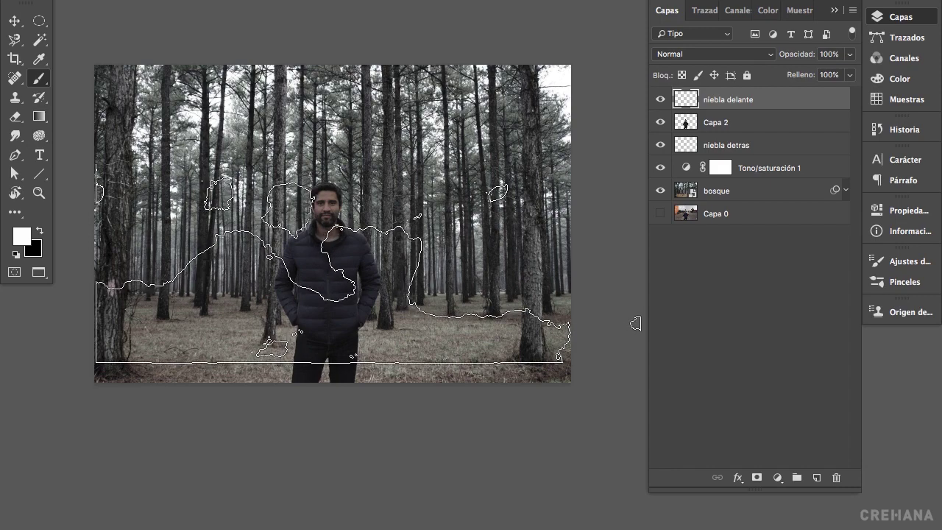
left_click(333, 270)
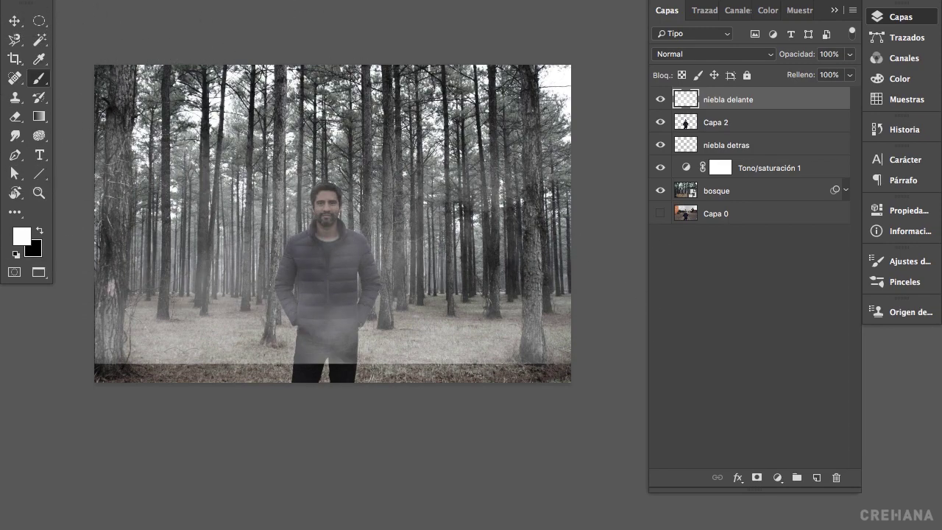
- Move the fog on niebla delante down until it covers the image's lower edge
left_click(16, 23)
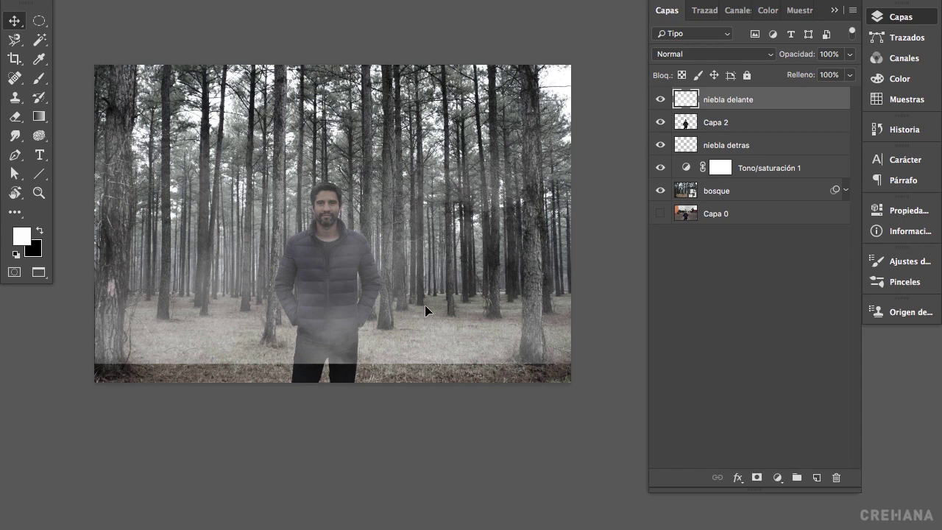
left_click_drag(425, 306, 422, 333)
left_click_drag(414, 234, 456, 313)
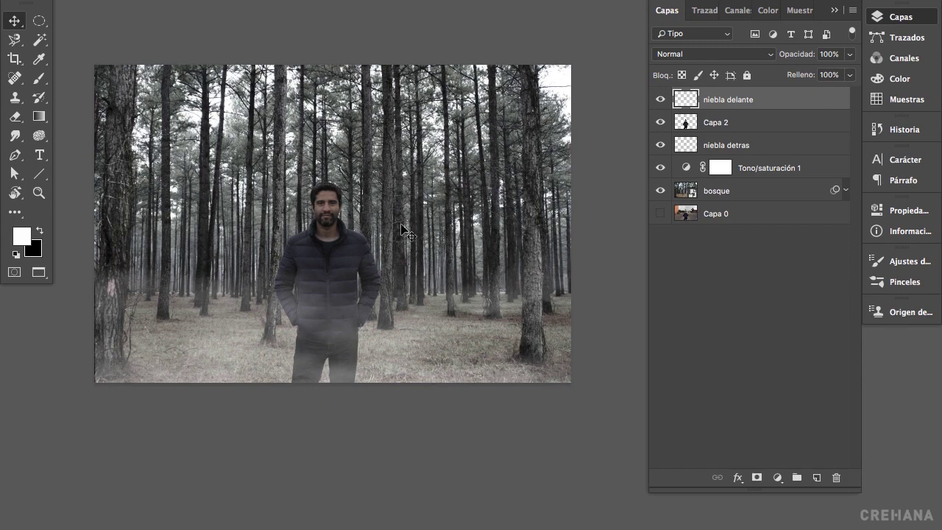
- Choose the Fog 8 brush from the fog presets and reduce its size to 1776 px
left_click(894, 286)
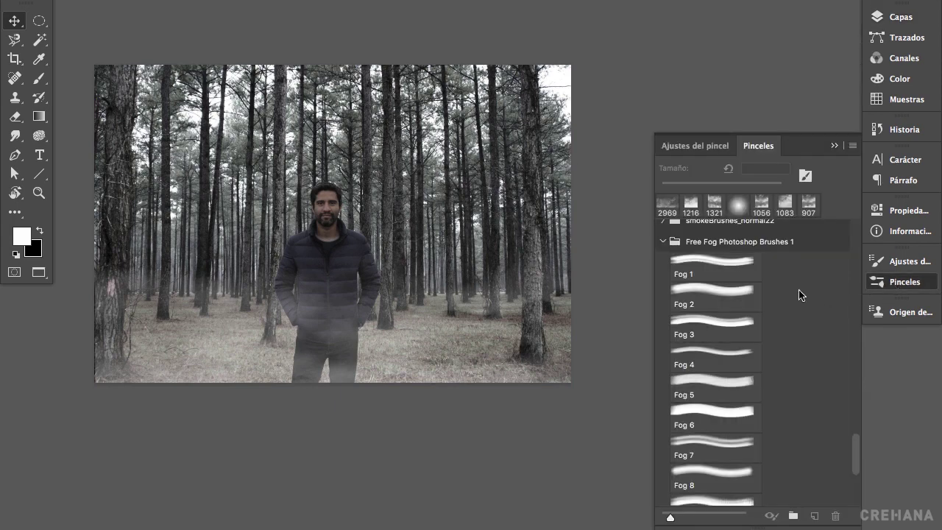
left_click(707, 387)
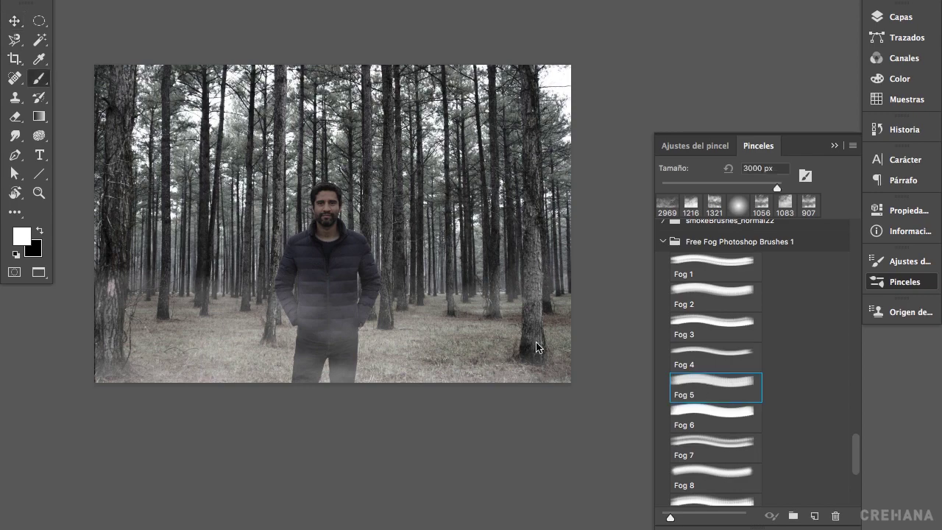
left_click(707, 416)
left_click(718, 449)
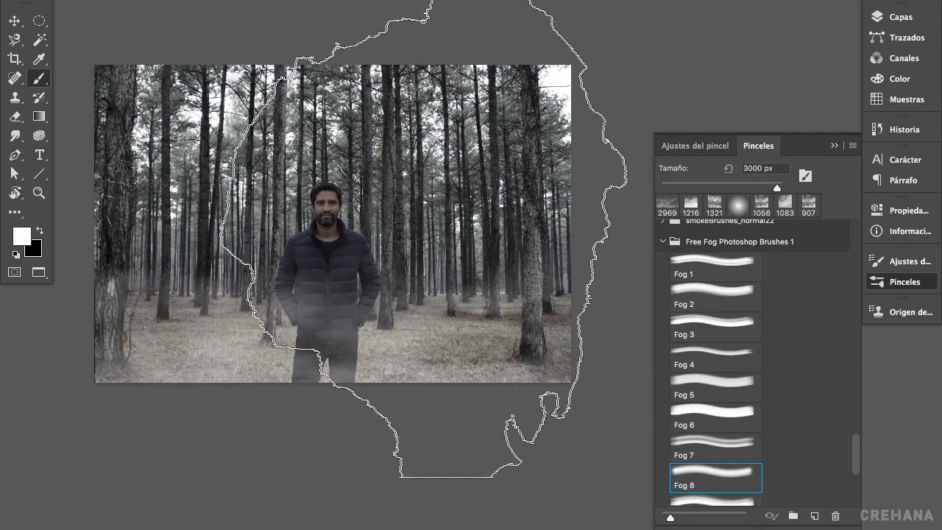
left_click_drag(468, 218, 343, 214)
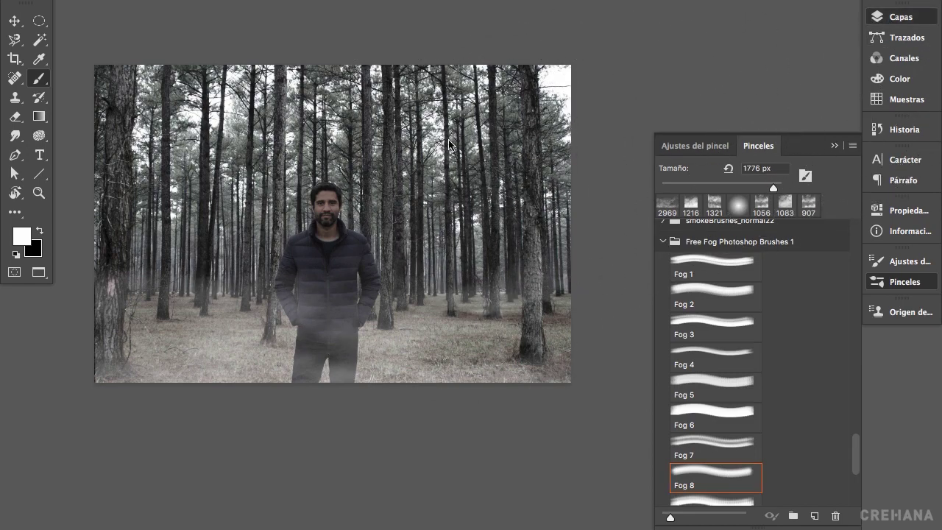
- On the niebla detras layer, stamp the Fog 8 brush at 1389 px over the upper trees on the image's right side
left_click(882, 17)
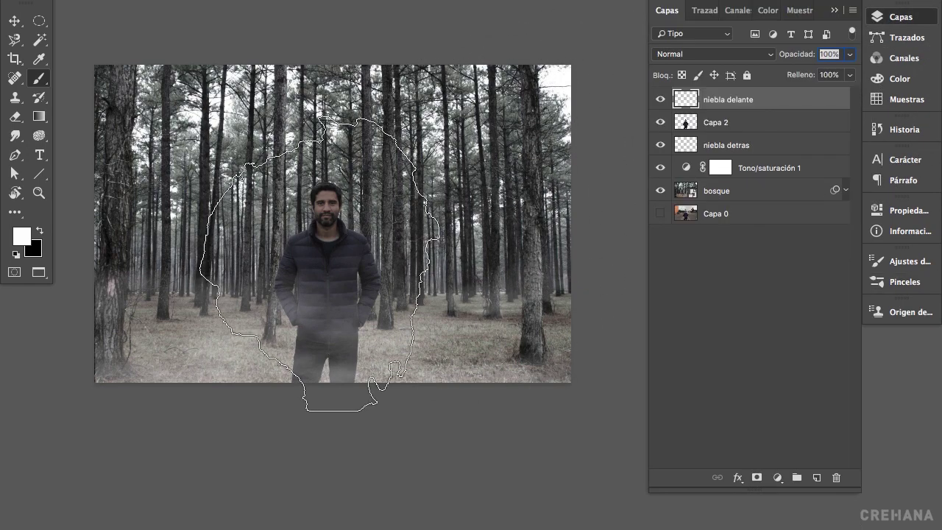
left_click(786, 143)
left_click_drag(494, 176, 455, 179)
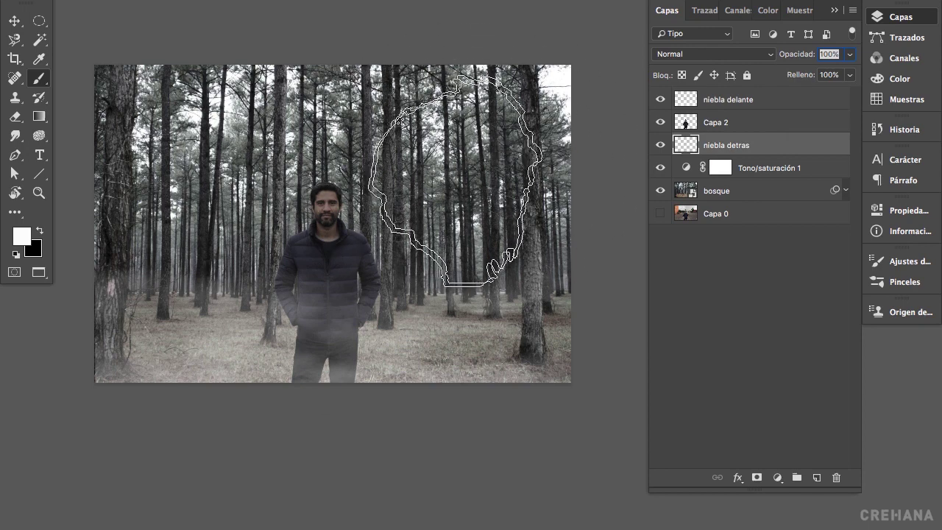
left_click(471, 161)
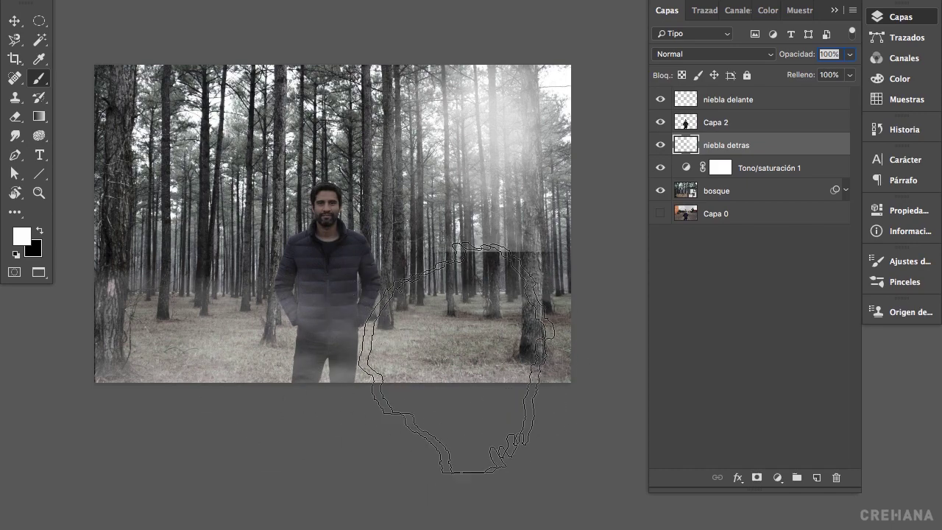
- Erase the hard lower edge of the right-hand fog on niebla detras with the soft round eraser
left_click(15, 116)
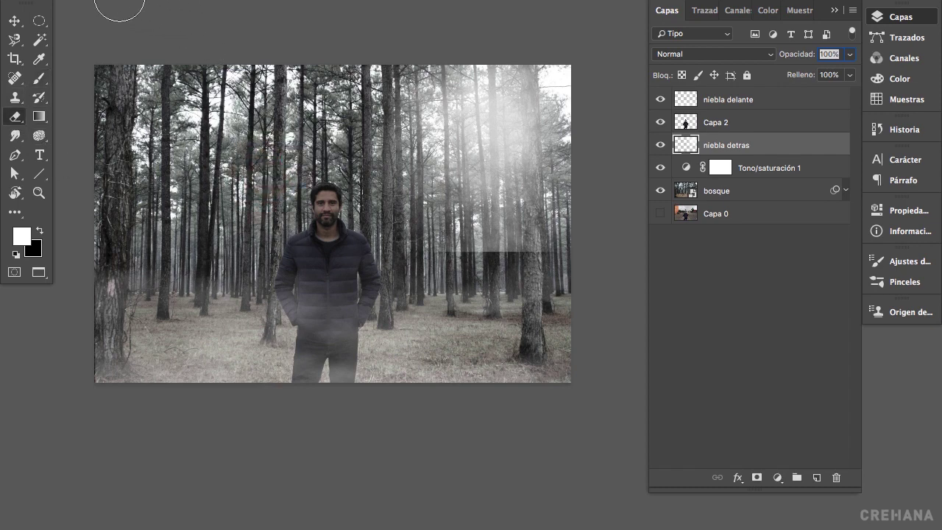
right_click(114, 20)
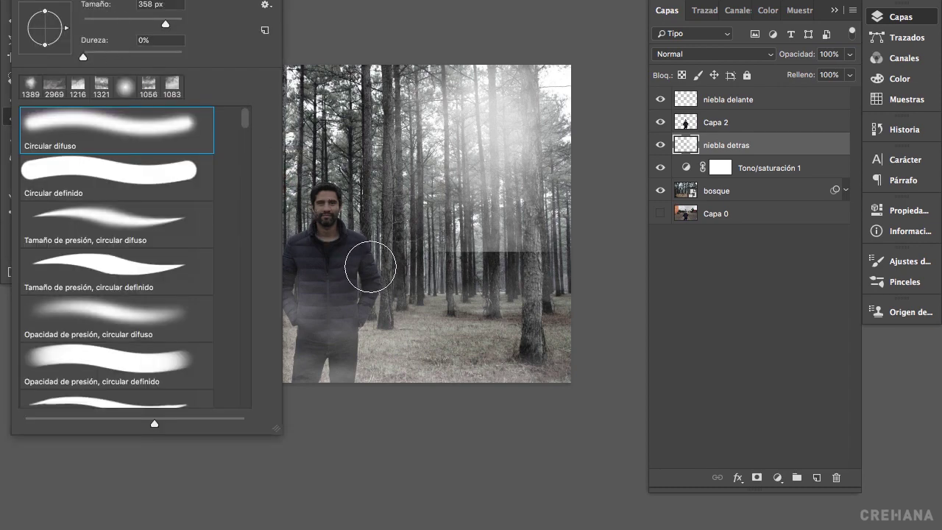
key("Escape")
mouse_move(442, 259)
left_mouse_down()
mouse_move(510, 264)
mouse_move(503, 268)
mouse_move(555, 261)
mouse_move(555, 249)
mouse_move(575, 240)
mouse_move(457, 254)
mouse_move(382, 194)
mouse_move(347, 128)
mouse_move(351, 153)
mouse_move(339, 108)
left_mouse_up()
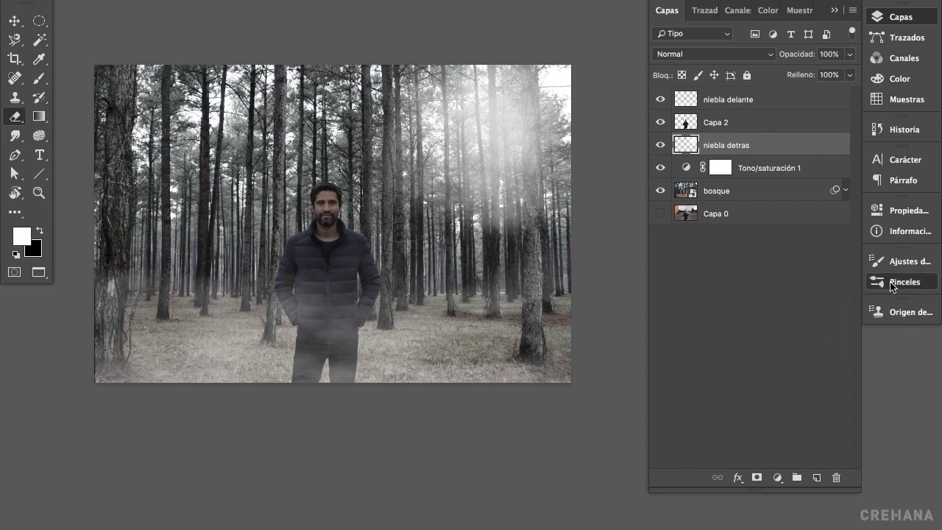
- Choose the Fog 10 brush, reduce it to 1381 px and stamp fog over the trees on the image's upper left
left_click(38, 82)
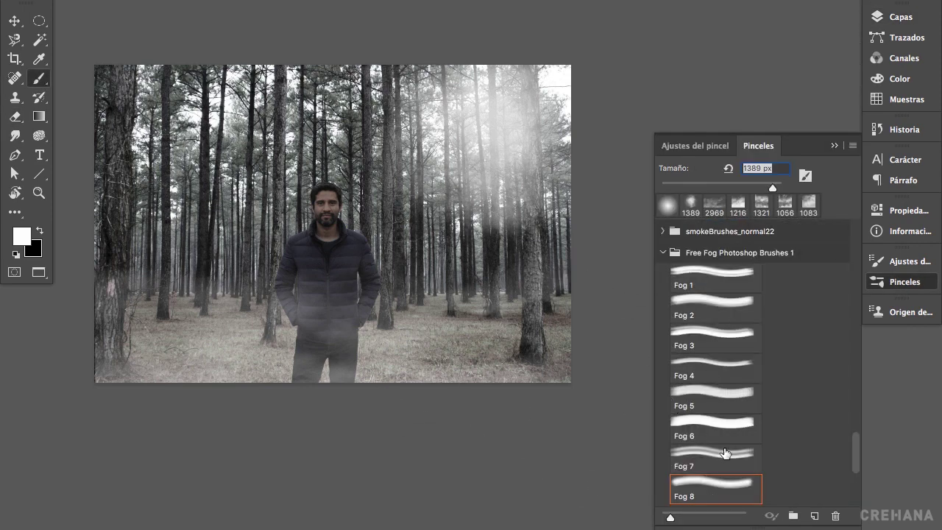
scroll(725, 455, "down", 5)
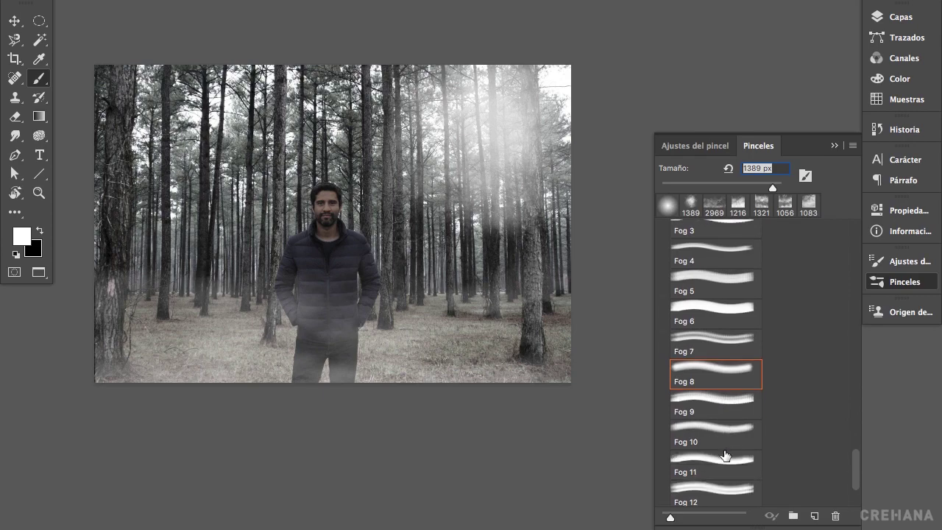
left_click(718, 434)
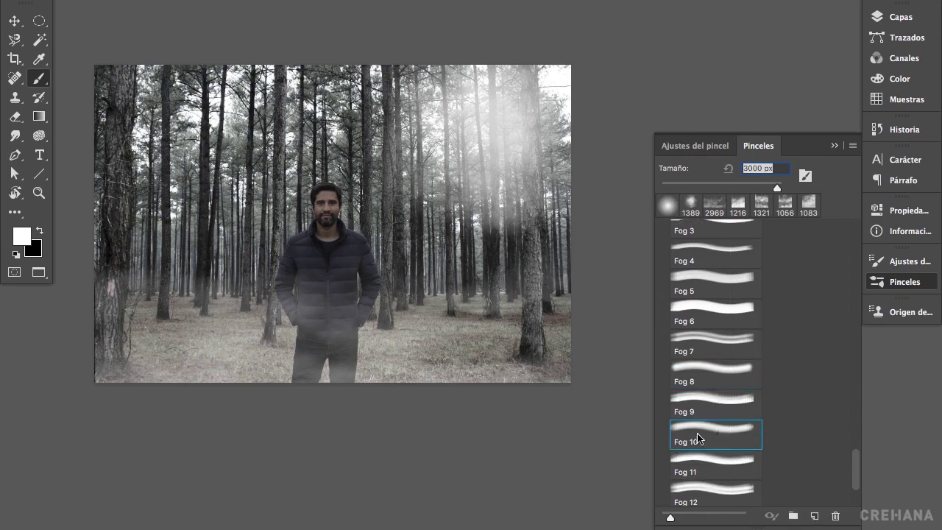
left_click_drag(413, 253, 299, 249)
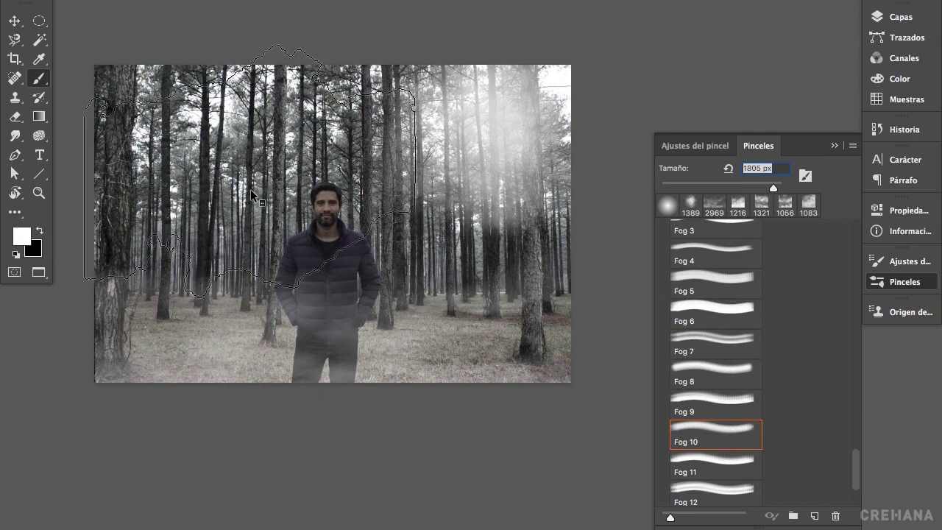
left_click_drag(221, 190, 189, 179)
left_click(189, 179)
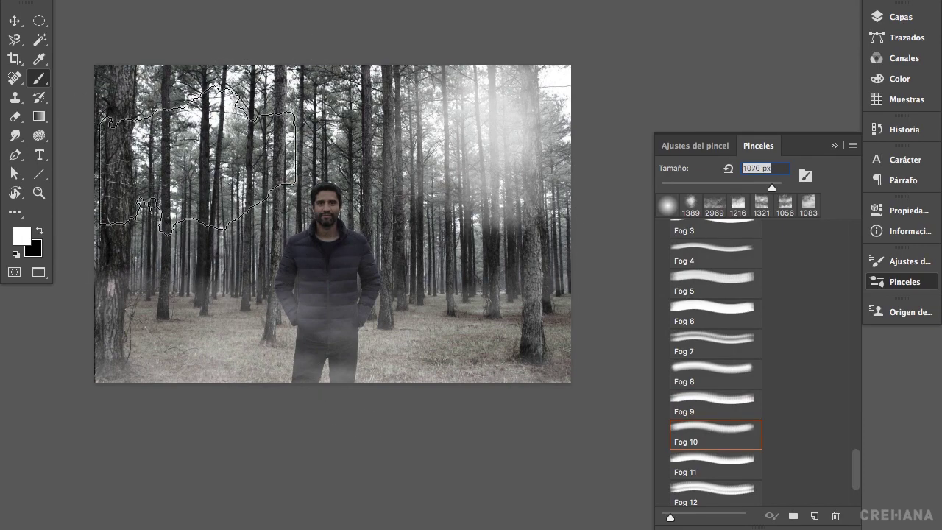
- Erase the hard edge of the left-hand fog along the trees just above and beside the man's head
key("F7")
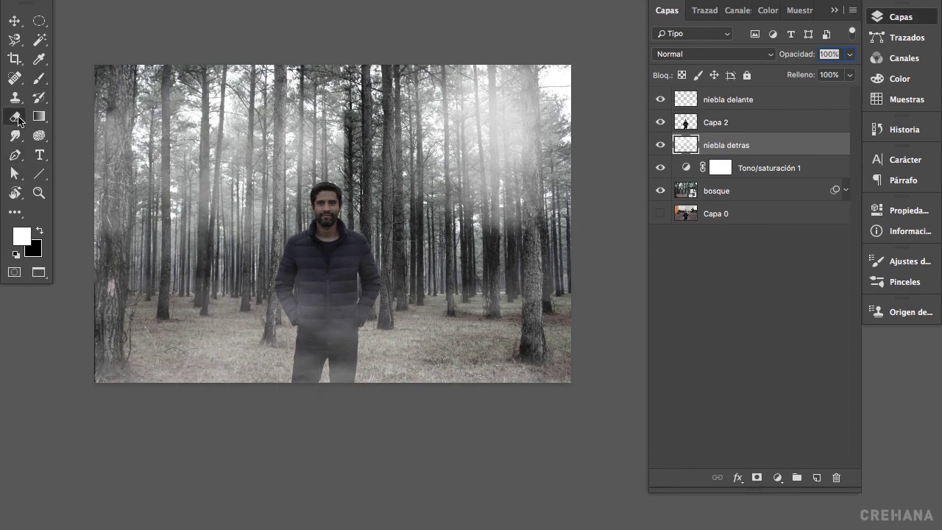
mouse_move(358, 149)
left_mouse_down()
mouse_move(357, 96)
mouse_move(368, 144)
mouse_move(362, 188)
left_mouse_up()
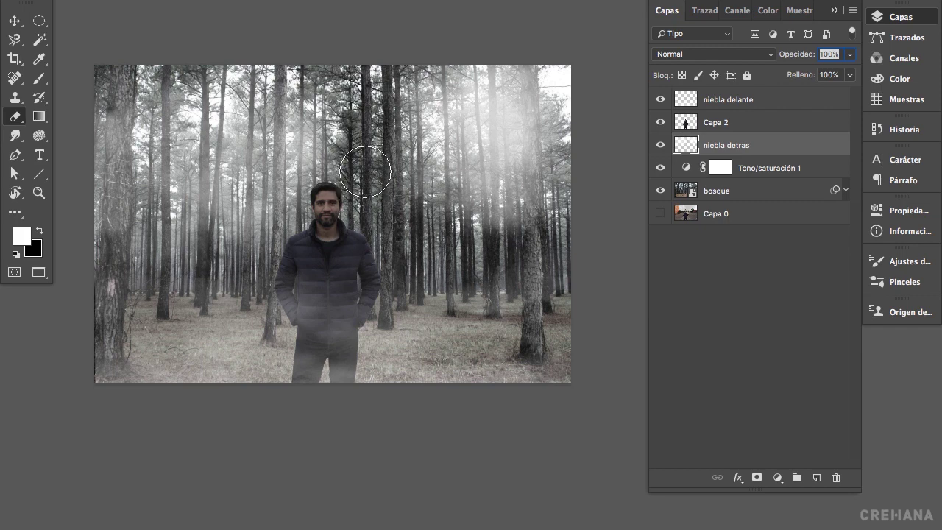
mouse_move(369, 153)
left_mouse_down()
mouse_move(347, 89)
mouse_move(367, 194)
mouse_move(362, 285)
left_mouse_up()
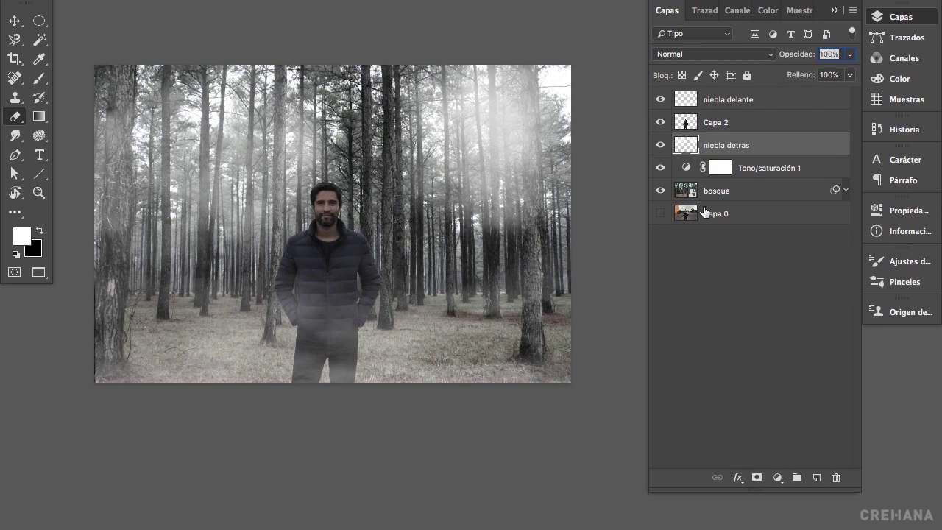
- Choose the Fog 11 preset and reduce its size to 1649 px for the Brush tool
left_click(905, 282)
scroll(736, 401, "down", 15)
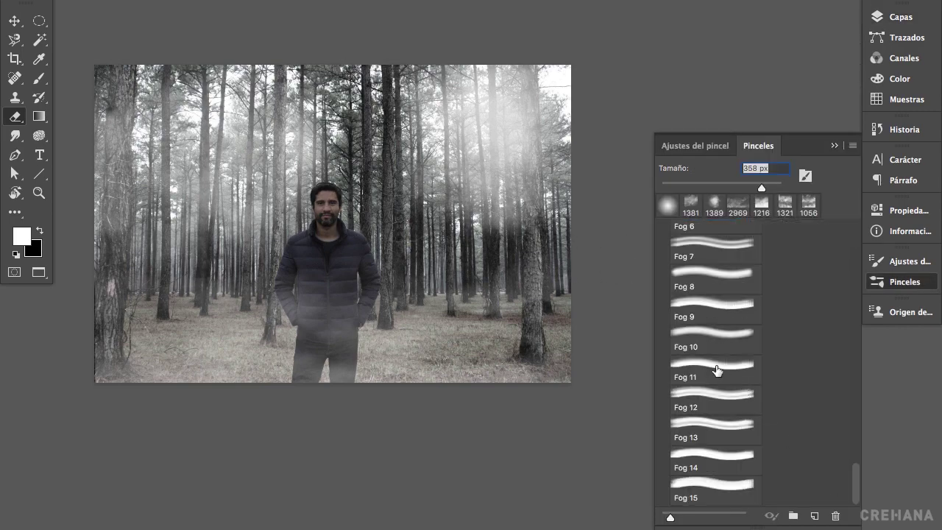
left_click(710, 347)
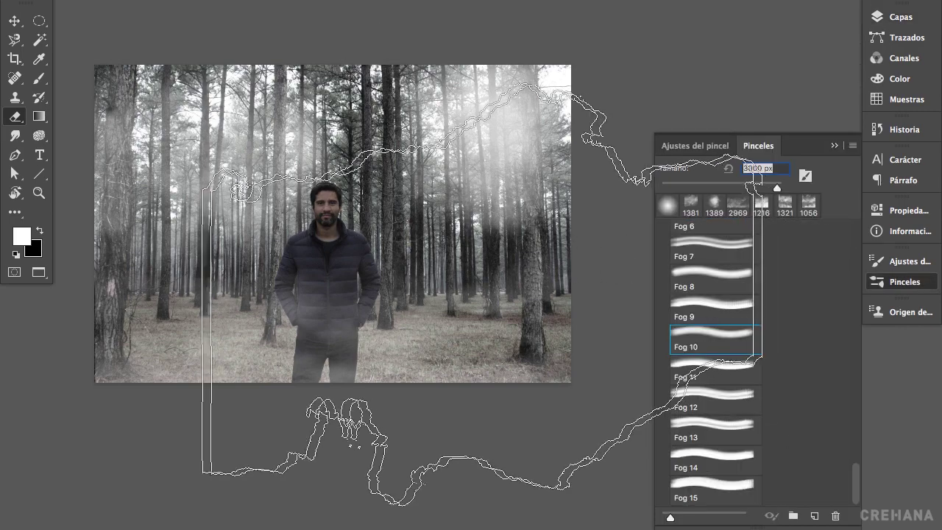
left_click(713, 373)
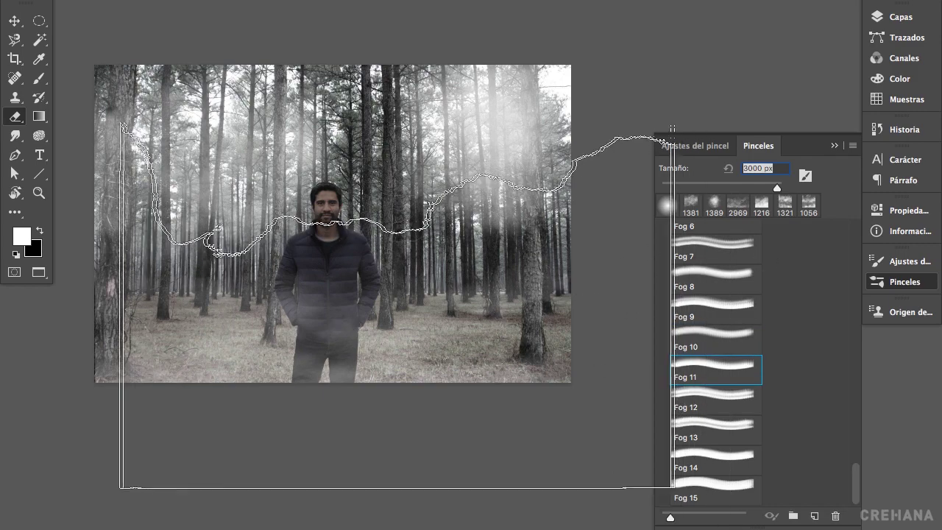
mouse_move(416, 310)
left_mouse_down()
mouse_move(351, 213)
mouse_move(298, 210)
left_mouse_up()
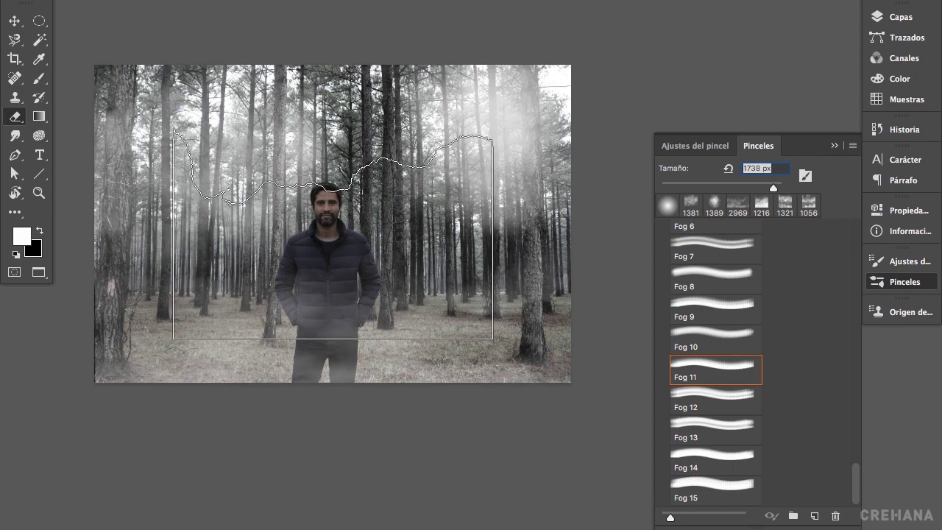
left_click(332, 361)
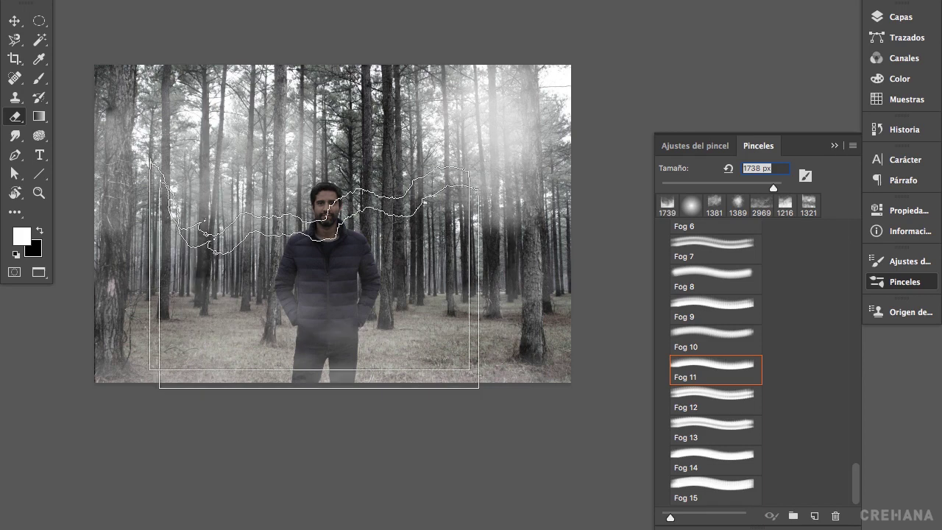
key("b")
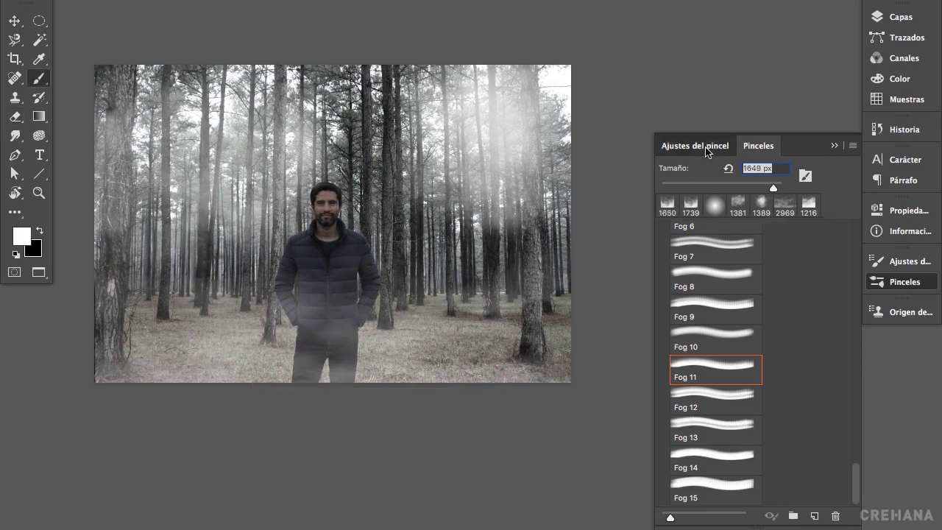
- Flip the Fog 11 brush tip vertically and stamp it across the upper central trees behind the man
left_click(705, 146)
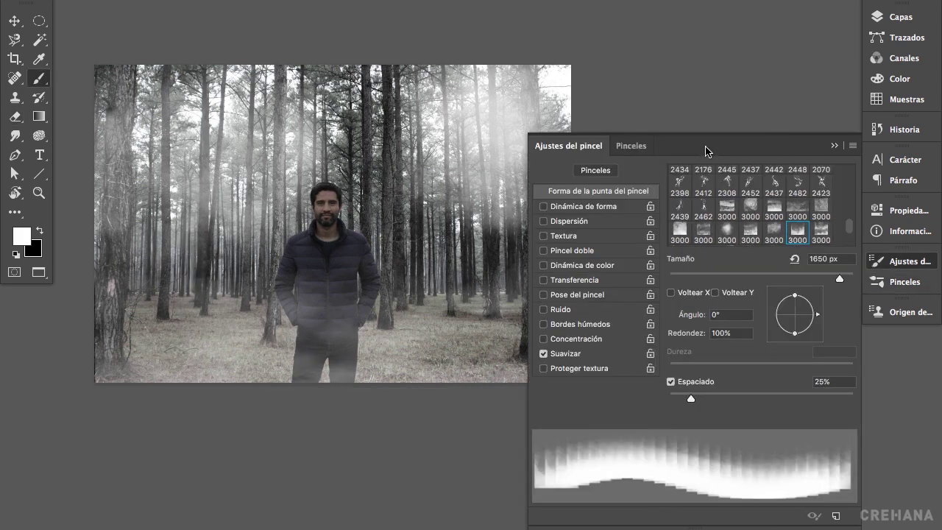
left_click(731, 297)
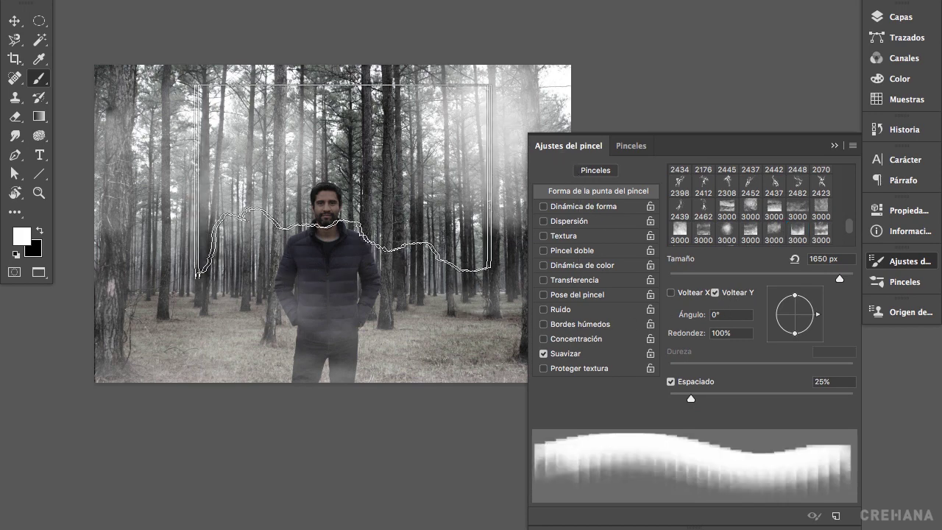
mouse_move(338, 217)
left_mouse_down()
mouse_move(287, 209)
mouse_move(346, 161)
left_mouse_up()
key("e")
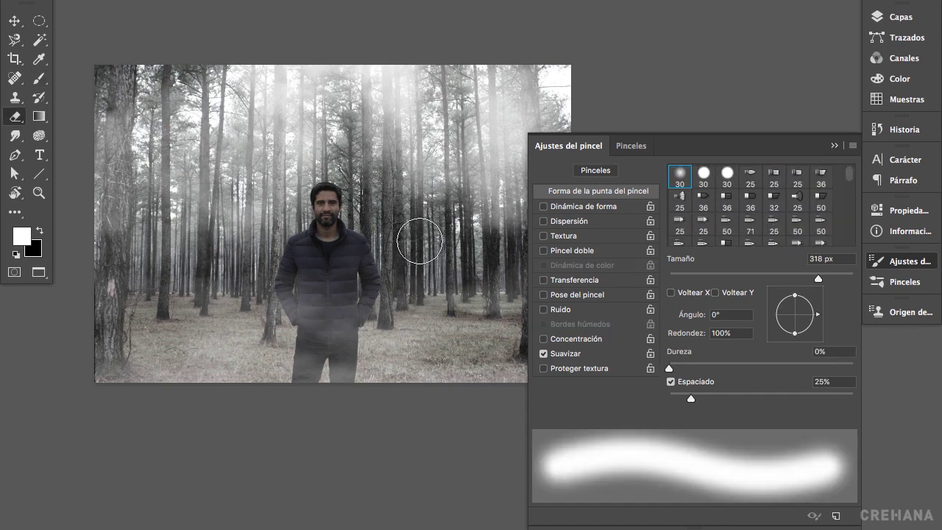
key("b")
key("F5")
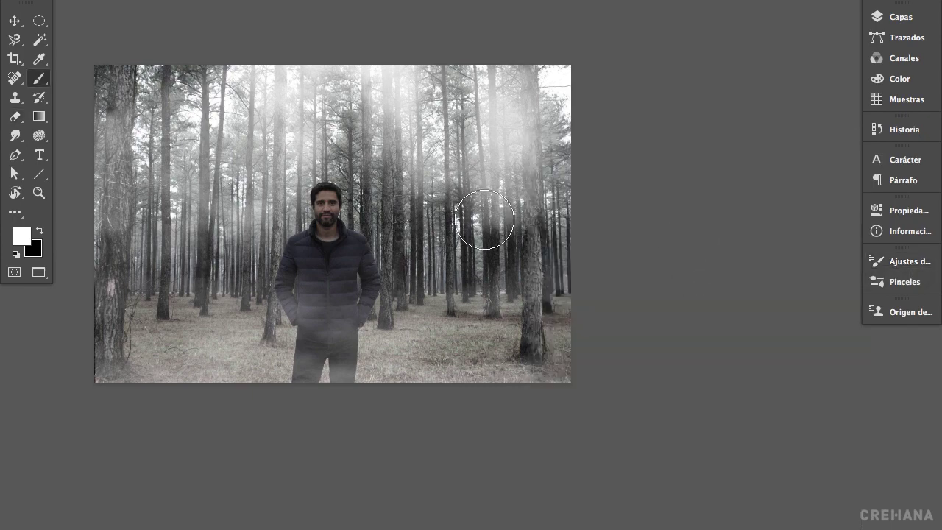
- Preview the foggy forest composition in full screen, fitted to the display
key("f")
key("ctrl+0")
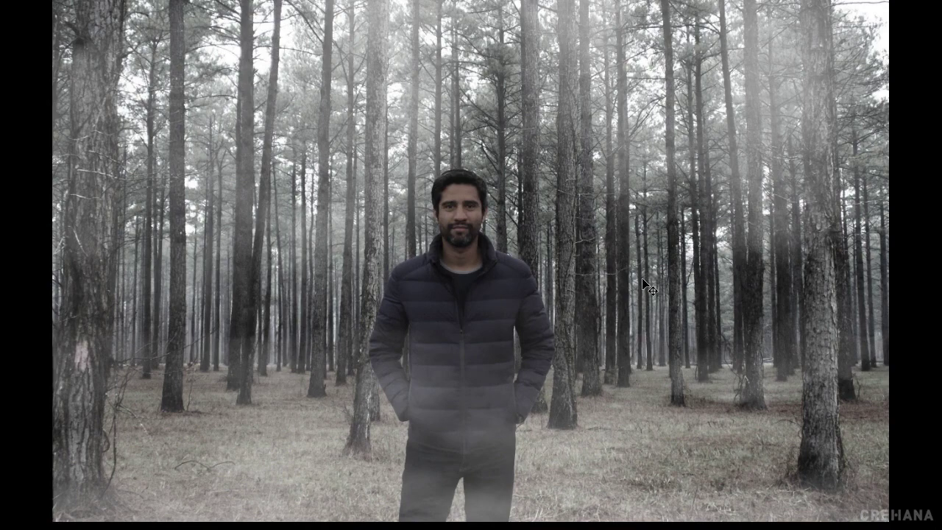
key("Tab")
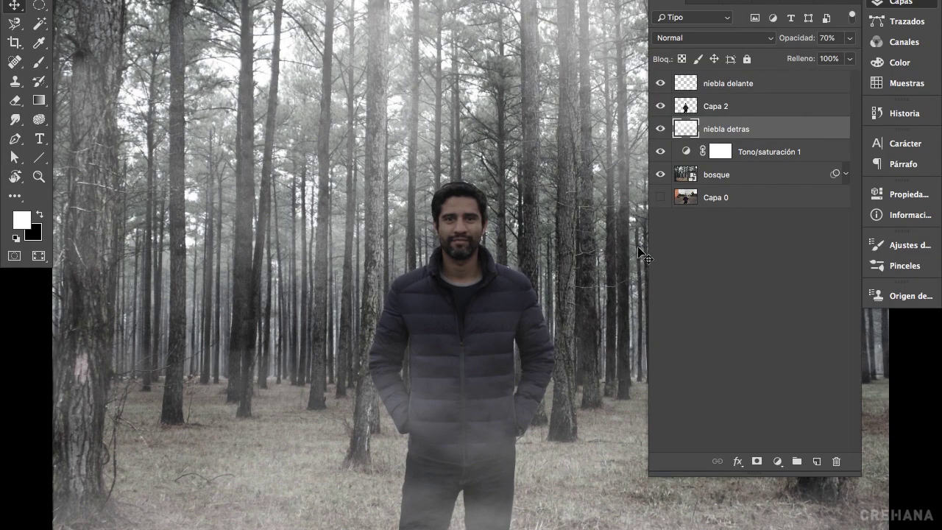
- Compare the original Capa 0 photo with the forest composition, first without and finally with both fog layers visible
left_click(661, 198, "alt")
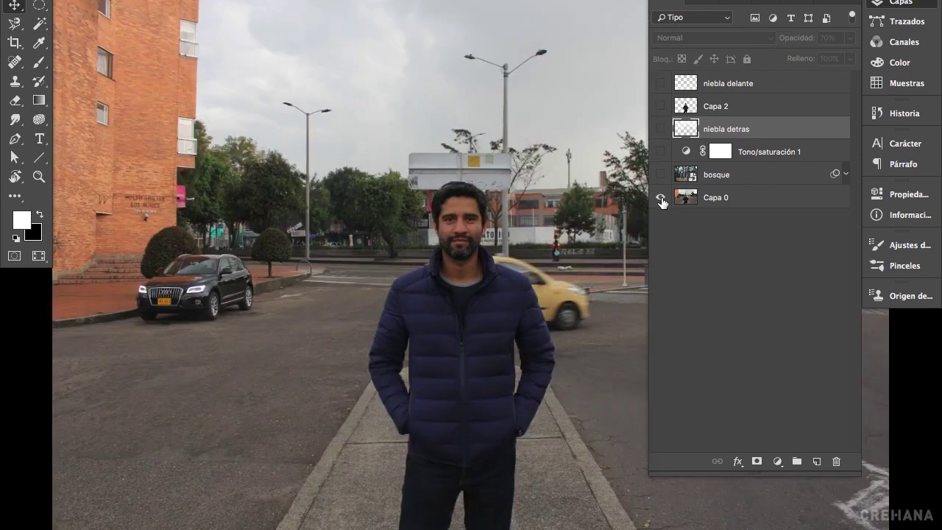
left_click(660, 106, "alt")
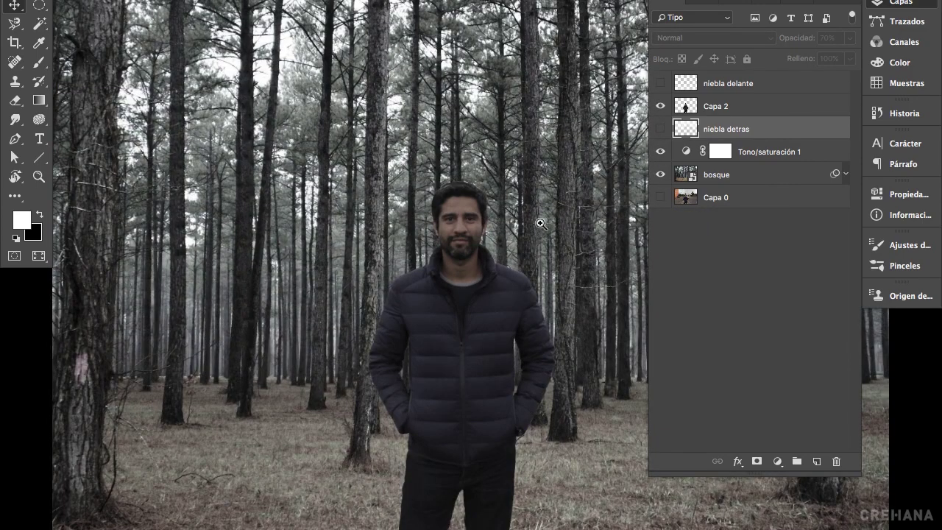
key("ctrl+0")
left_click(661, 128)
left_click(660, 83)
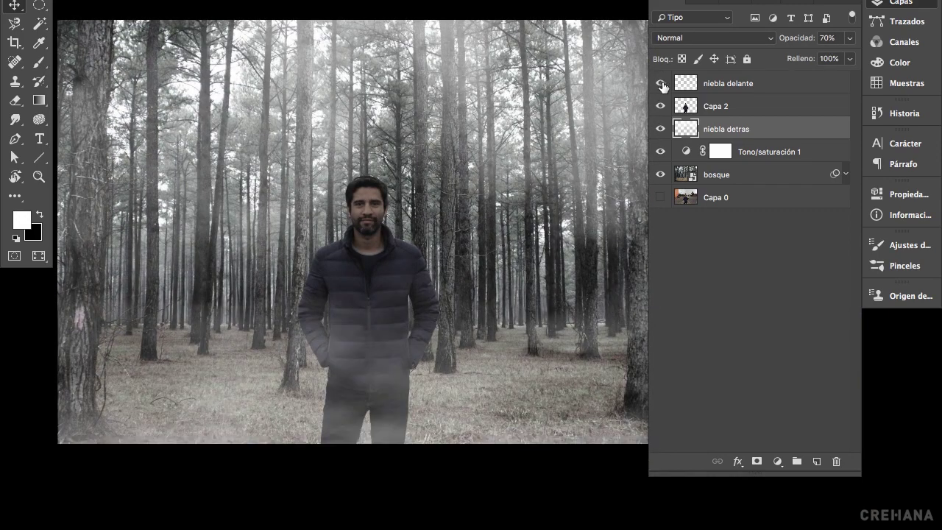
key("f")
key("ctrl+0")
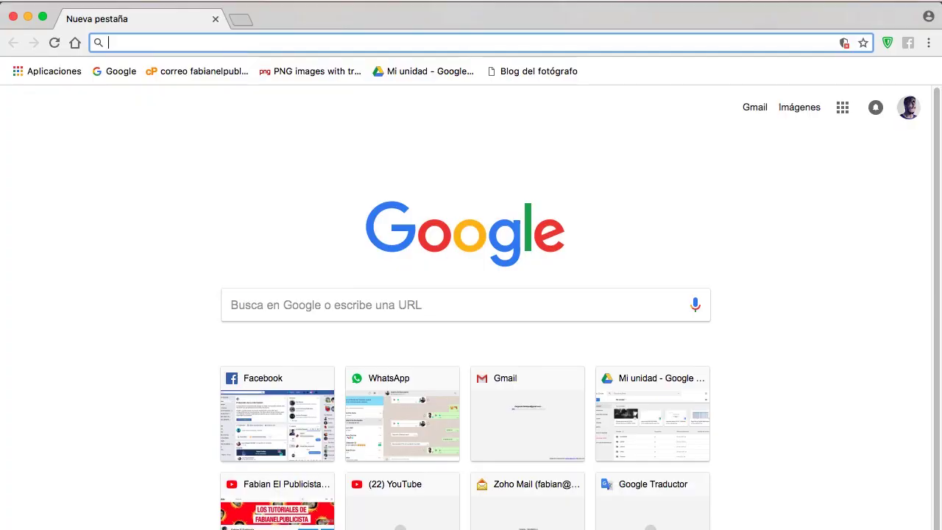
- Switch to Chrome, search Google for "star shape" images and open the large solid black star
type("star shape")
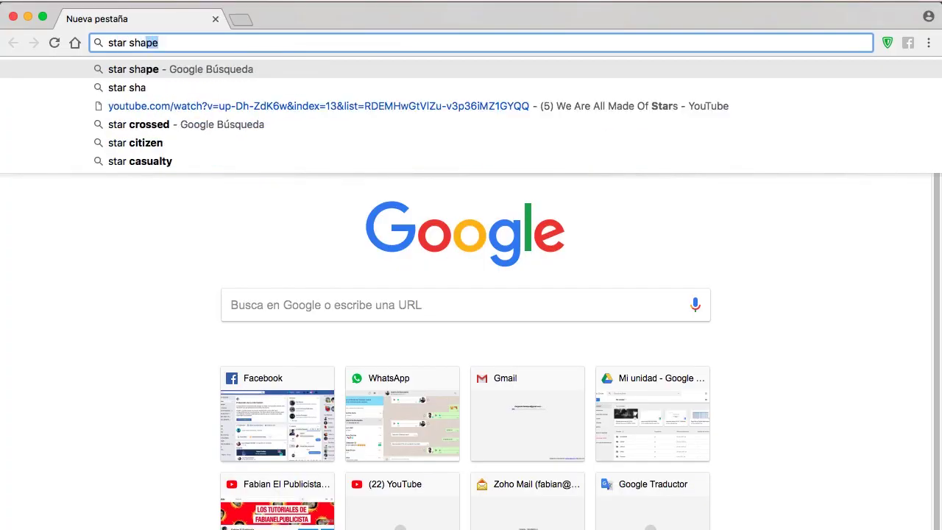
key("Return")
left_click(177, 304)
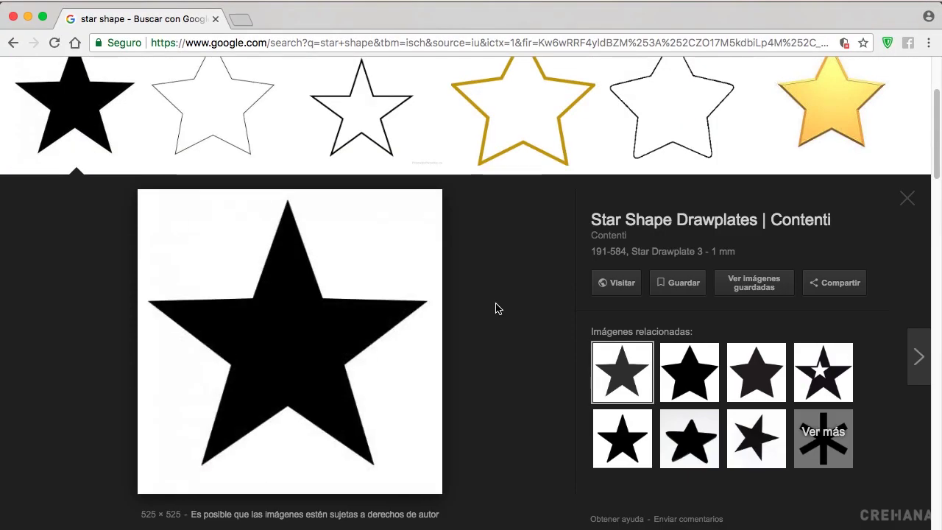
- Save the black star image as es.jpg in JPEG format in the Modulo 8 img folder
right_click(304, 303)
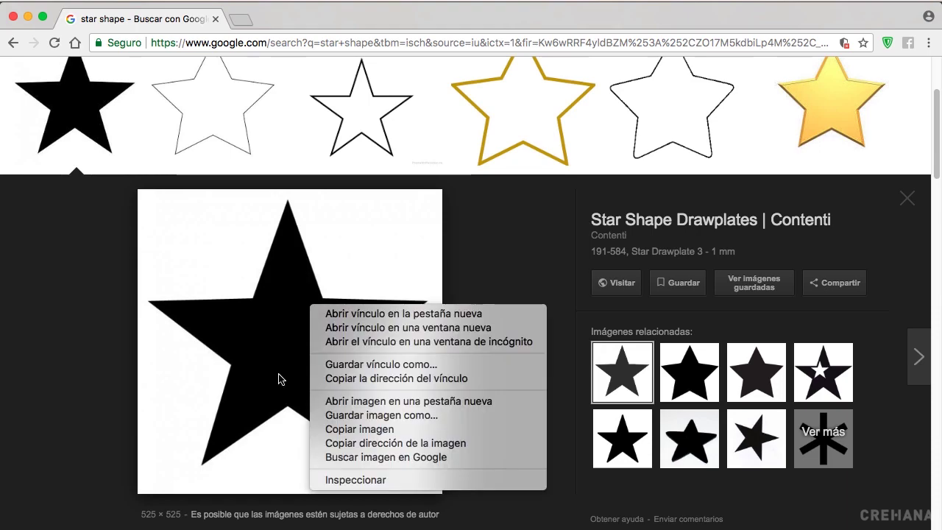
left_click(368, 414)
type("es.jpg")
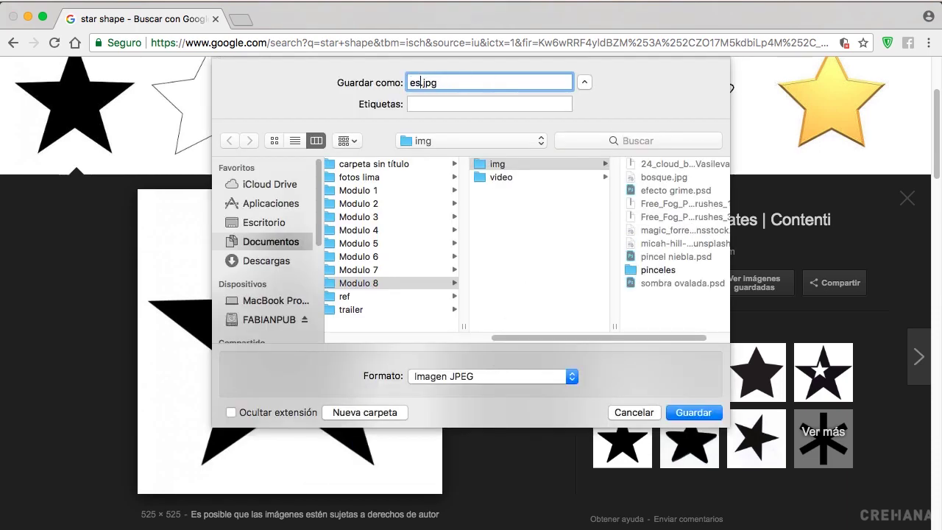
key("Return")
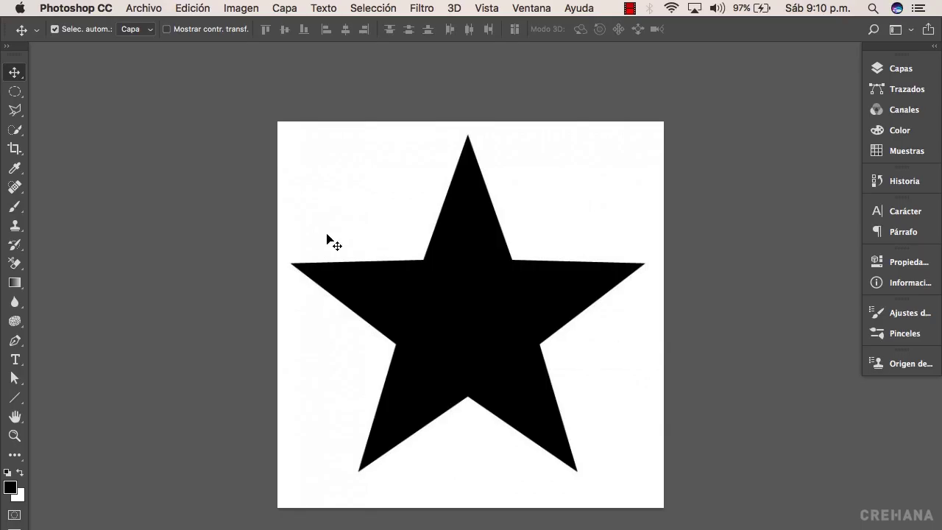
- Select the whole black star with the Magic Wand tool, using a tolerance of 20 and contiguous sampling
right_click(16, 131)
left_click(52, 141)
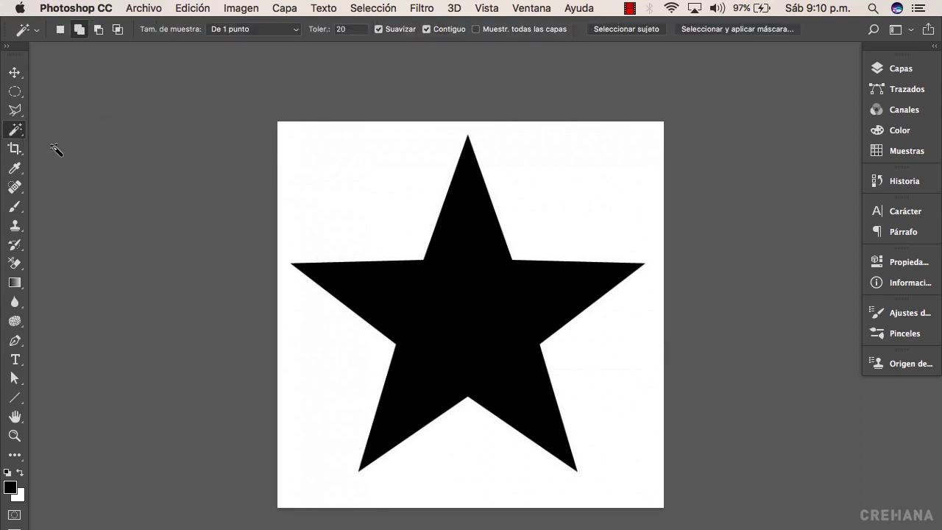
key("v")
left_click(15, 130)
left_click(463, 307)
- Define the selected star as a new brush preset named "estrella"
left_click(205, 13)
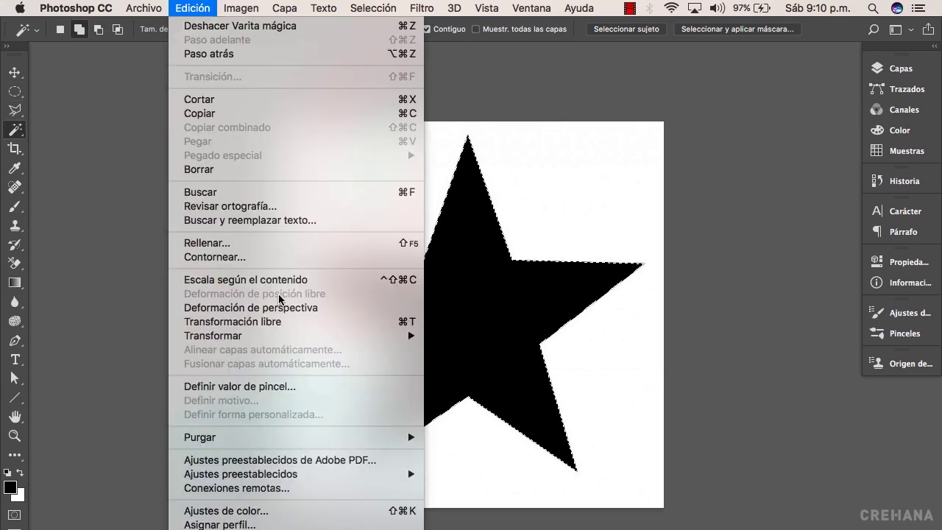
left_click(338, 389)
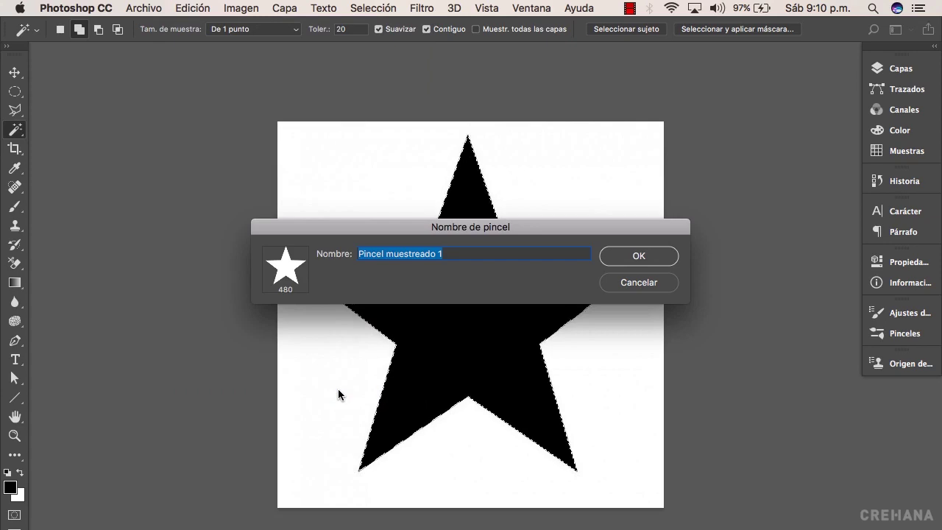
type("estrella")
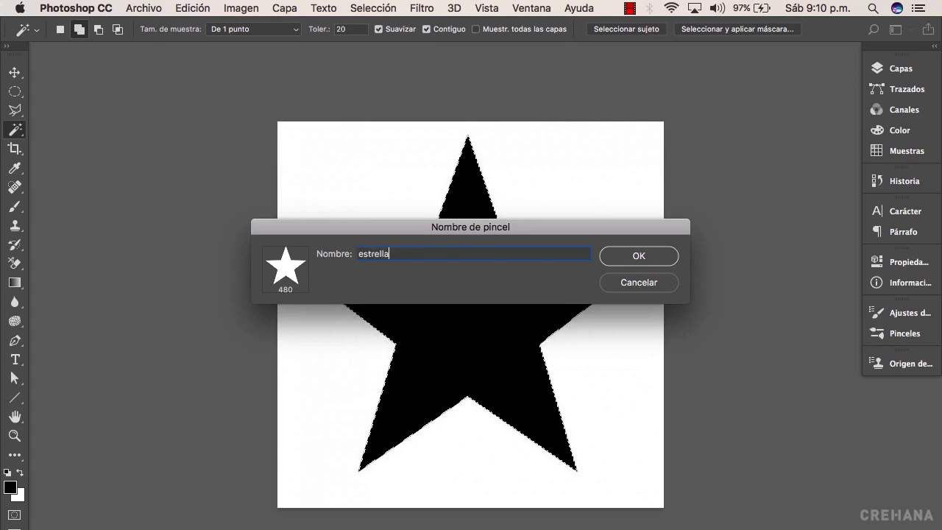
left_click(656, 257)
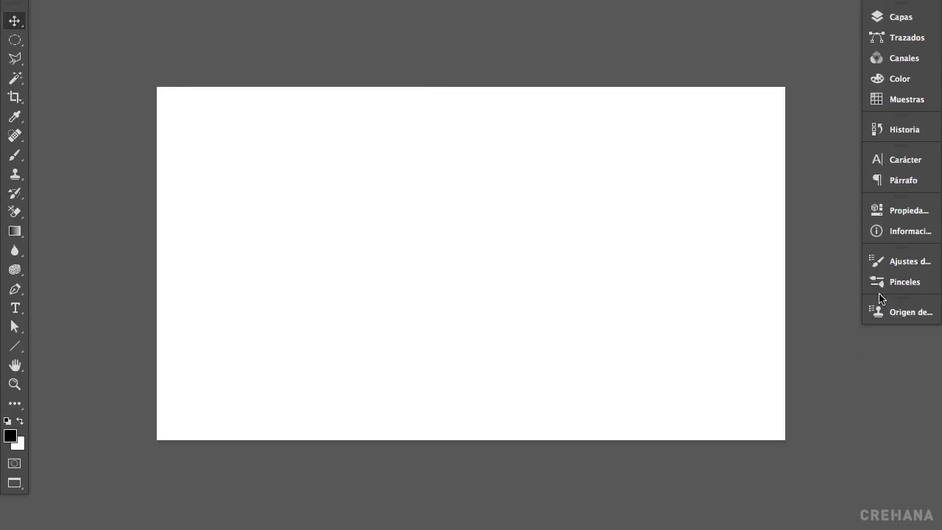
- Choose the custom "estrella" brush from the brush presets for painting on the blank white canvas
left_click(898, 284)
left_click_drag(856, 356, 851, 503)
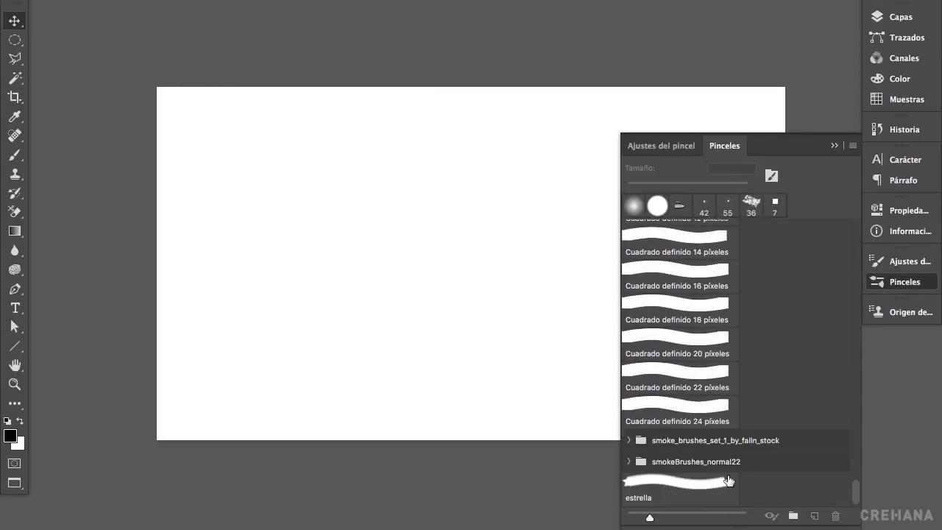
left_click(700, 488)
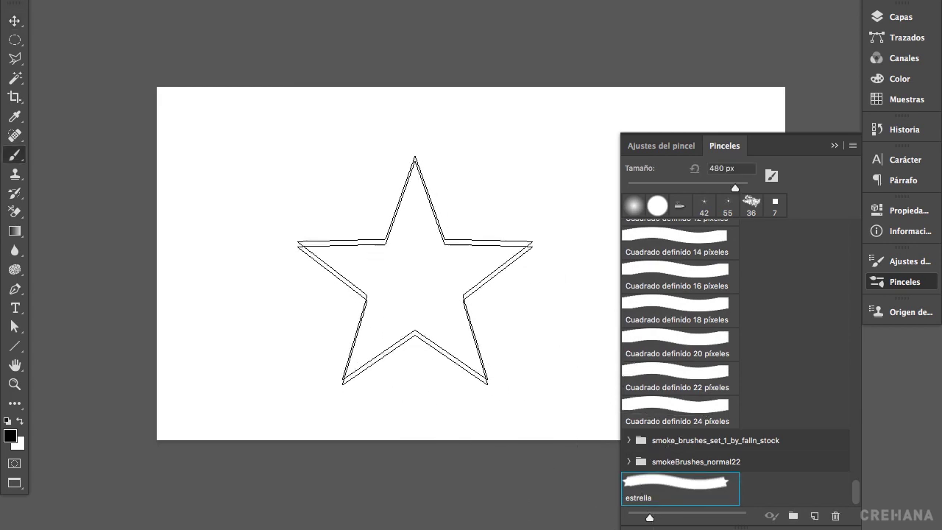
- Reduce the star brush to about 345 px and stamp two black stars side by side on the canvas
left_click_drag(416, 263, 387, 260)
left_click(316, 210)
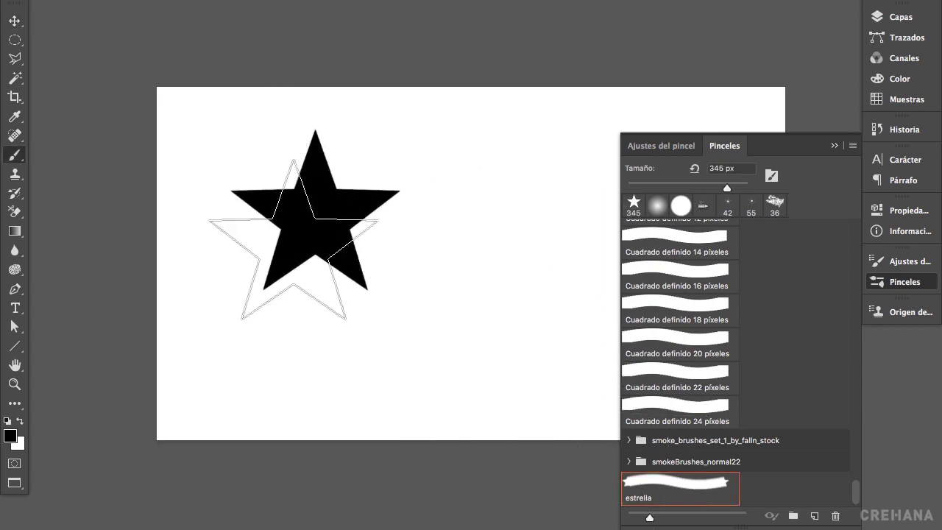
left_click(468, 225)
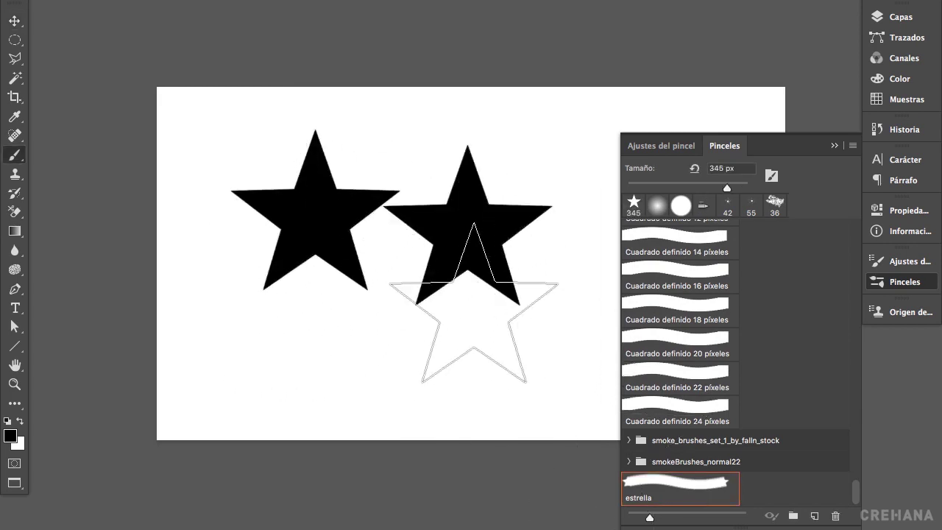
- Set the star brush tip's spacing to 94% in the brush settings
left_click(653, 148)
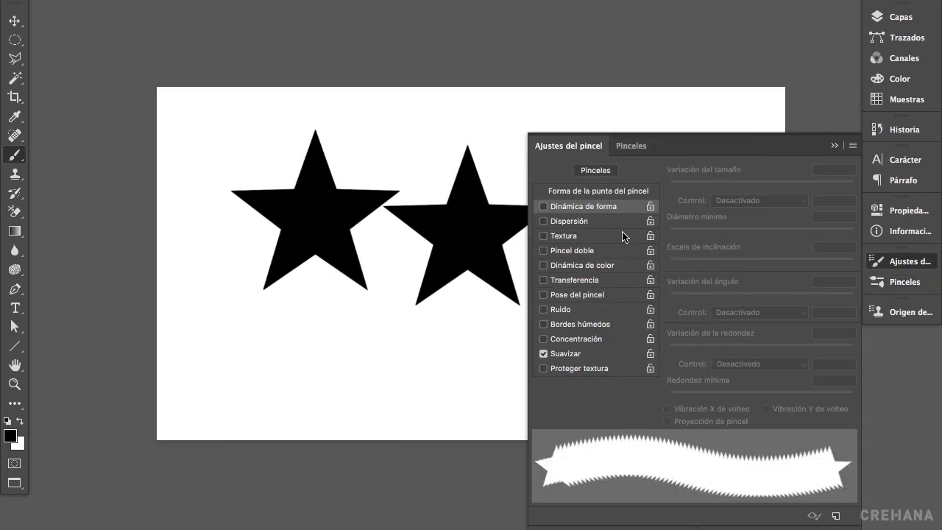
left_click(623, 193)
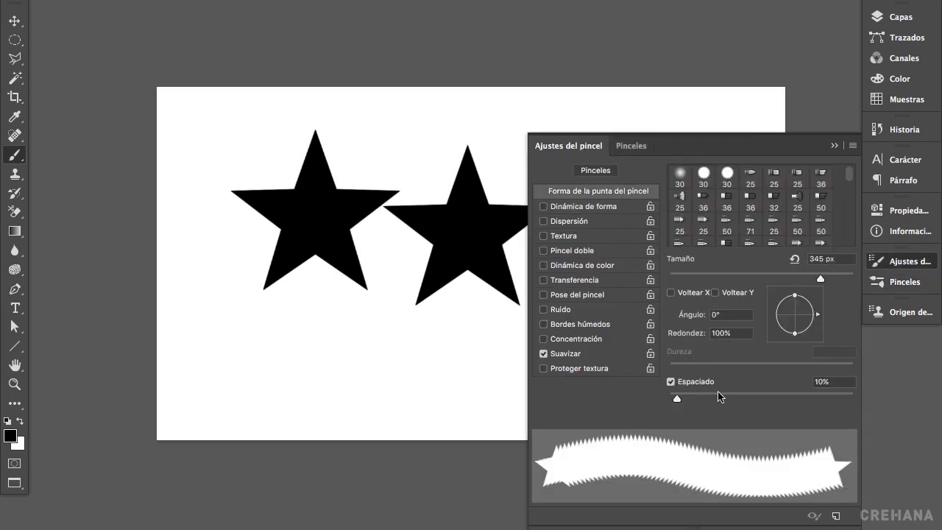
left_click_drag(720, 396, 754, 396)
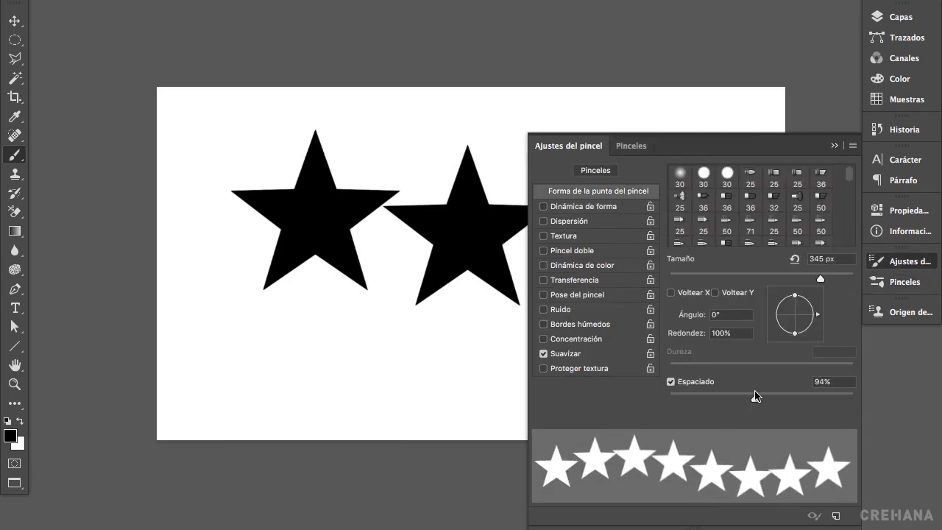
- Enable shape dynamics with a high size variation for the star brush, and turn on scattering with a slight spread
left_click(614, 209)
left_click_drag(670, 184, 802, 186)
left_click(624, 221)
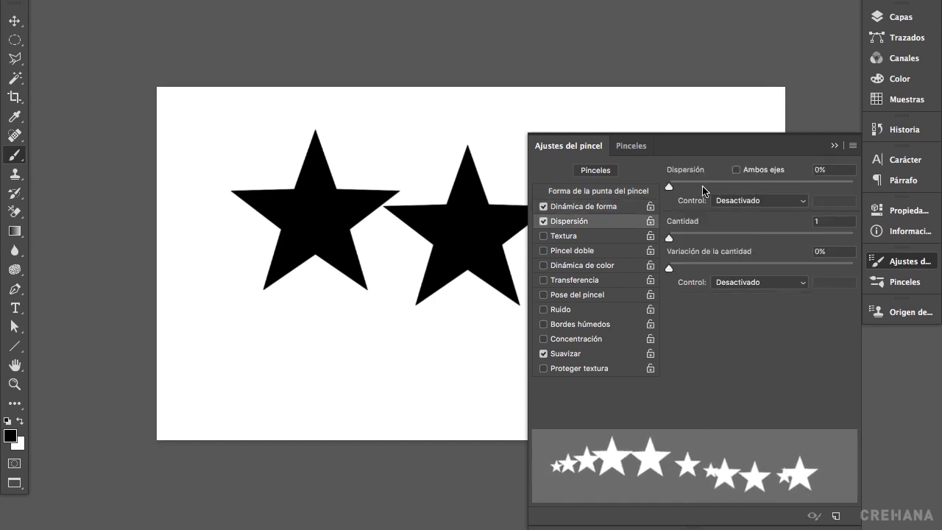
left_click_drag(703, 187, 704, 187)
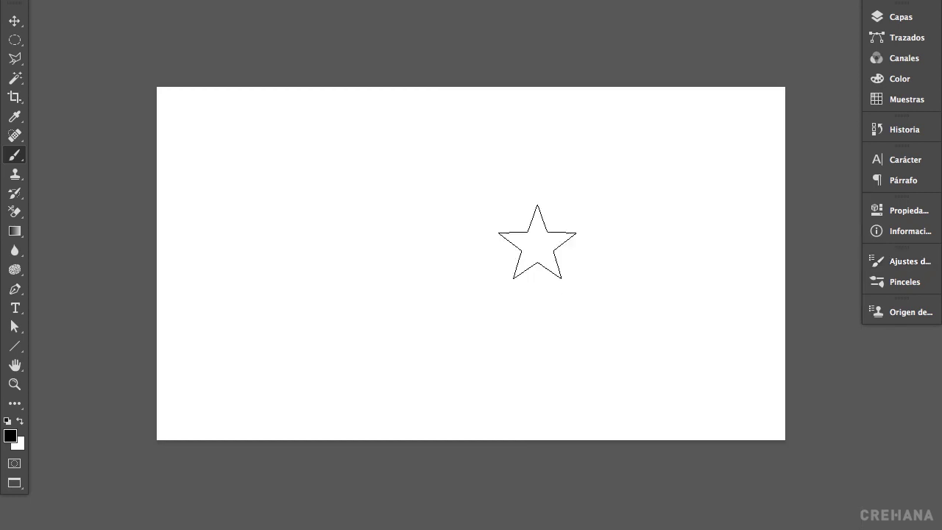
- Paint a loop of scattered black stars in varying sizes around the blank white canvas with the star brush
left_click_drag(508, 242, 446, 238)
mouse_move(243, 247)
left_mouse_down()
mouse_move(318, 219)
mouse_move(626, 206)
mouse_move(671, 351)
mouse_move(474, 350)
mouse_move(273, 332)
left_mouse_up()
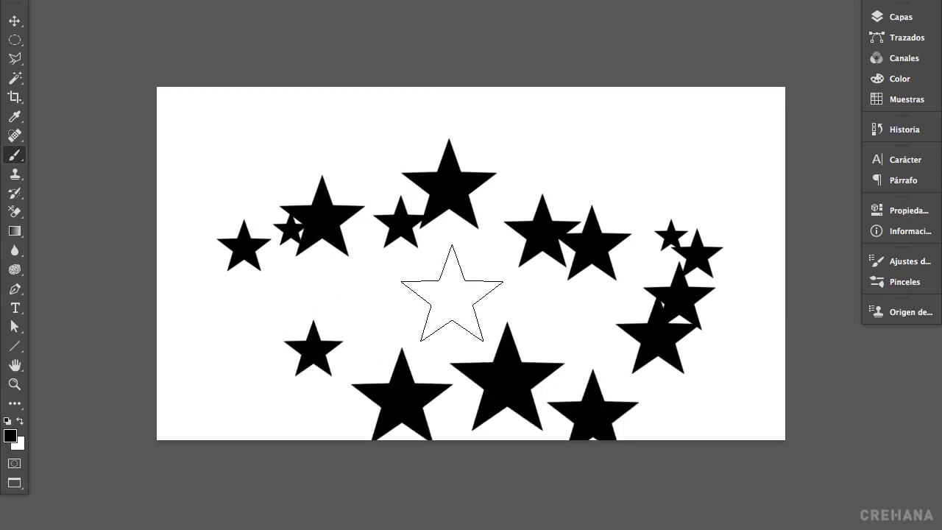